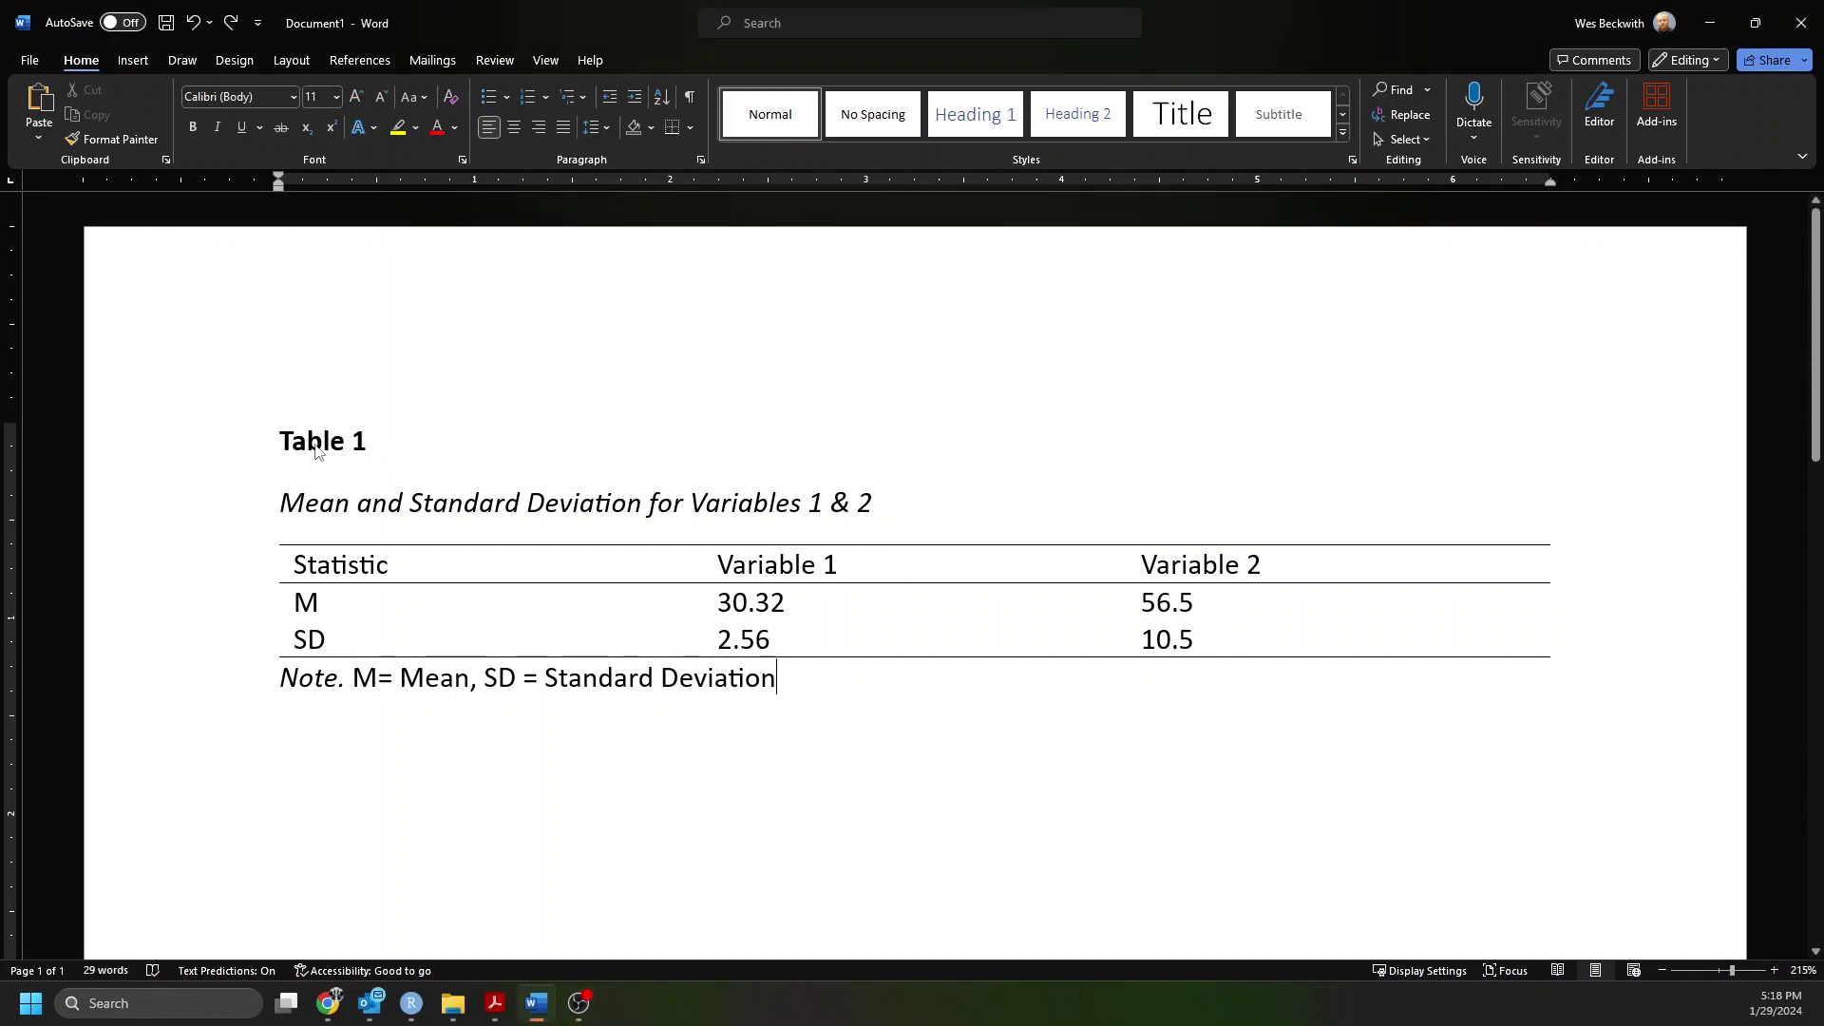
Highlight Table 1's bold label, italic title and table rows to review their formatting.
{"action": "left_click_drag", "start_coordinate": [275, 439], "coordinate": [386, 443]}
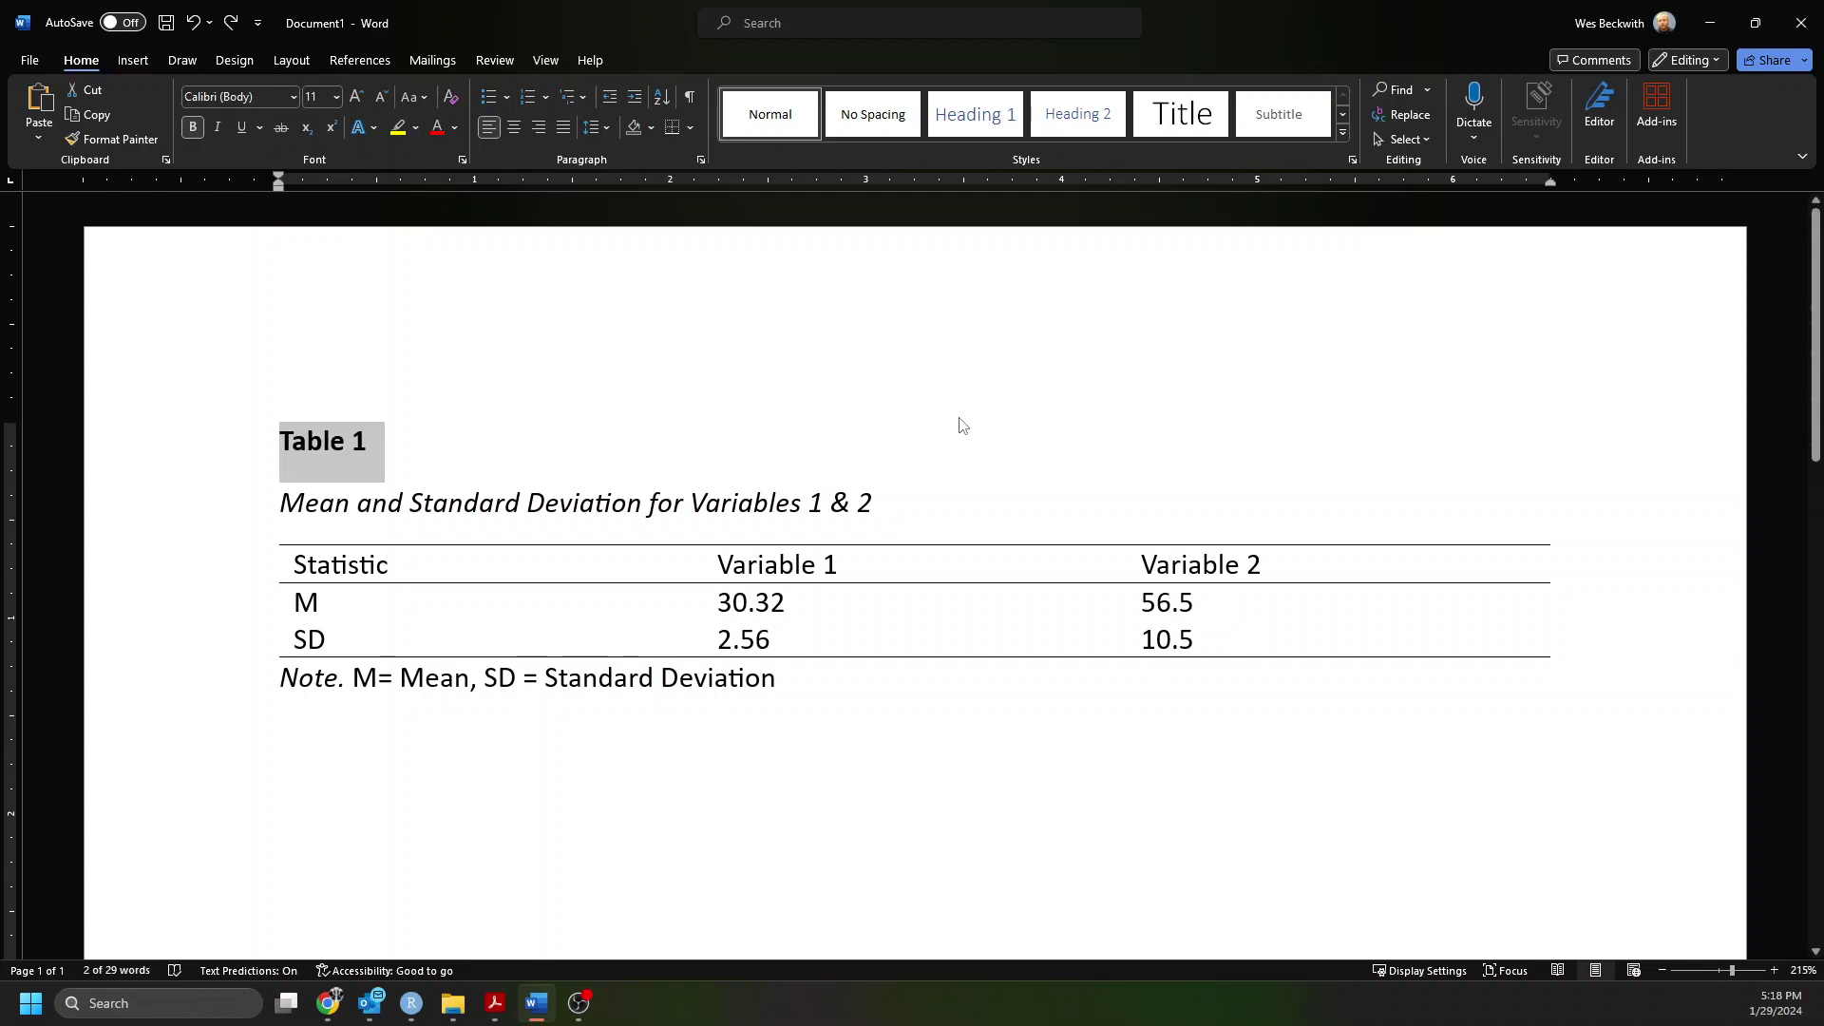
{"action": "left_click_drag", "start_coordinate": [878, 503], "coordinate": [276, 504]}
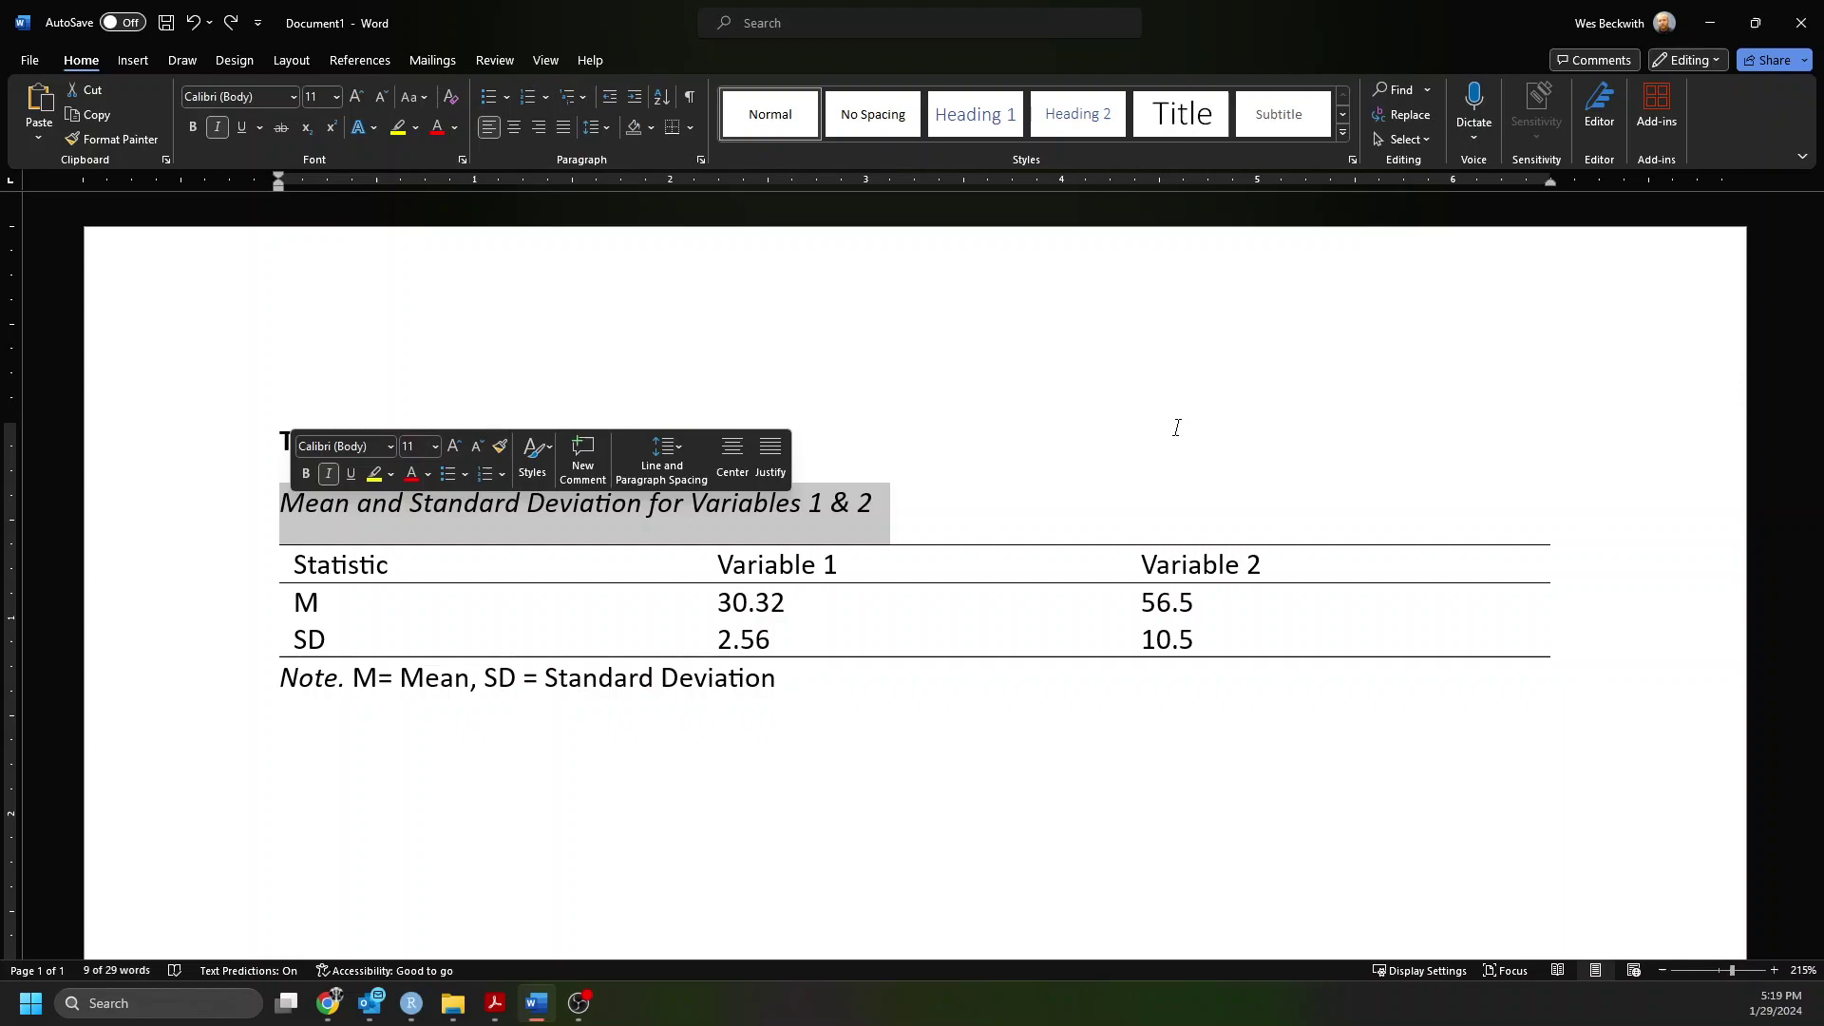
{"action": "left_click", "coordinate": [1108, 458]}
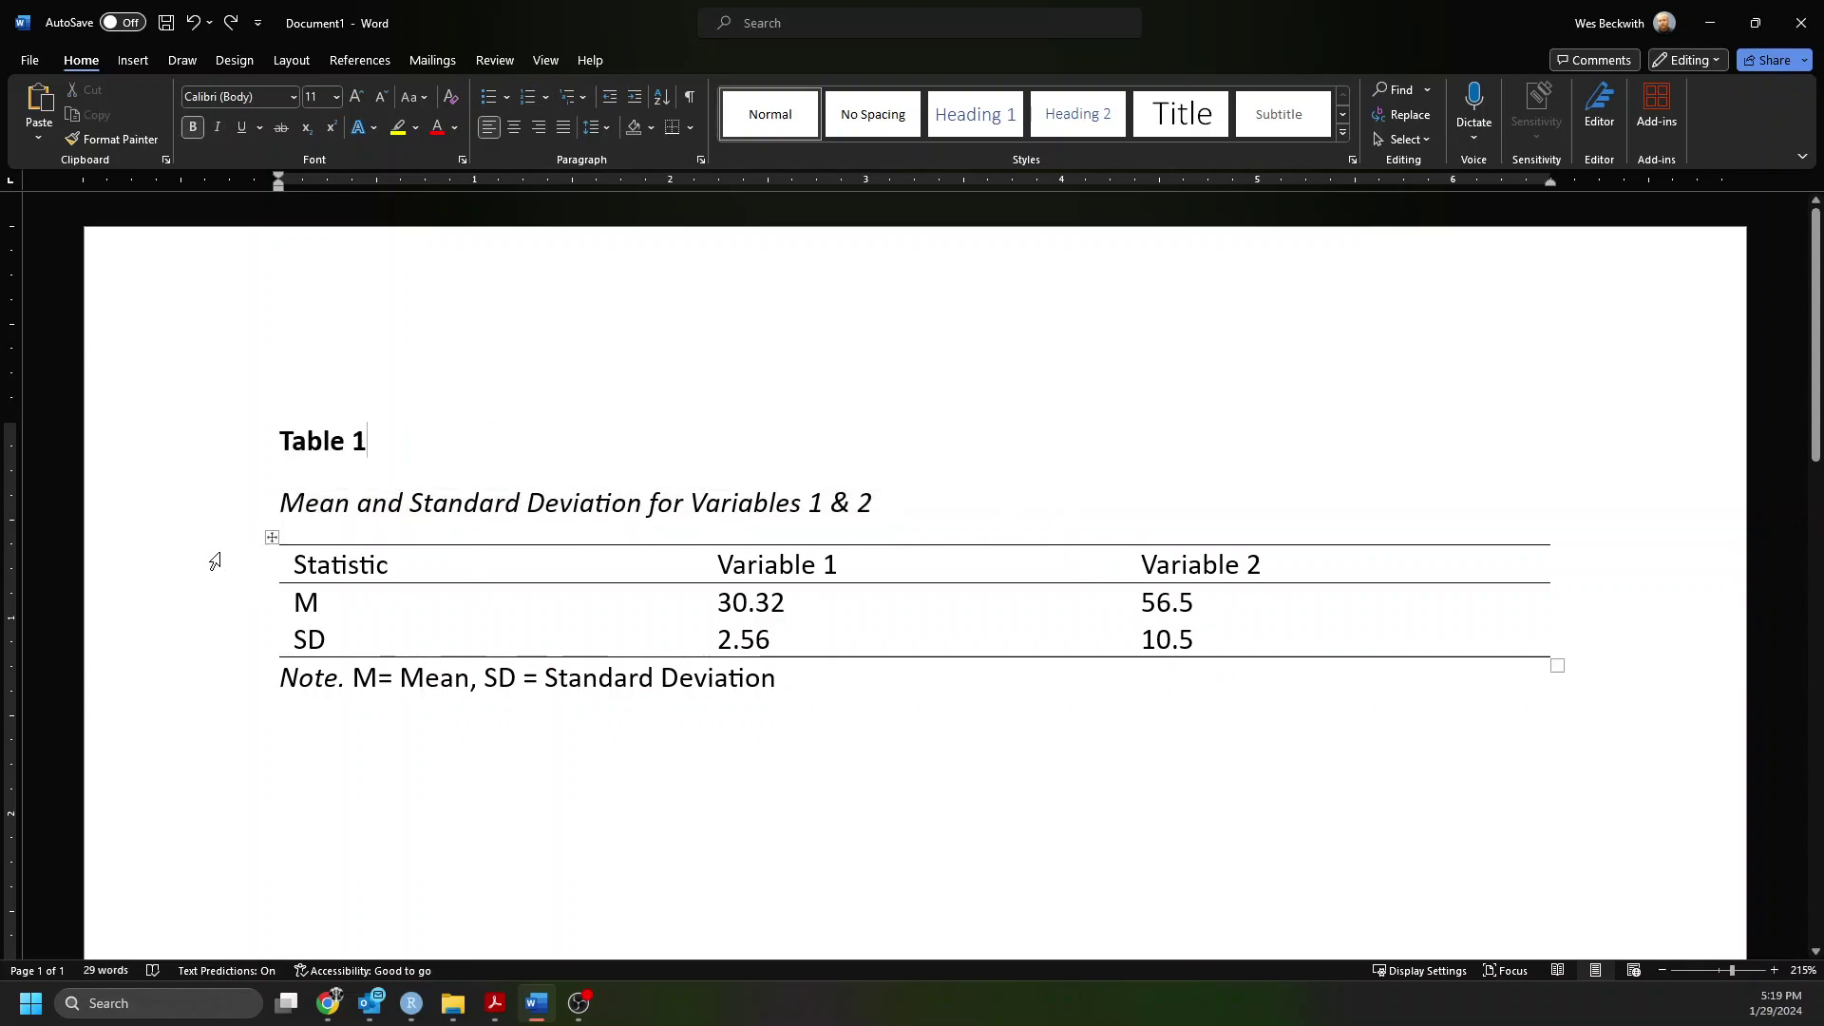
{"action": "left_click_drag", "start_coordinate": [232, 574], "coordinate": [236, 655]}
{"action": "left_click", "coordinate": [215, 619]}
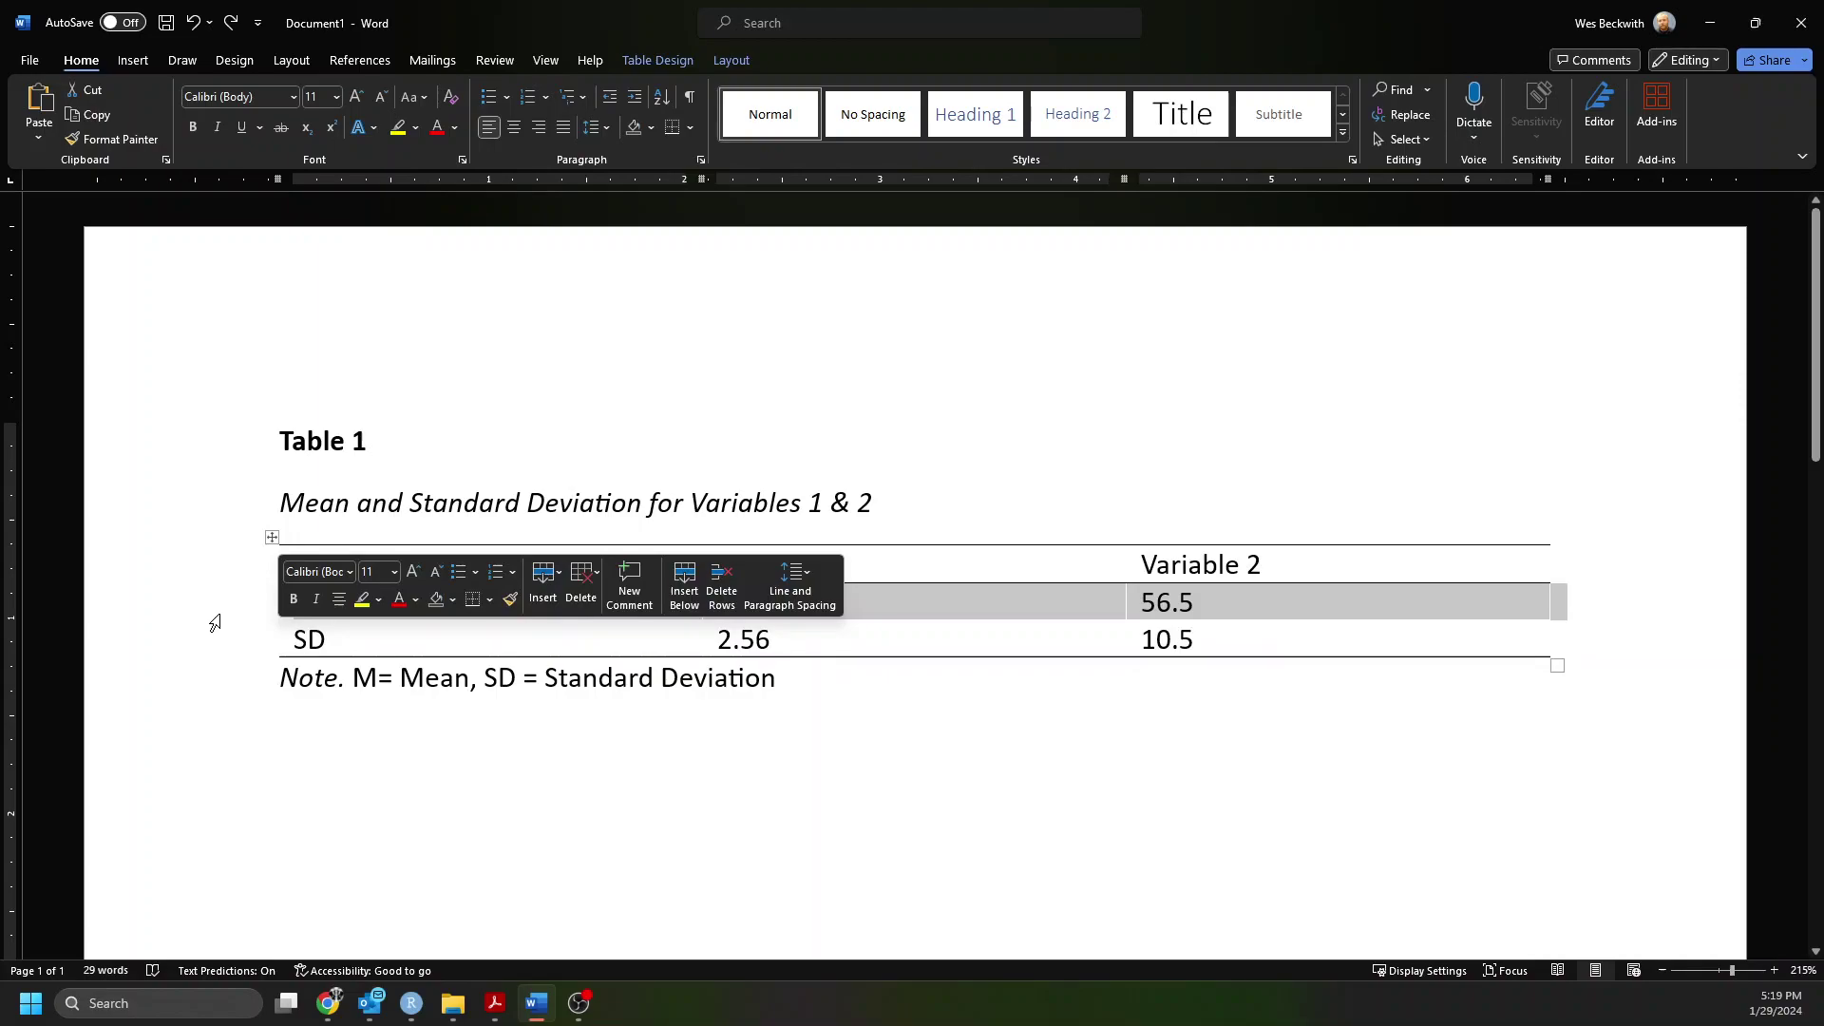
{"action": "left_click", "coordinate": [954, 448]}
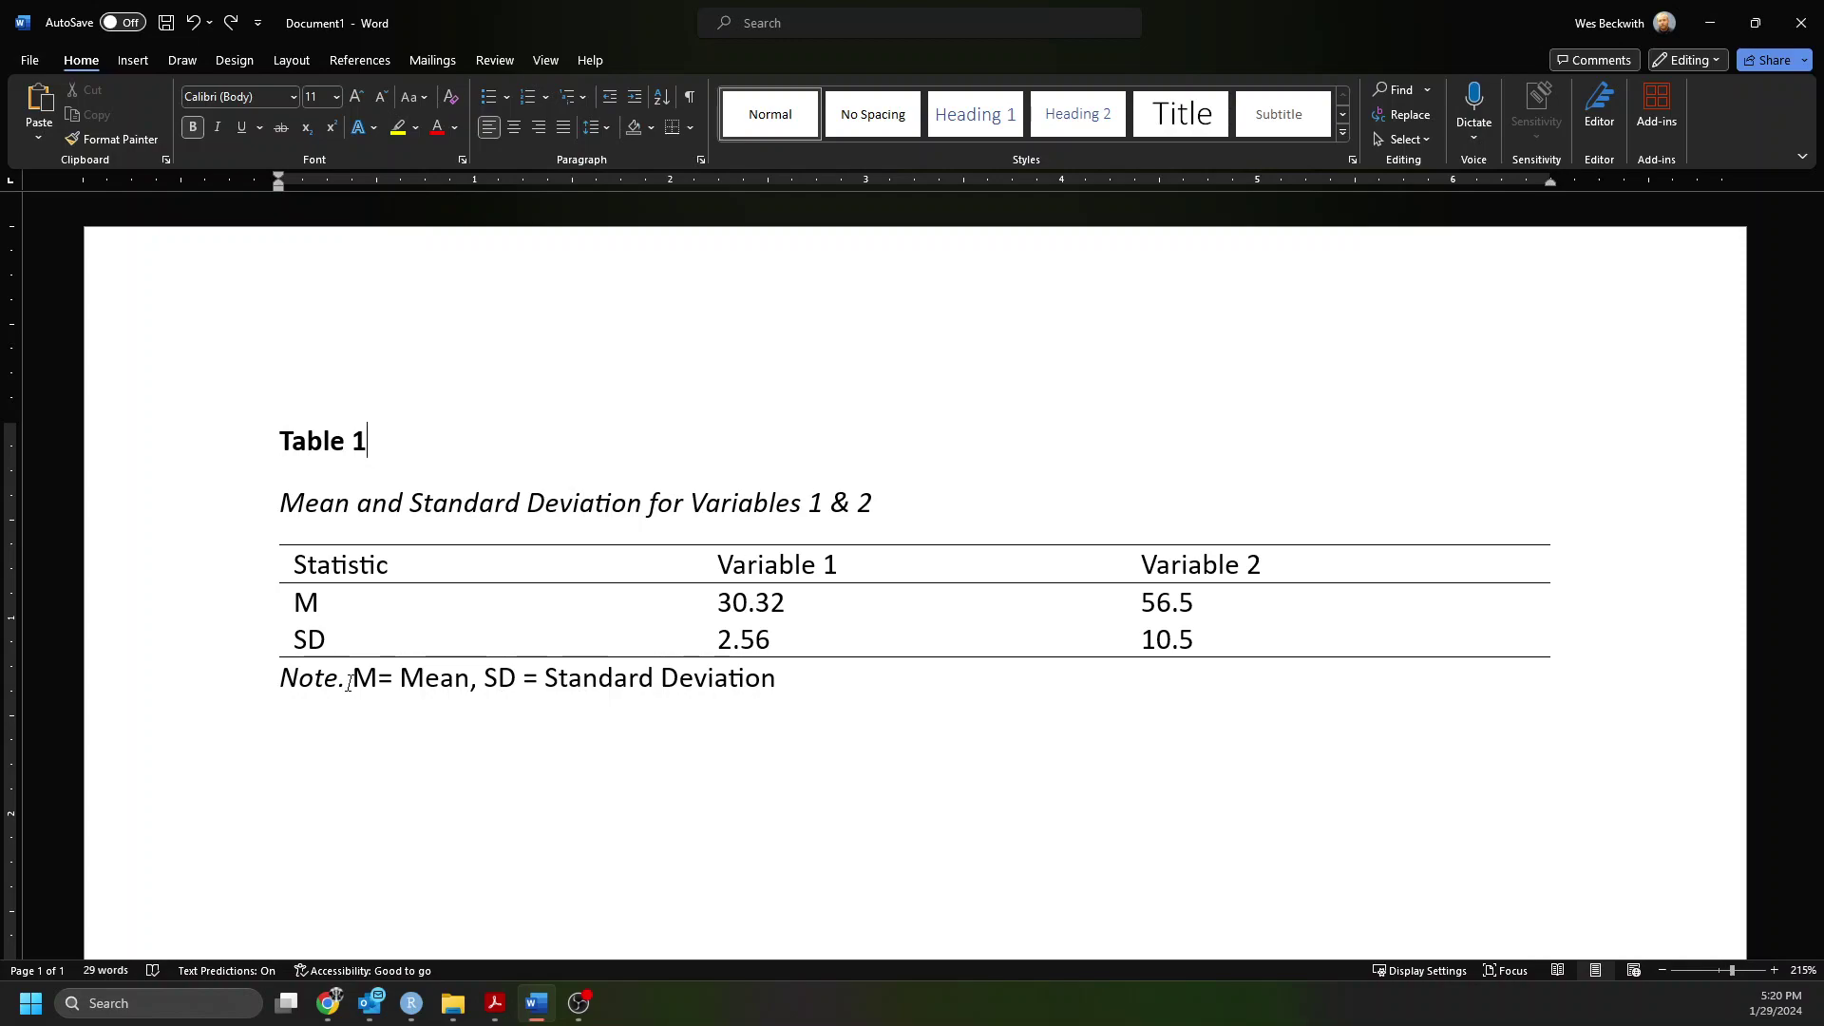
Delete the spaces around both equals signs so the Note reads 'M=Mean, SD=Standard Deviation'.
{"action": "left_click", "coordinate": [518, 675]}
{"action": "key", "text": "Delete"}
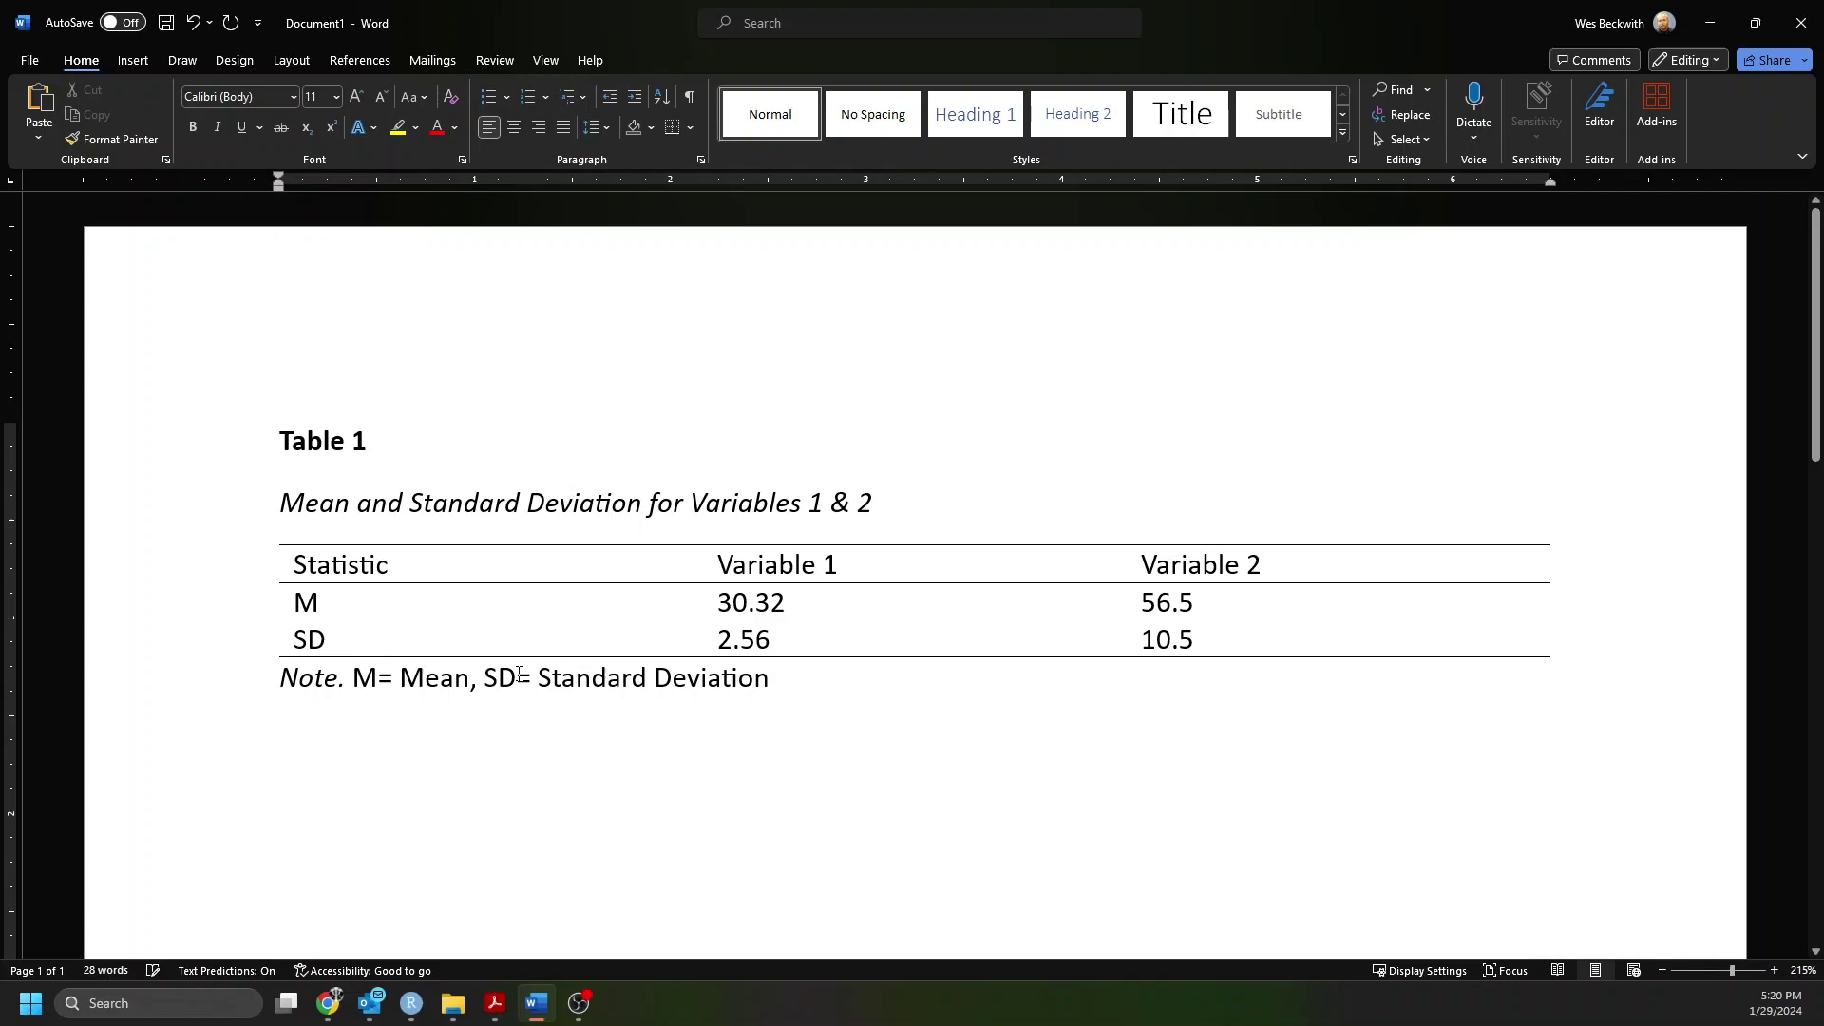
{"action": "left_click", "coordinate": [537, 674]}
{"action": "key", "text": "BackSpace"}
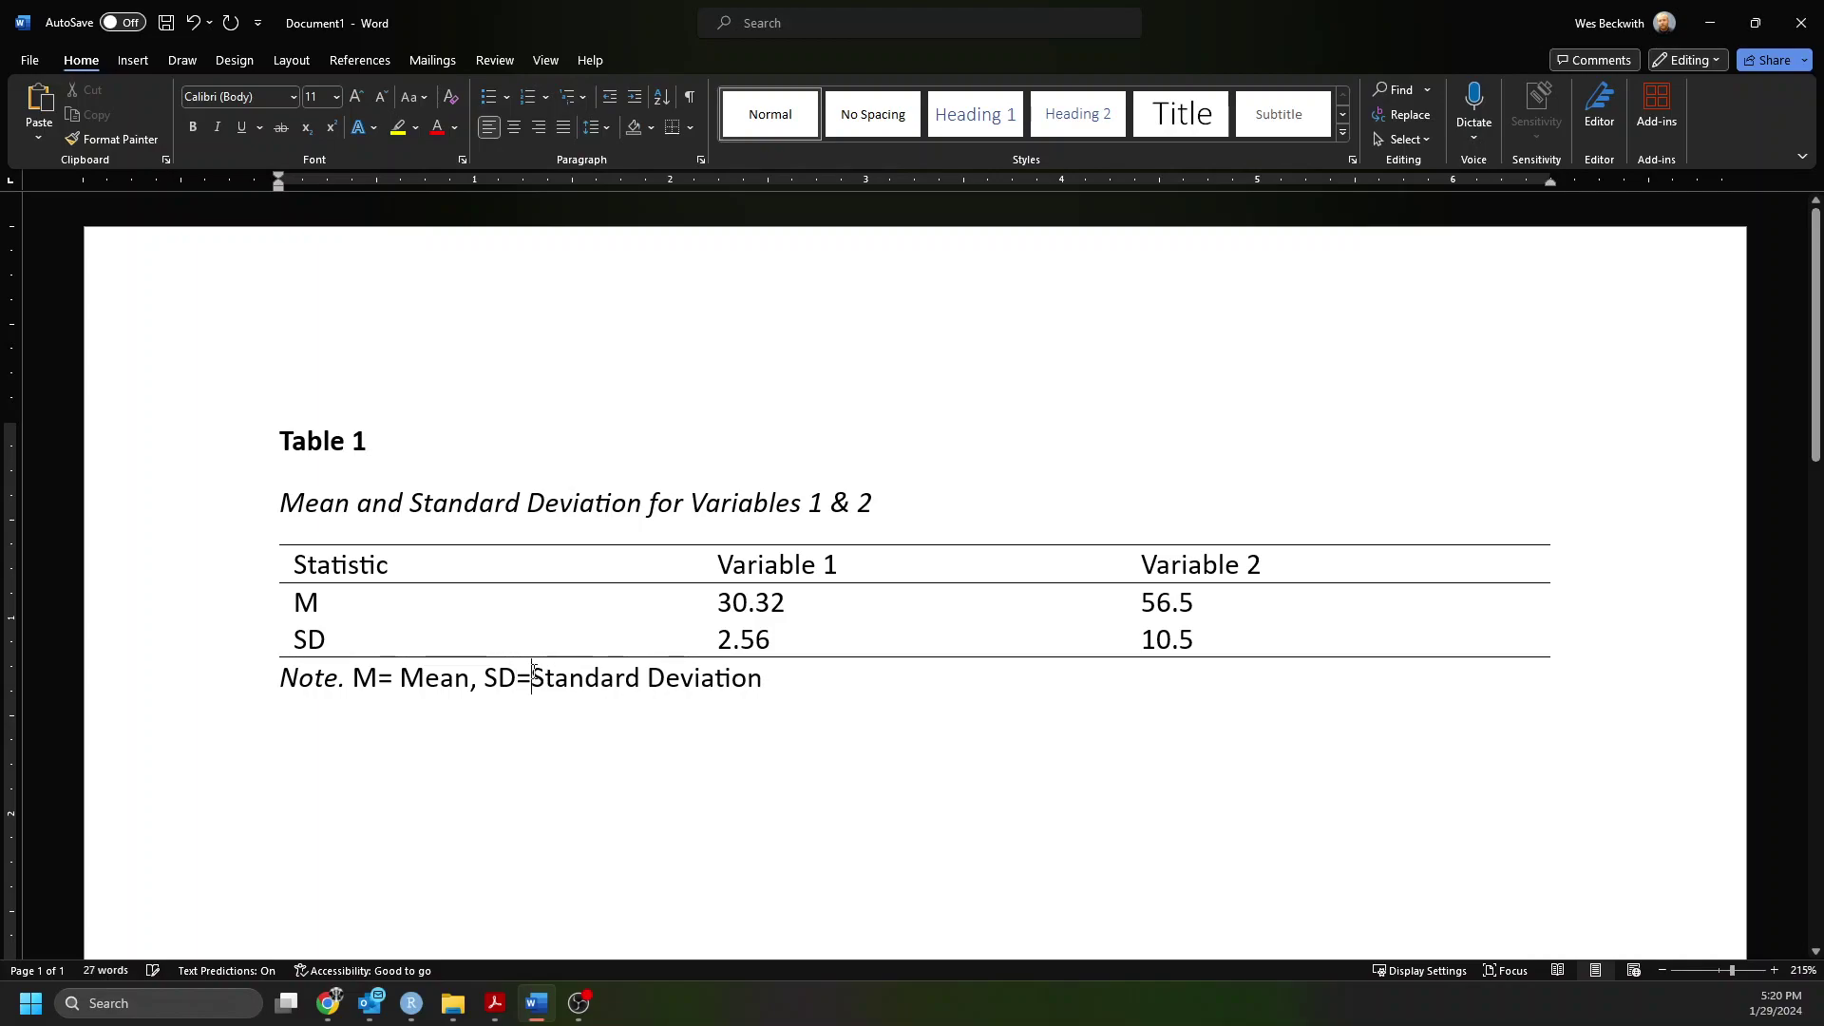
{"action": "key", "text": "Left"}
{"action": "key", "text": "Left"}
{"action": "key", "text": "Left"}
{"action": "key", "text": "Left"}
{"action": "key", "text": "Left"}
{"action": "key", "text": "Left"}
{"action": "key", "text": "Left"}
{"action": "key", "text": "Left"}
{"action": "key", "text": "Left"}
{"action": "key", "text": "Left"}
{"action": "key", "text": "Left"}
{"action": "key", "text": "Right"}
{"action": "key", "text": "Right"}
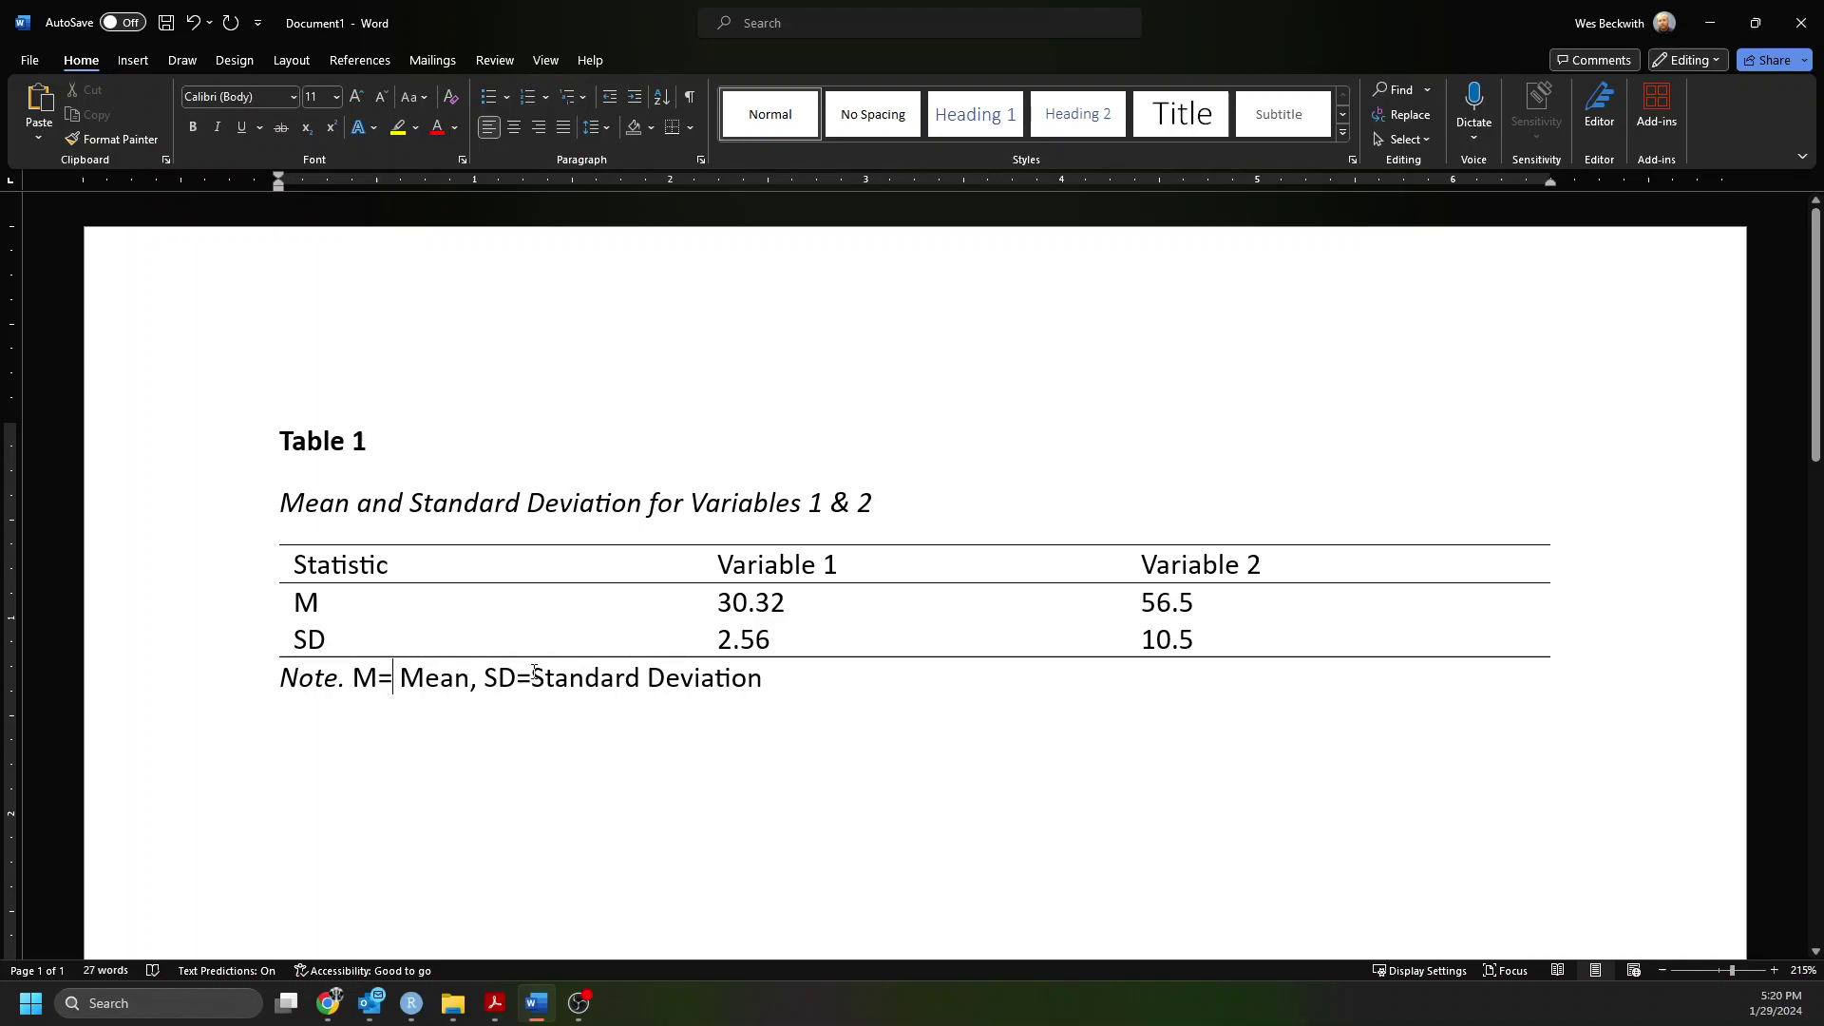
{"action": "key", "text": "Delete"}
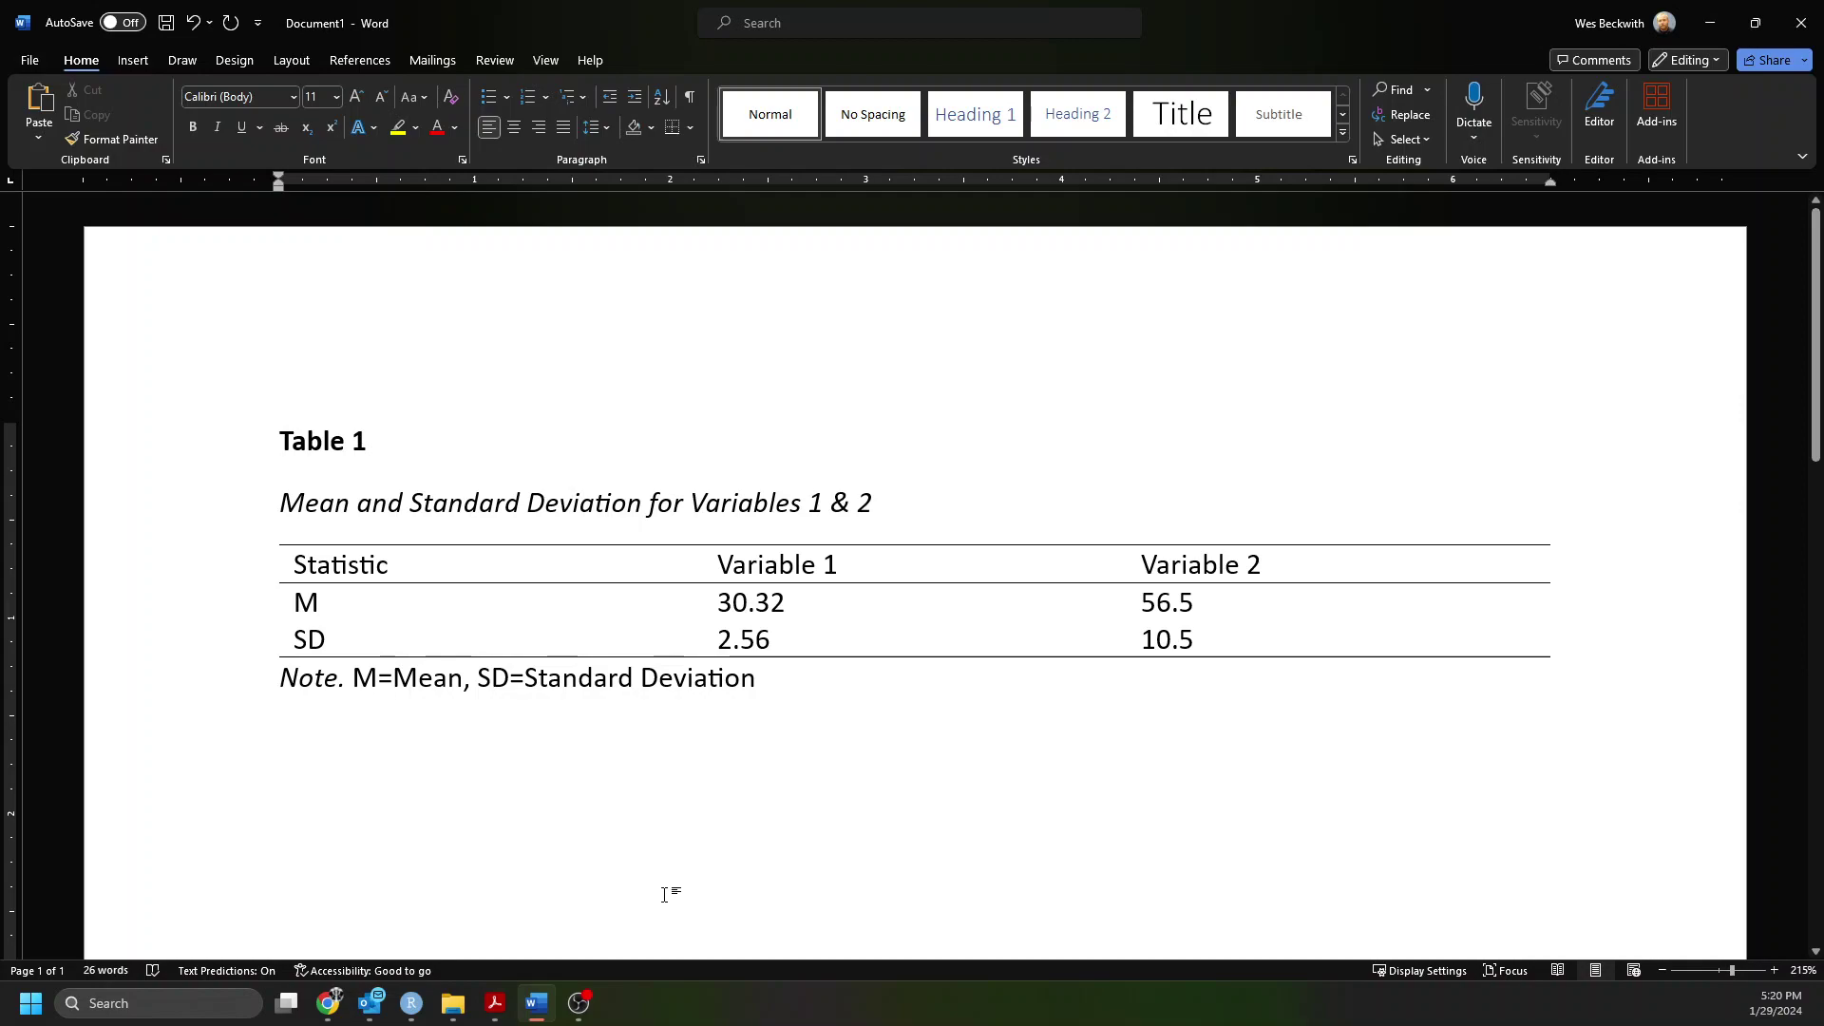
Bring up the Reliability of an Adaptive Marijuana Purchase Task PDF and scroll to Table 2 on page 494.
{"action": "mouse_move", "coordinate": [496, 1005]}
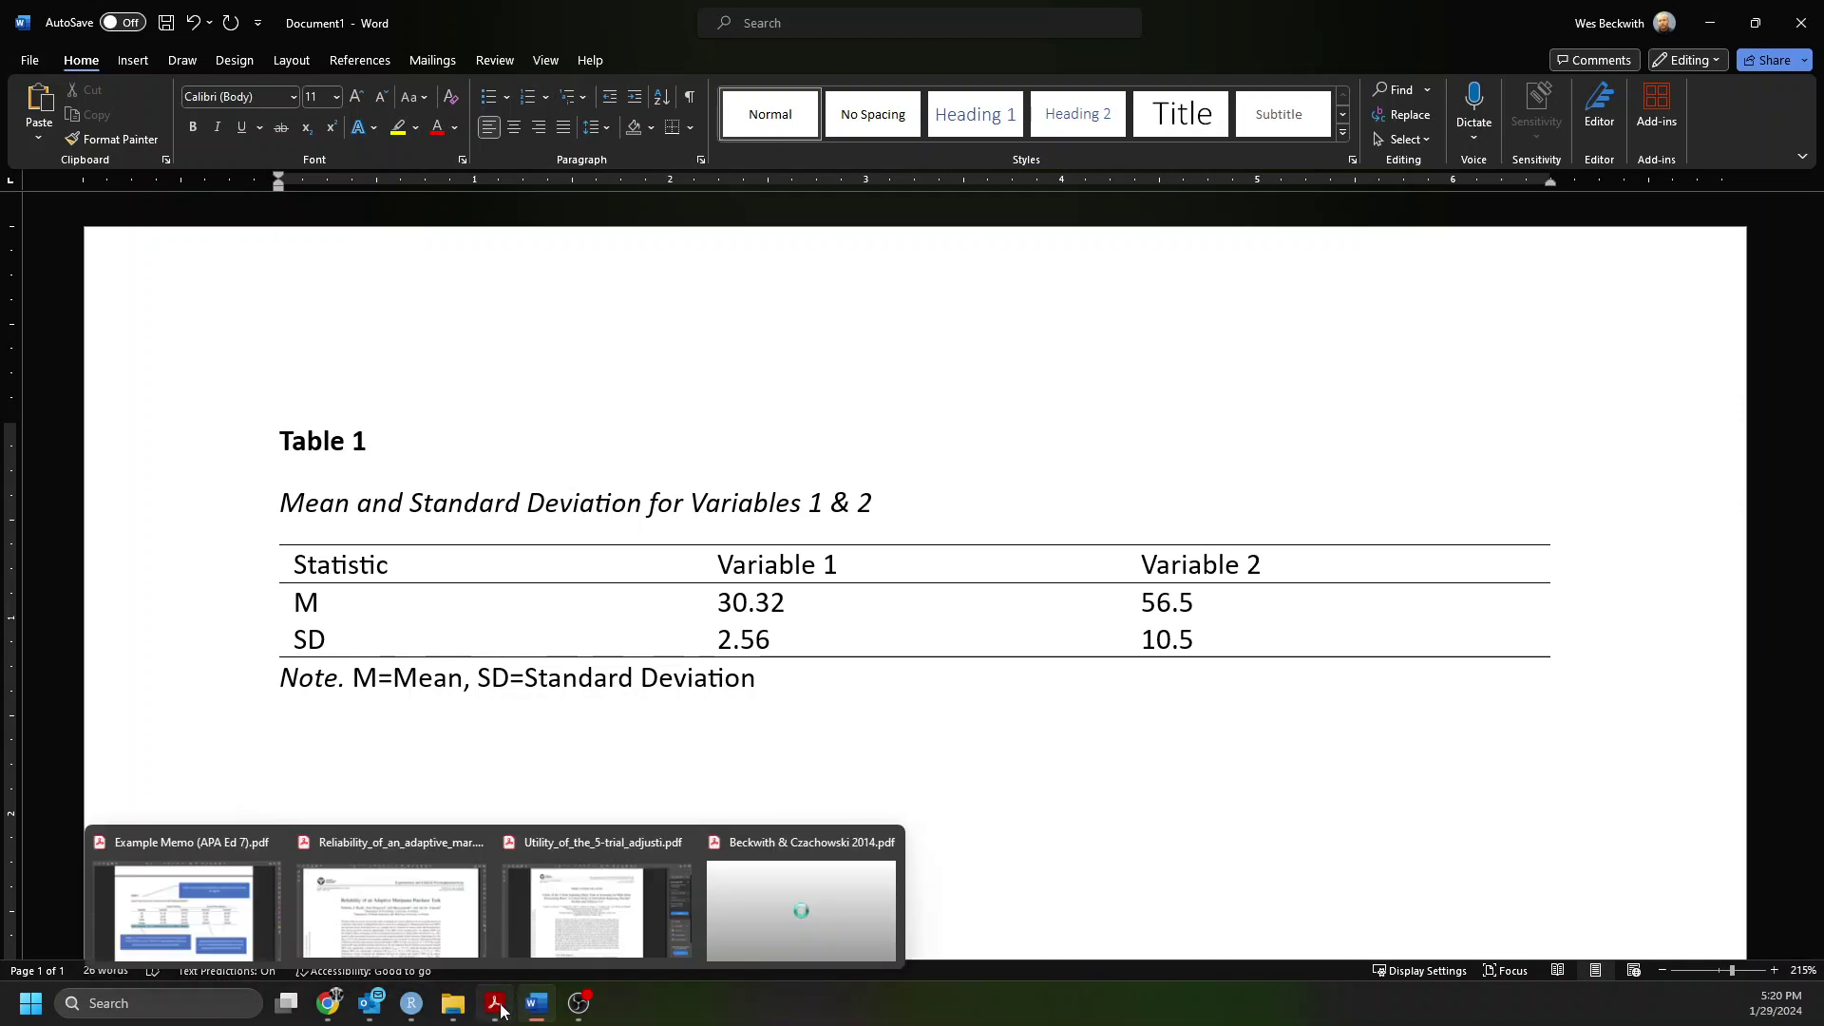
{"action": "left_click", "coordinate": [430, 882]}
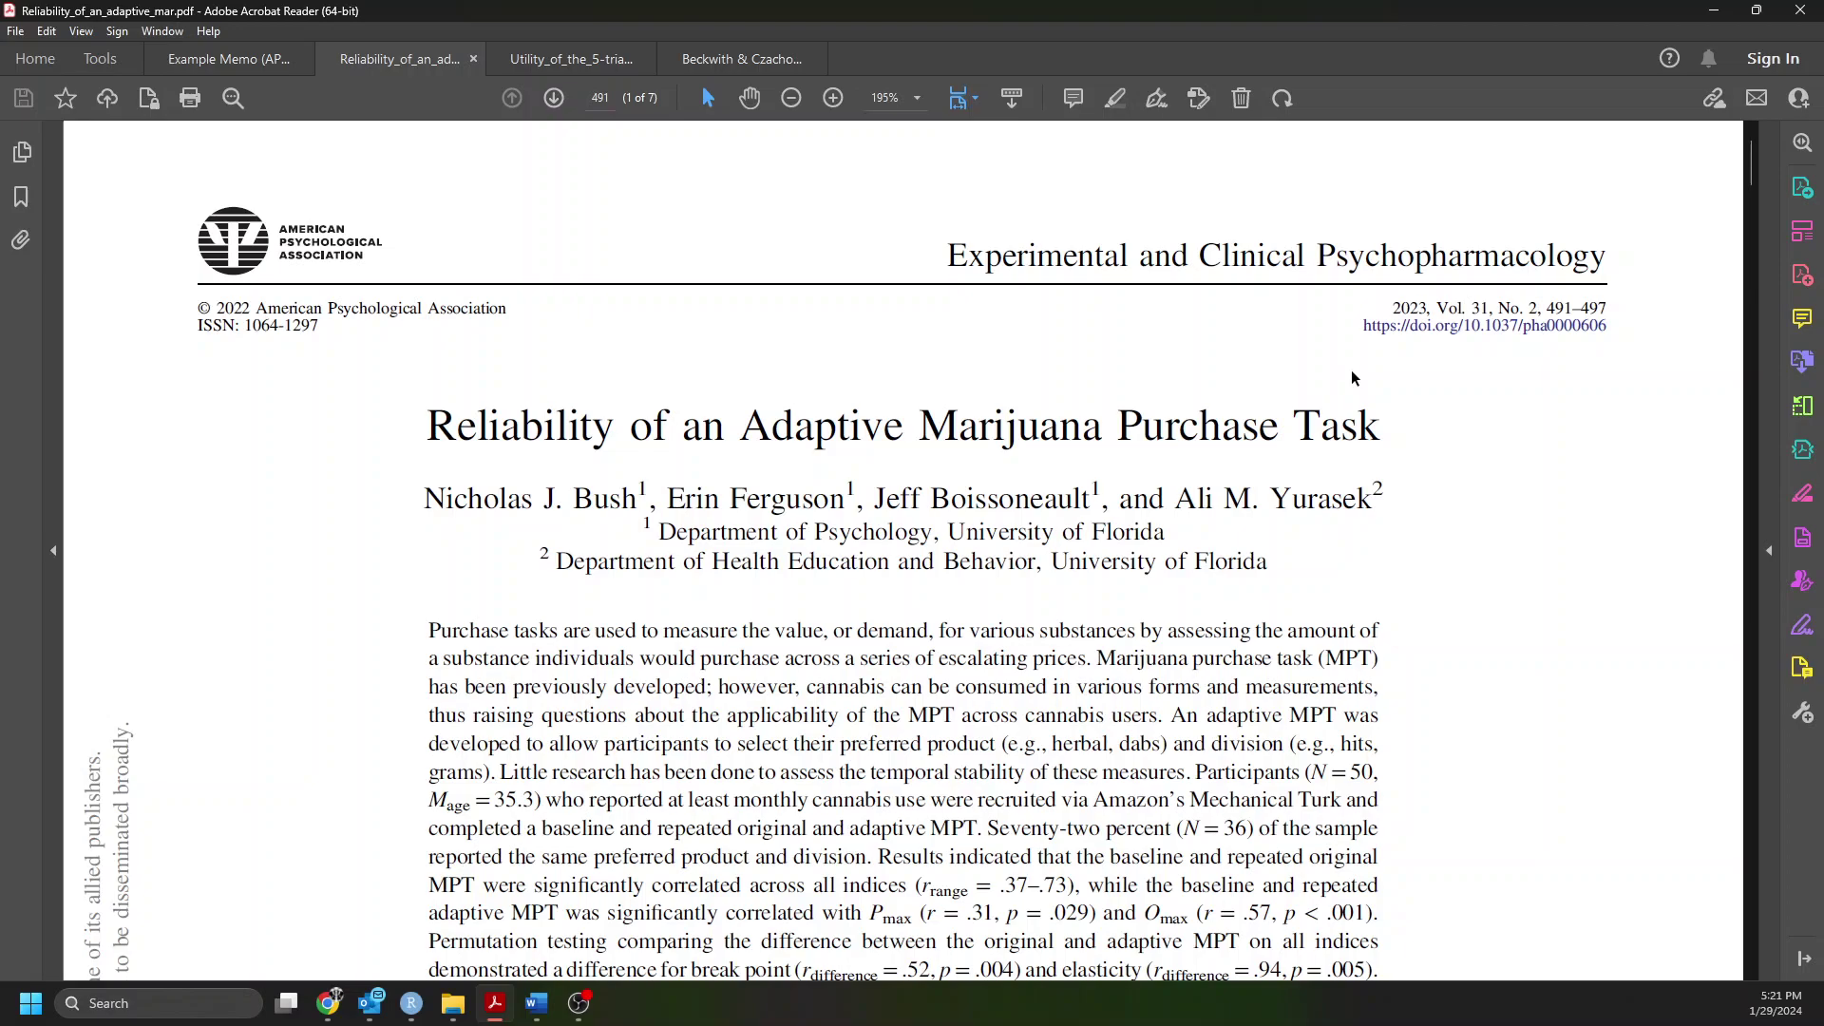
{"action": "scroll", "coordinate": [1355, 377], "scroll_direction": "down", "scroll_amount": 3}
{"action": "scroll", "coordinate": [1355, 377], "scroll_direction": "down", "scroll_amount": 7}
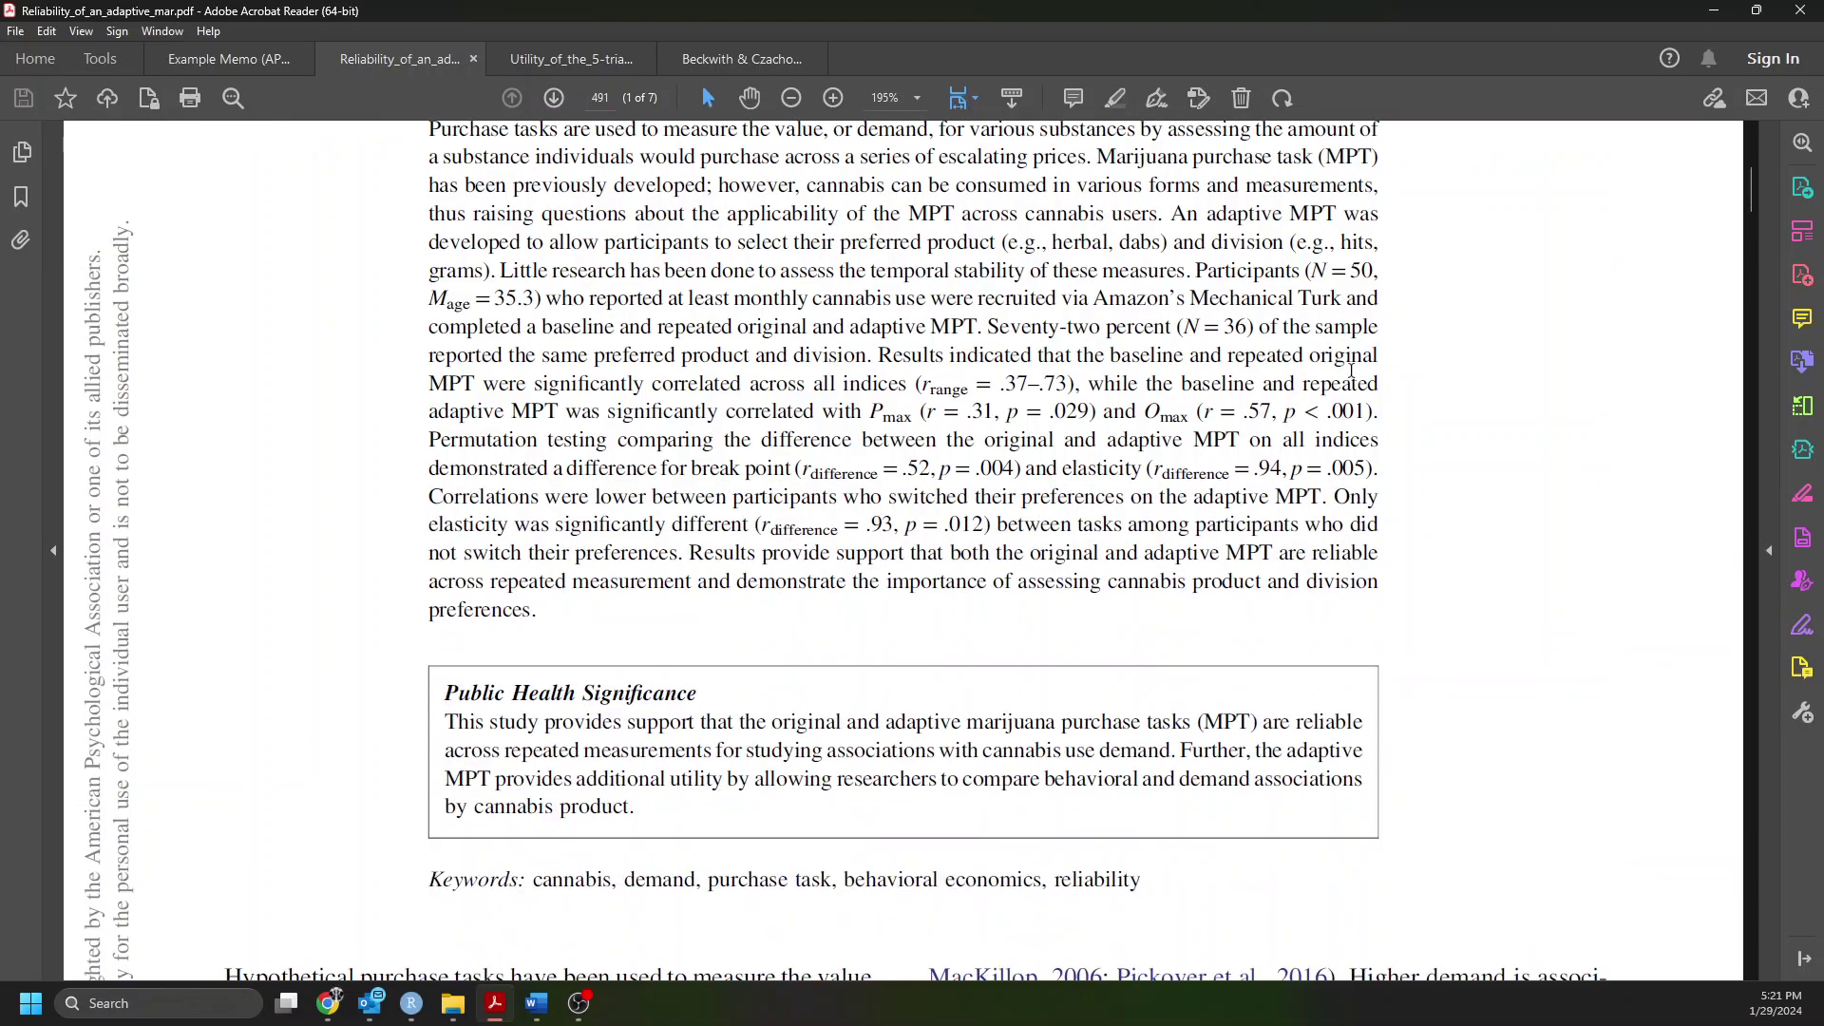
{"action": "scroll", "coordinate": [1353, 374], "scroll_direction": "down", "scroll_amount": 12}
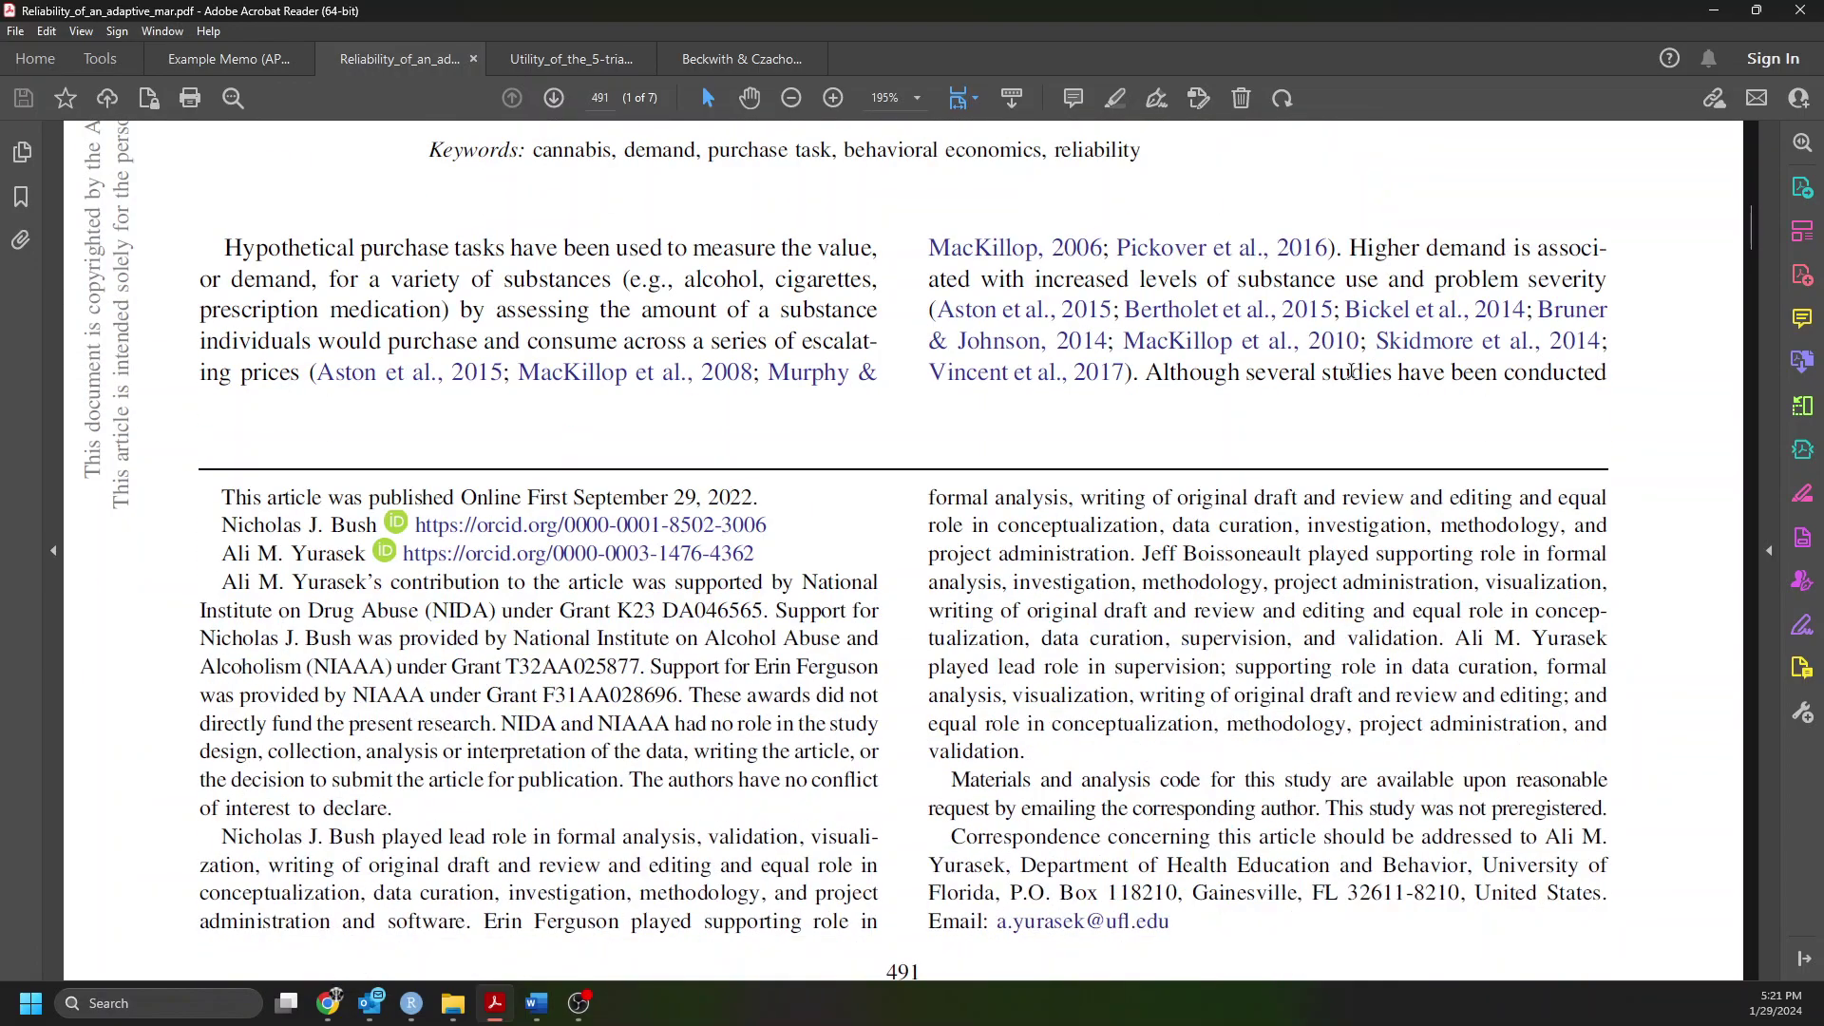
{"action": "scroll", "coordinate": [1355, 377], "scroll_direction": "down", "scroll_amount": 13}
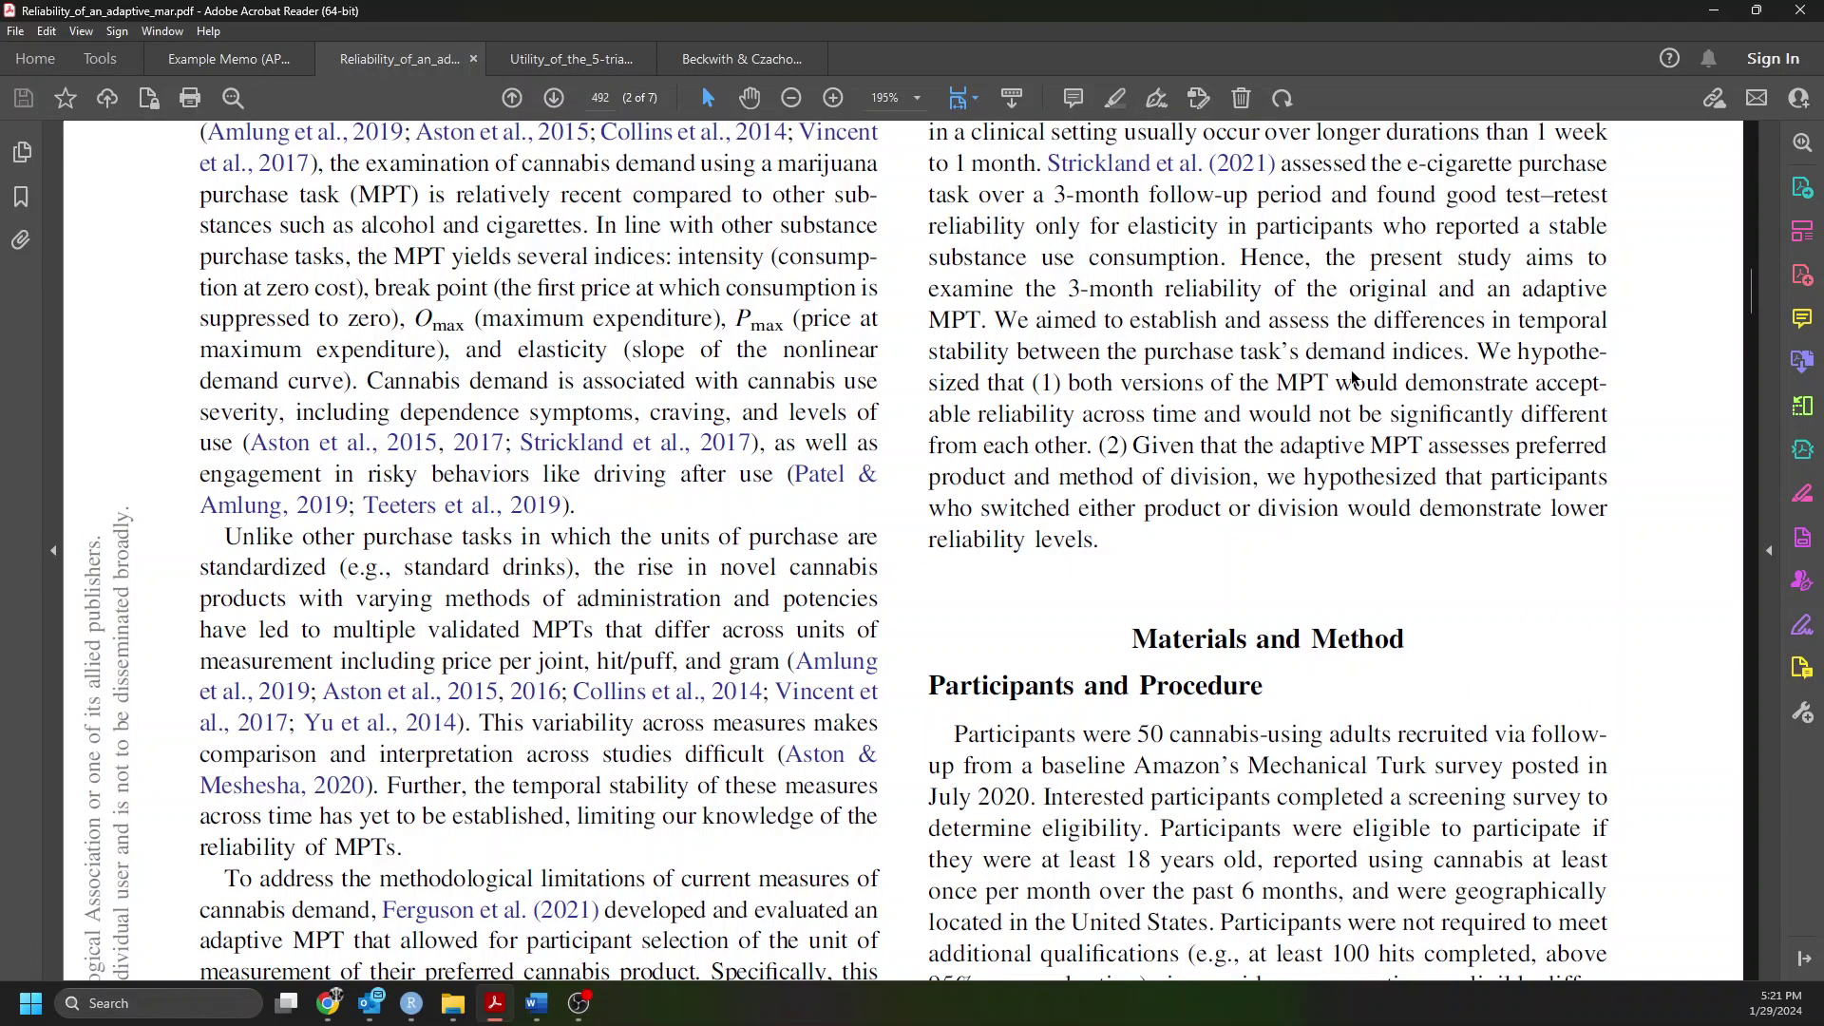
{"action": "scroll", "coordinate": [1351, 370], "scroll_direction": "down", "scroll_amount": 12}
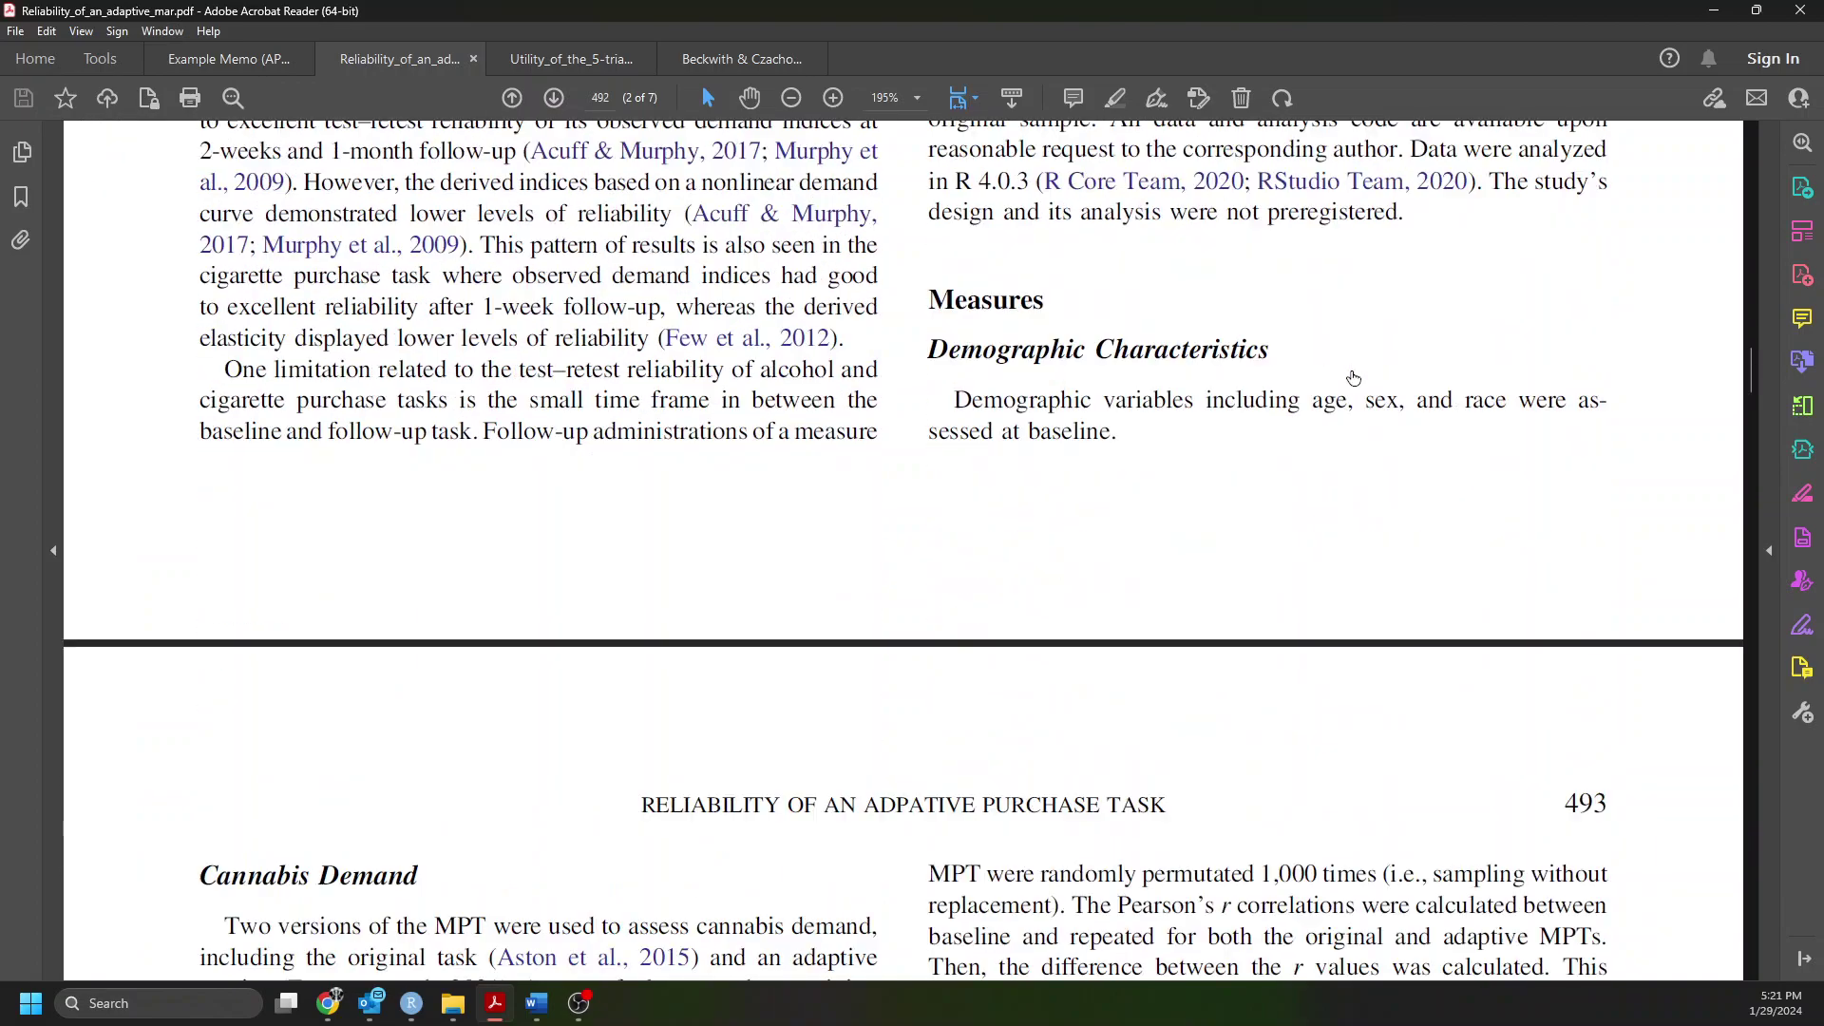
{"action": "scroll", "coordinate": [1350, 370], "scroll_direction": "down", "scroll_amount": 12}
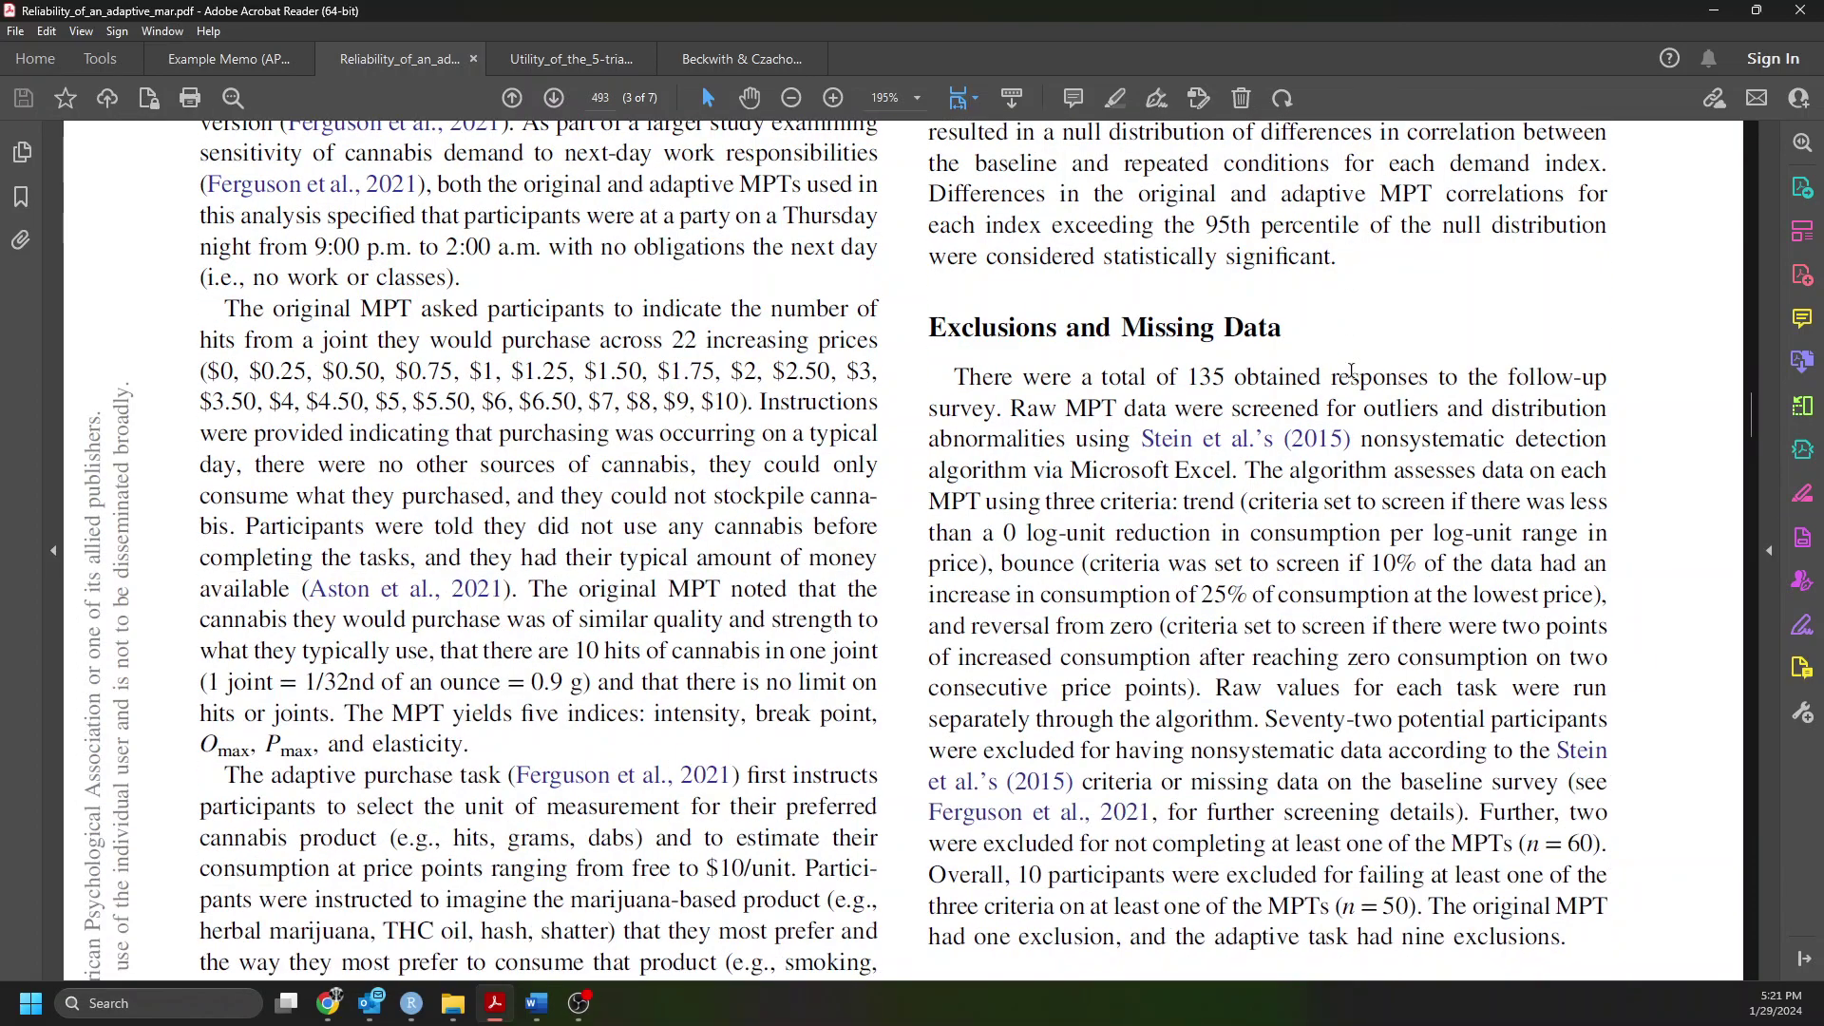
{"action": "scroll", "coordinate": [1351, 371], "scroll_direction": "down", "scroll_amount": 12}
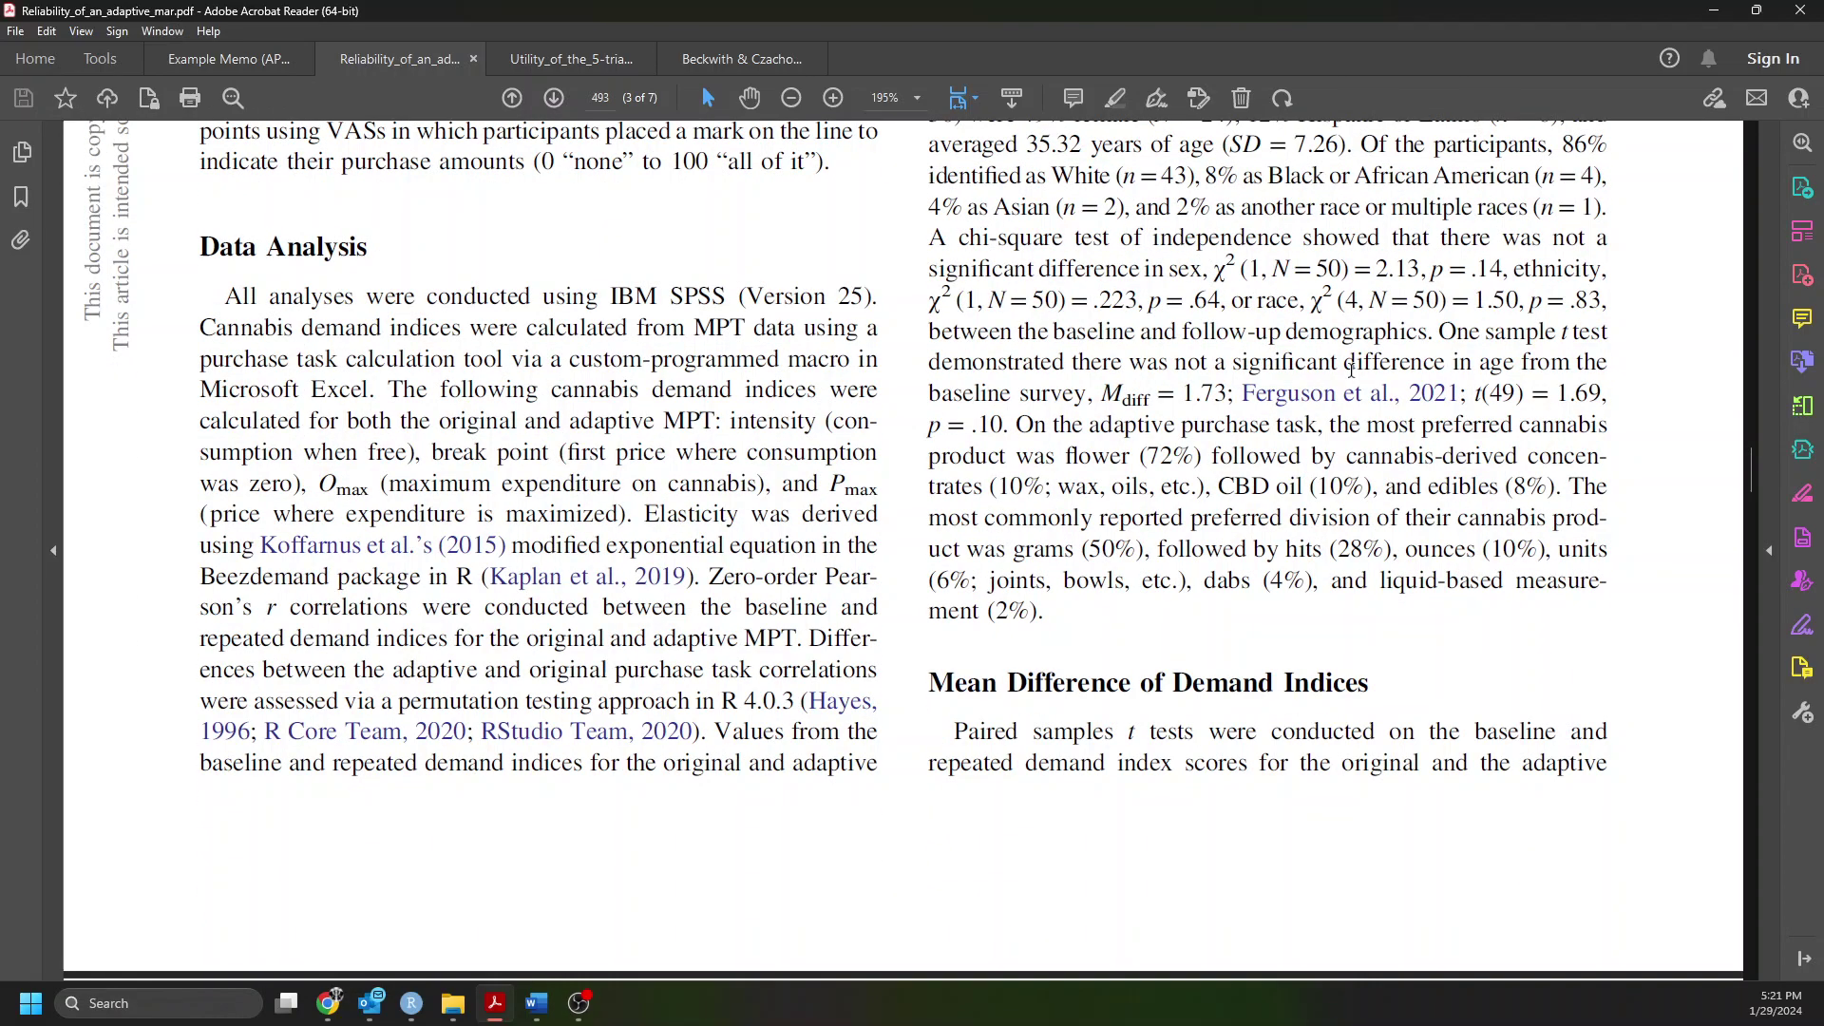
{"action": "scroll", "coordinate": [1354, 378], "scroll_direction": "down", "scroll_amount": 3}
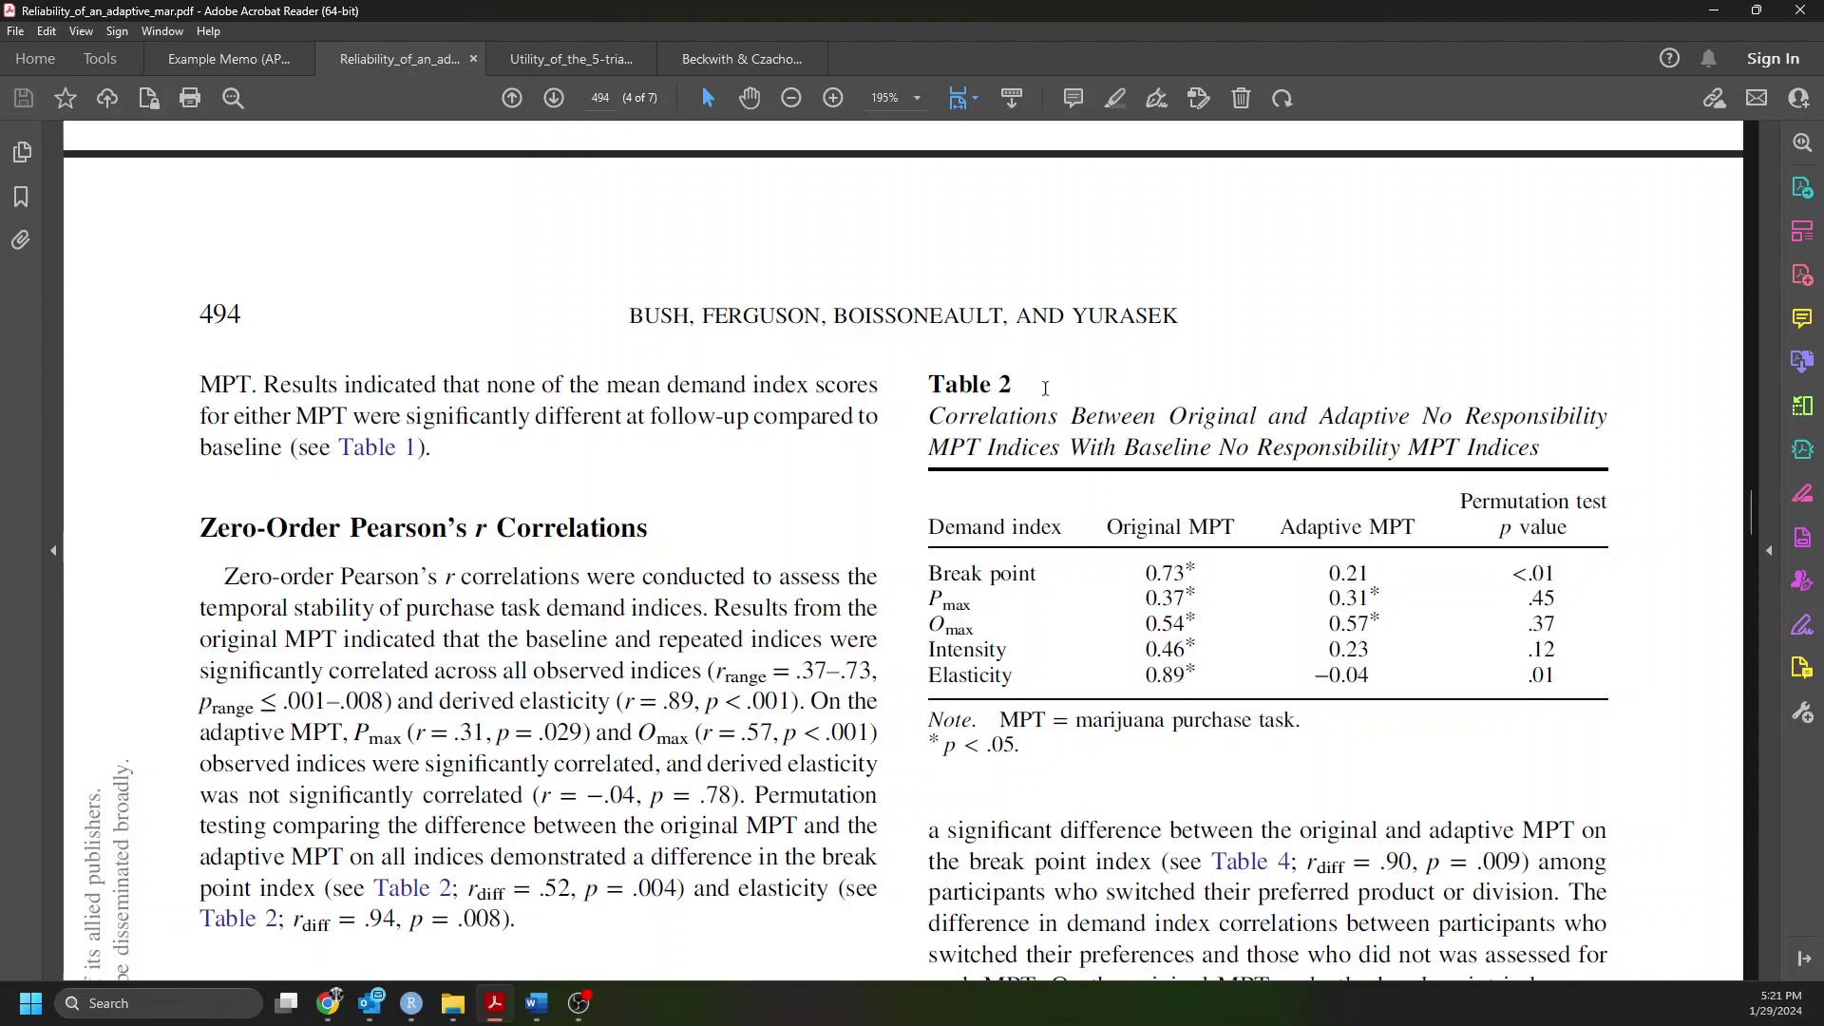
{"action": "left_click_drag", "start_coordinate": [1015, 386], "coordinate": [955, 399]}
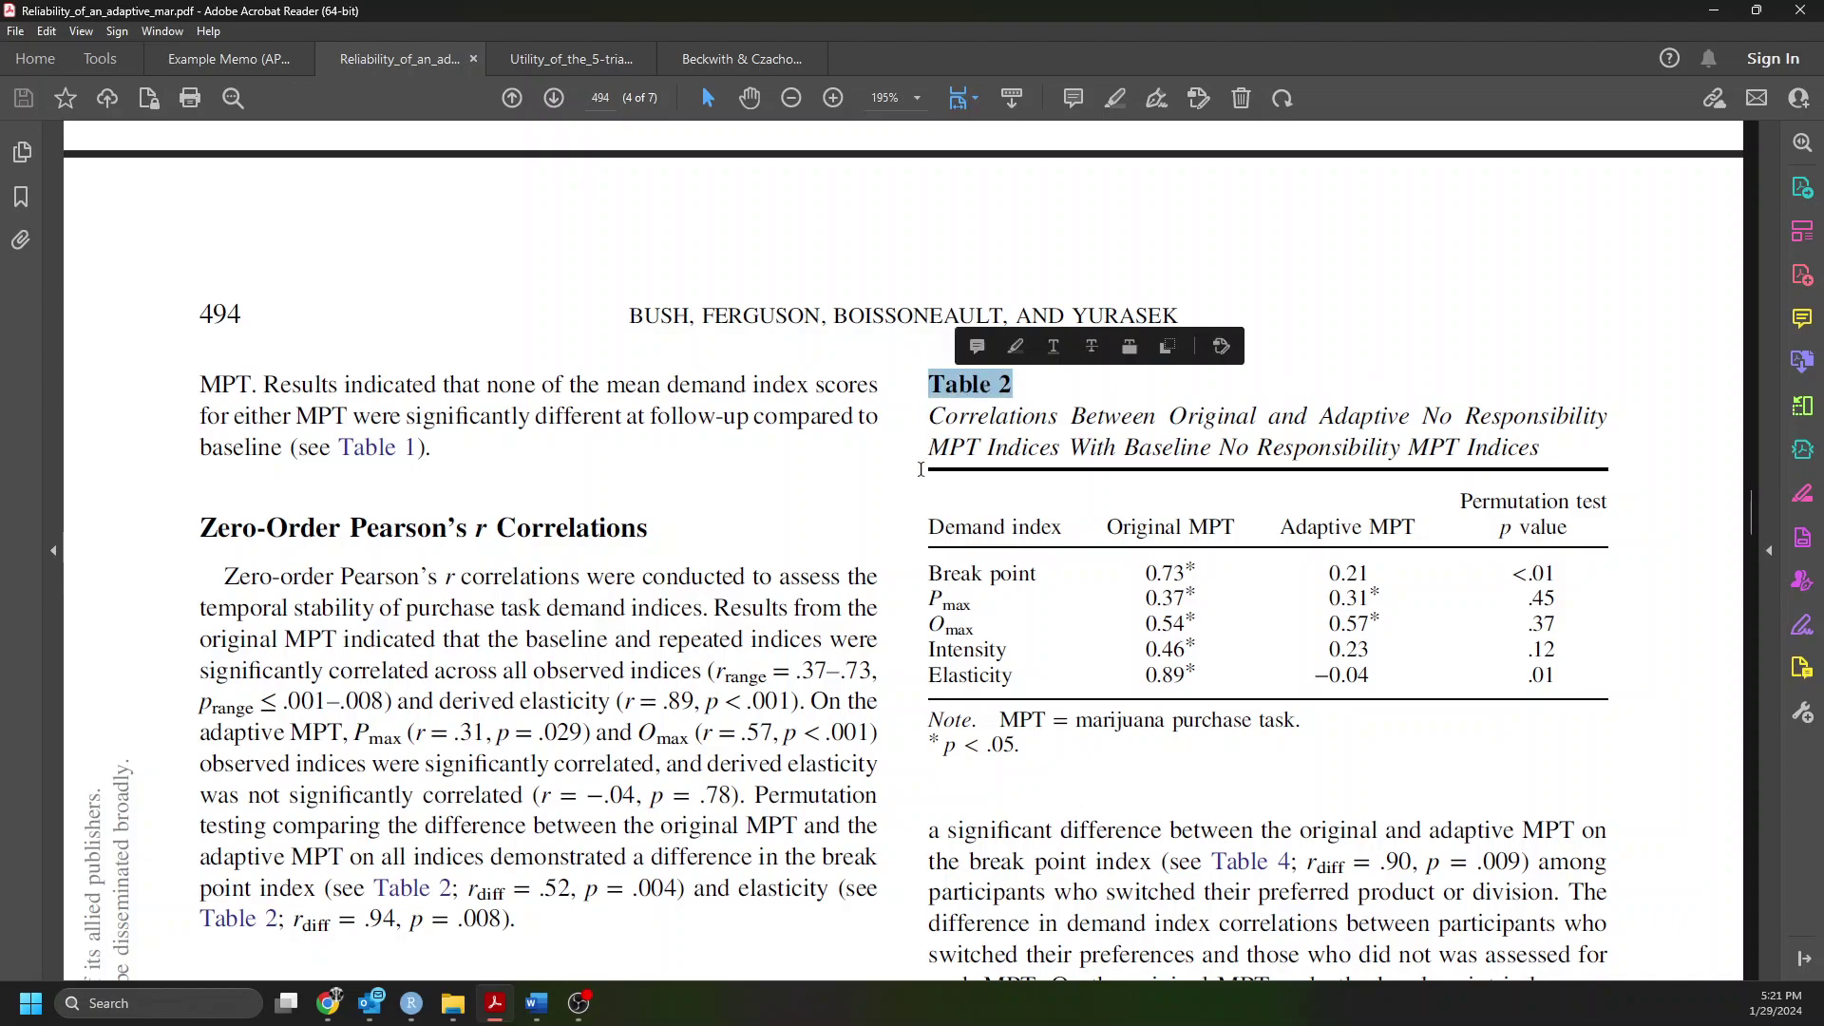
{"action": "left_click_drag", "start_coordinate": [216, 858], "coordinate": [527, 923]}
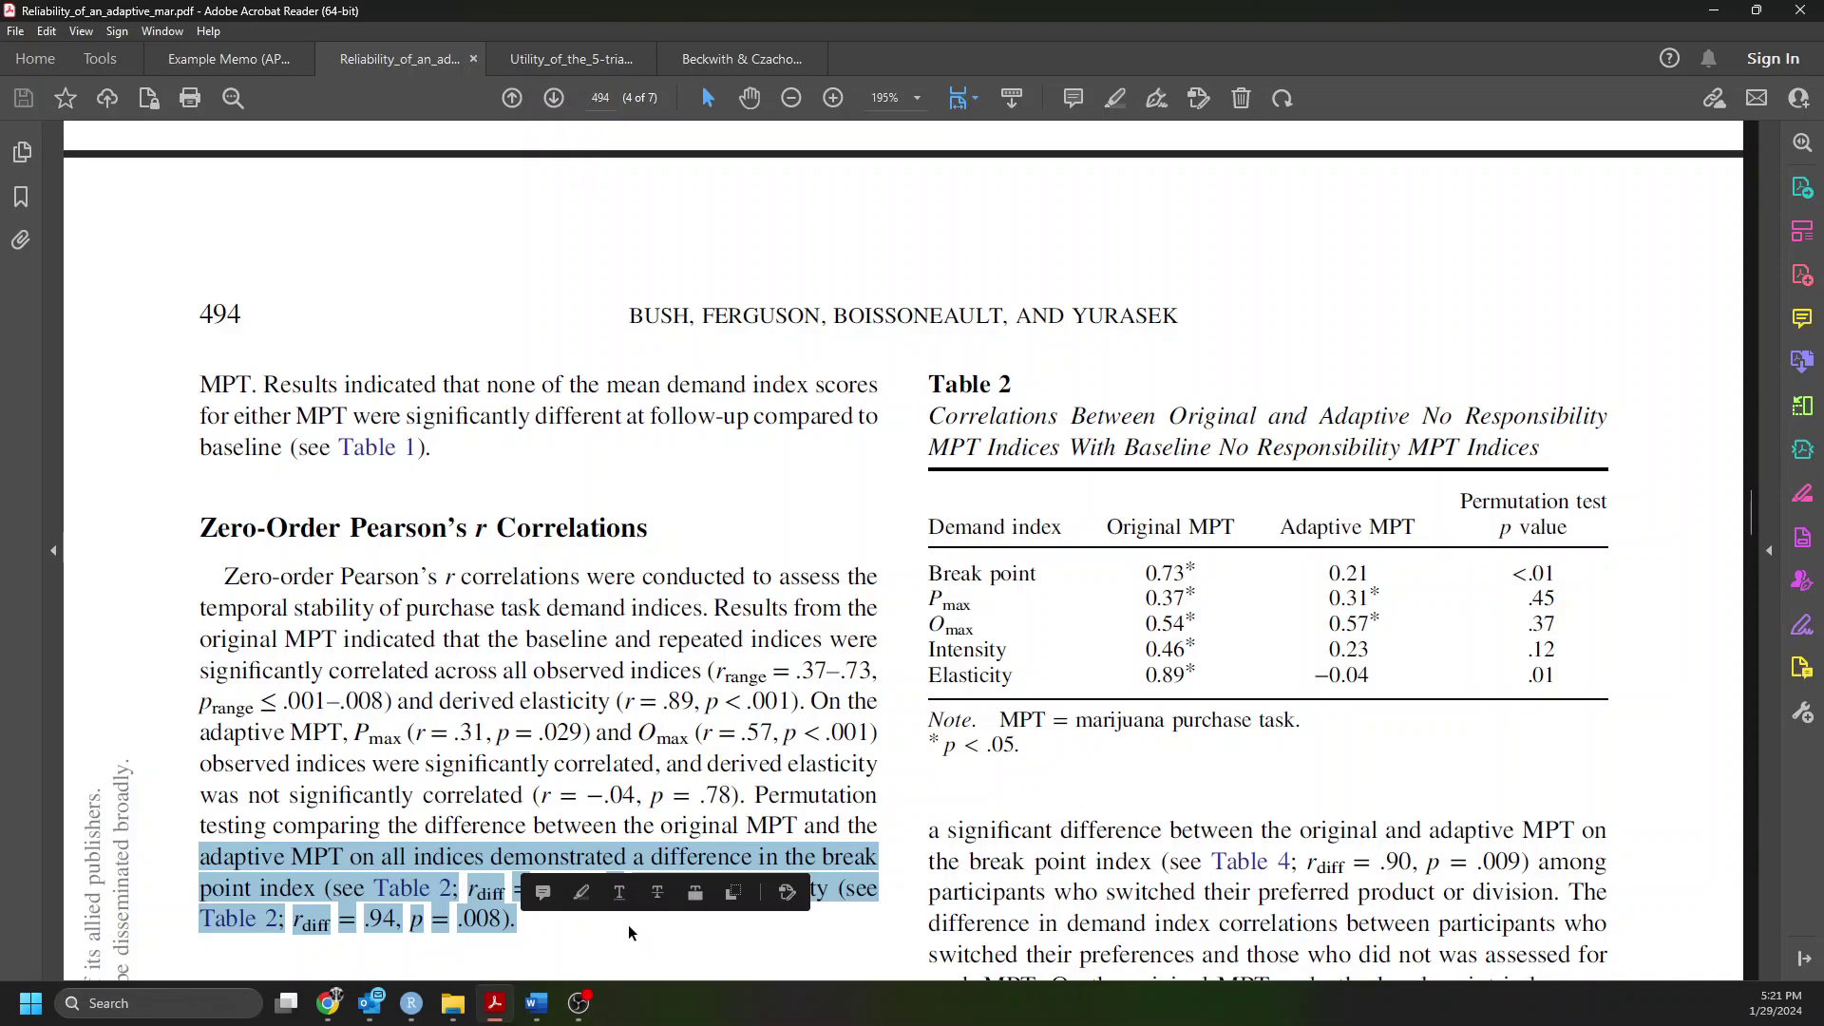
{"action": "left_click", "coordinate": [954, 419]}
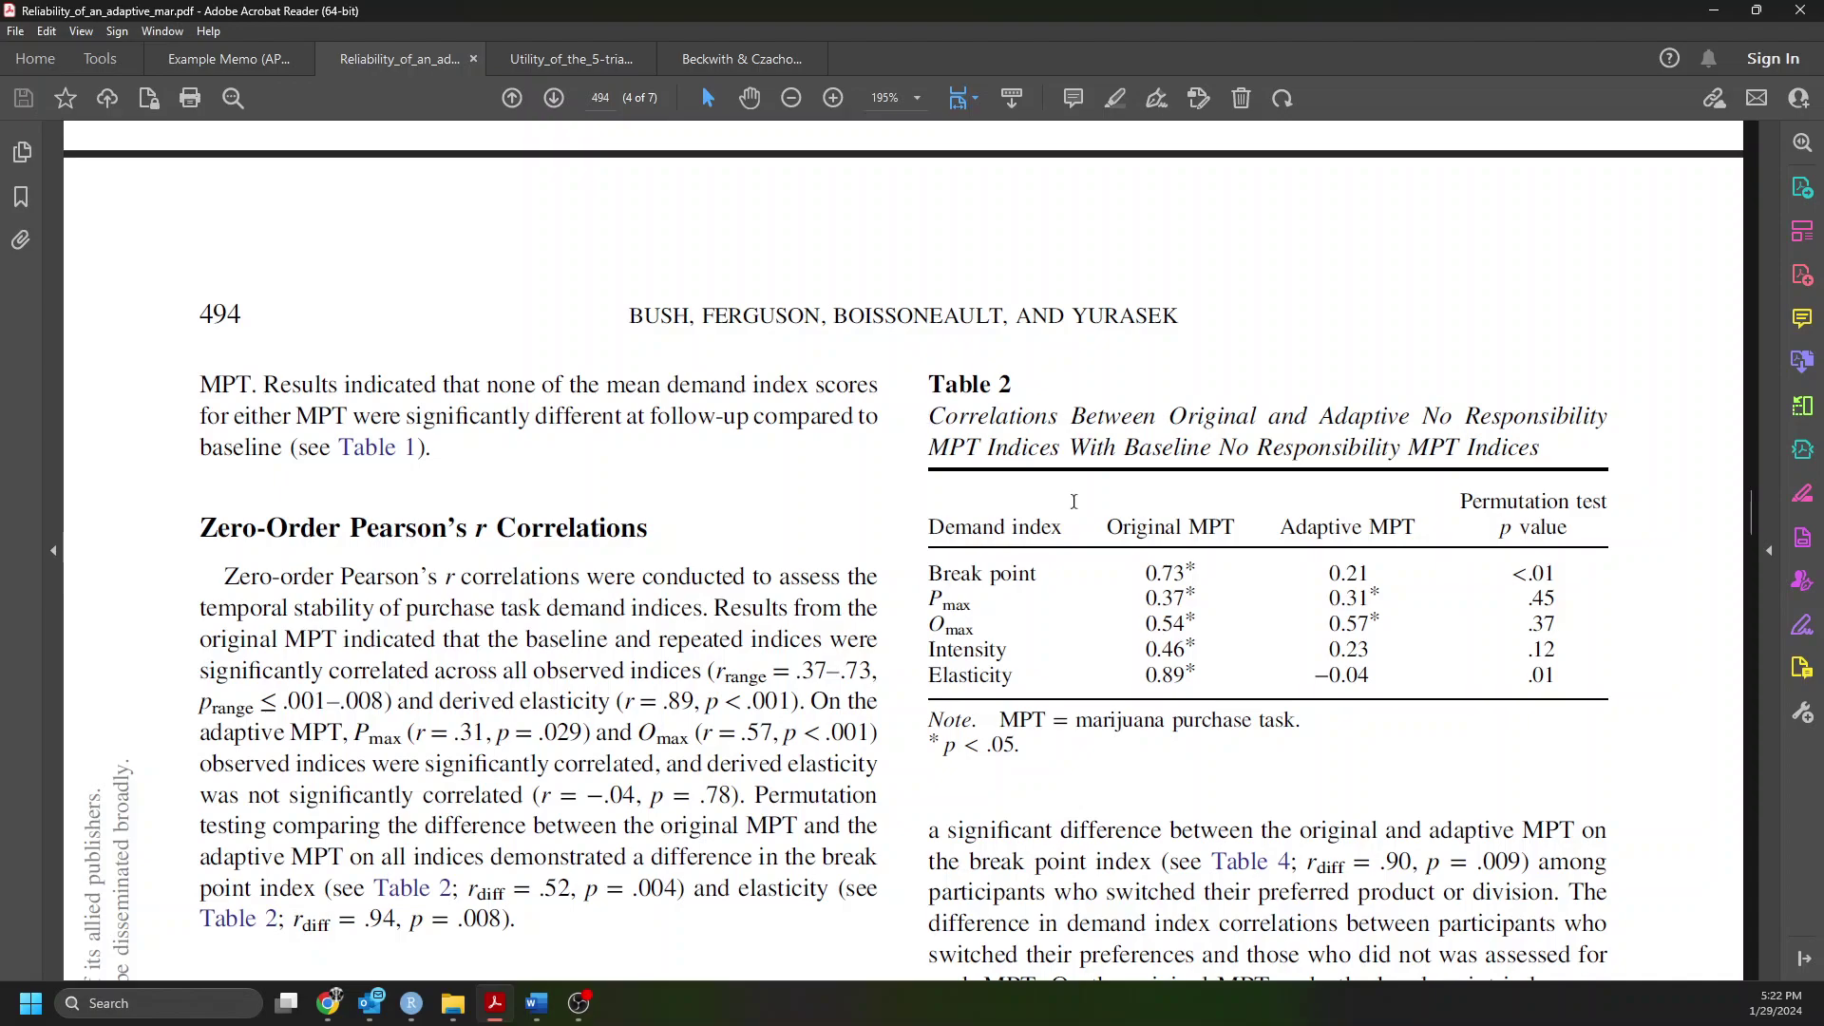
{"action": "left_click_drag", "start_coordinate": [955, 527], "coordinate": [1005, 537]}
{"action": "left_click", "coordinate": [980, 527]}
{"action": "left_click", "coordinate": [587, 59]}
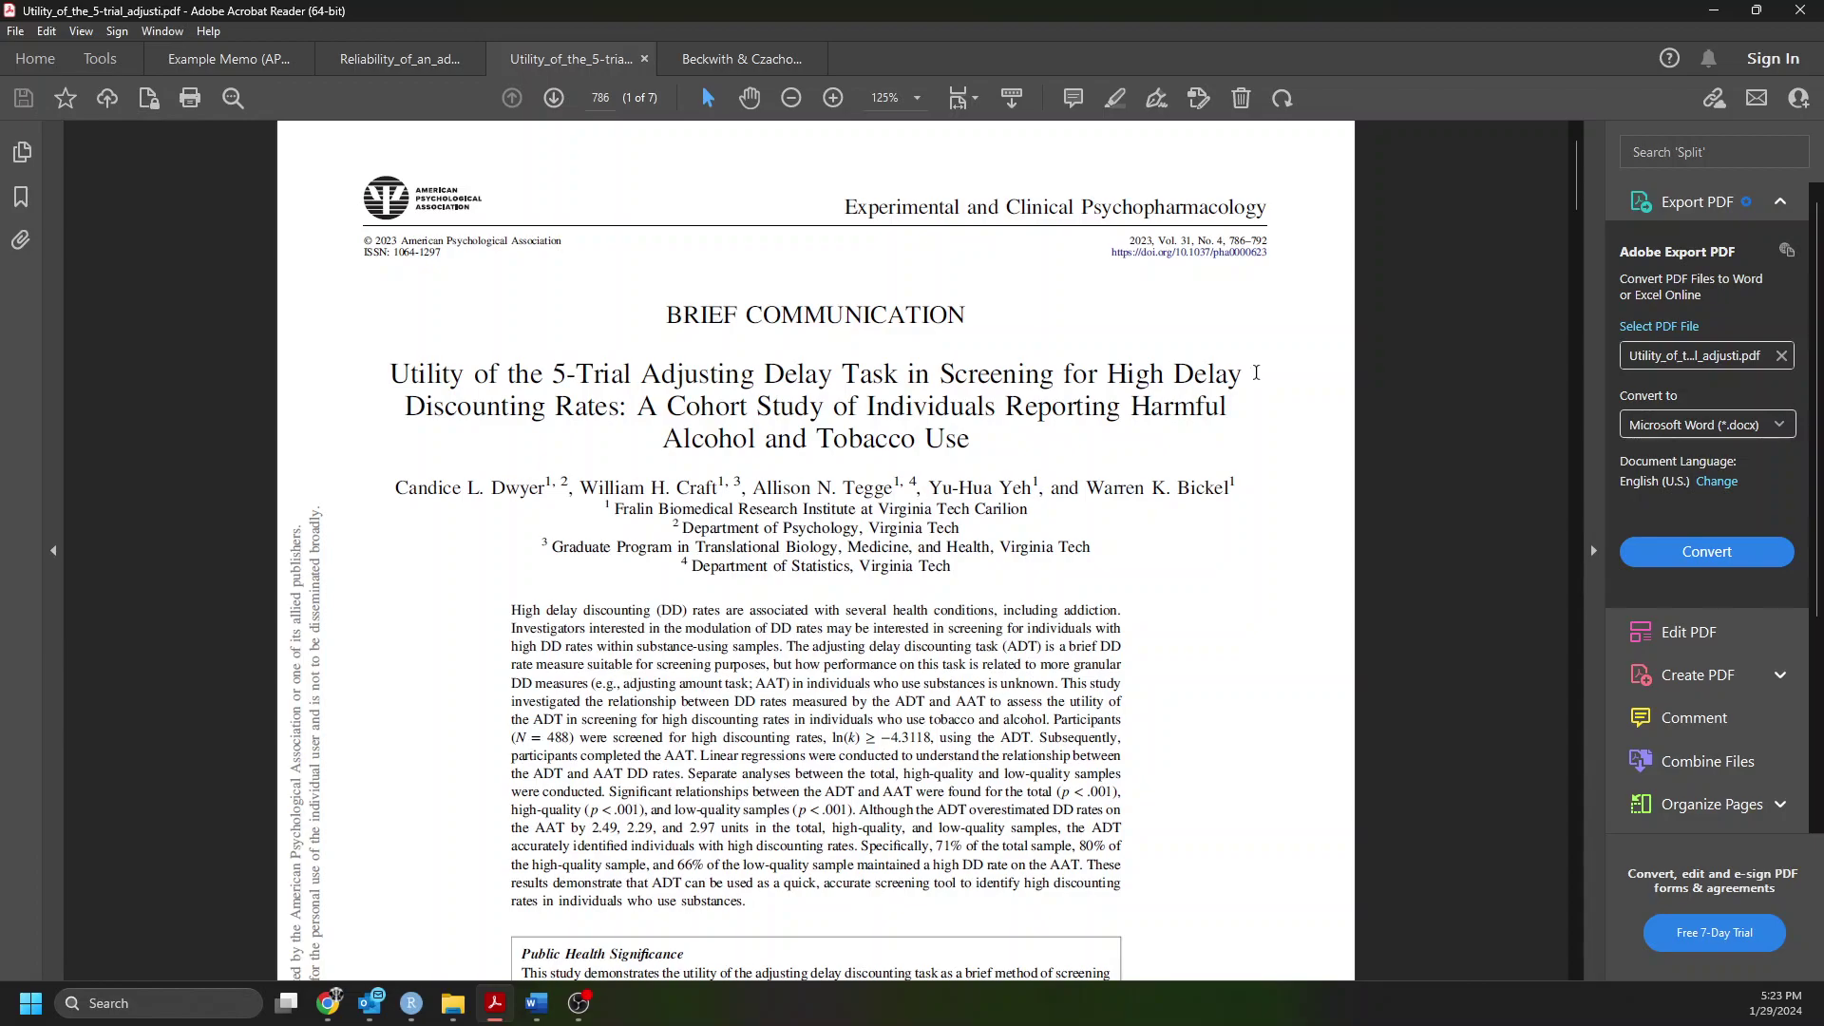
{"action": "scroll", "coordinate": [1256, 373], "scroll_direction": "down", "scroll_amount": 10}
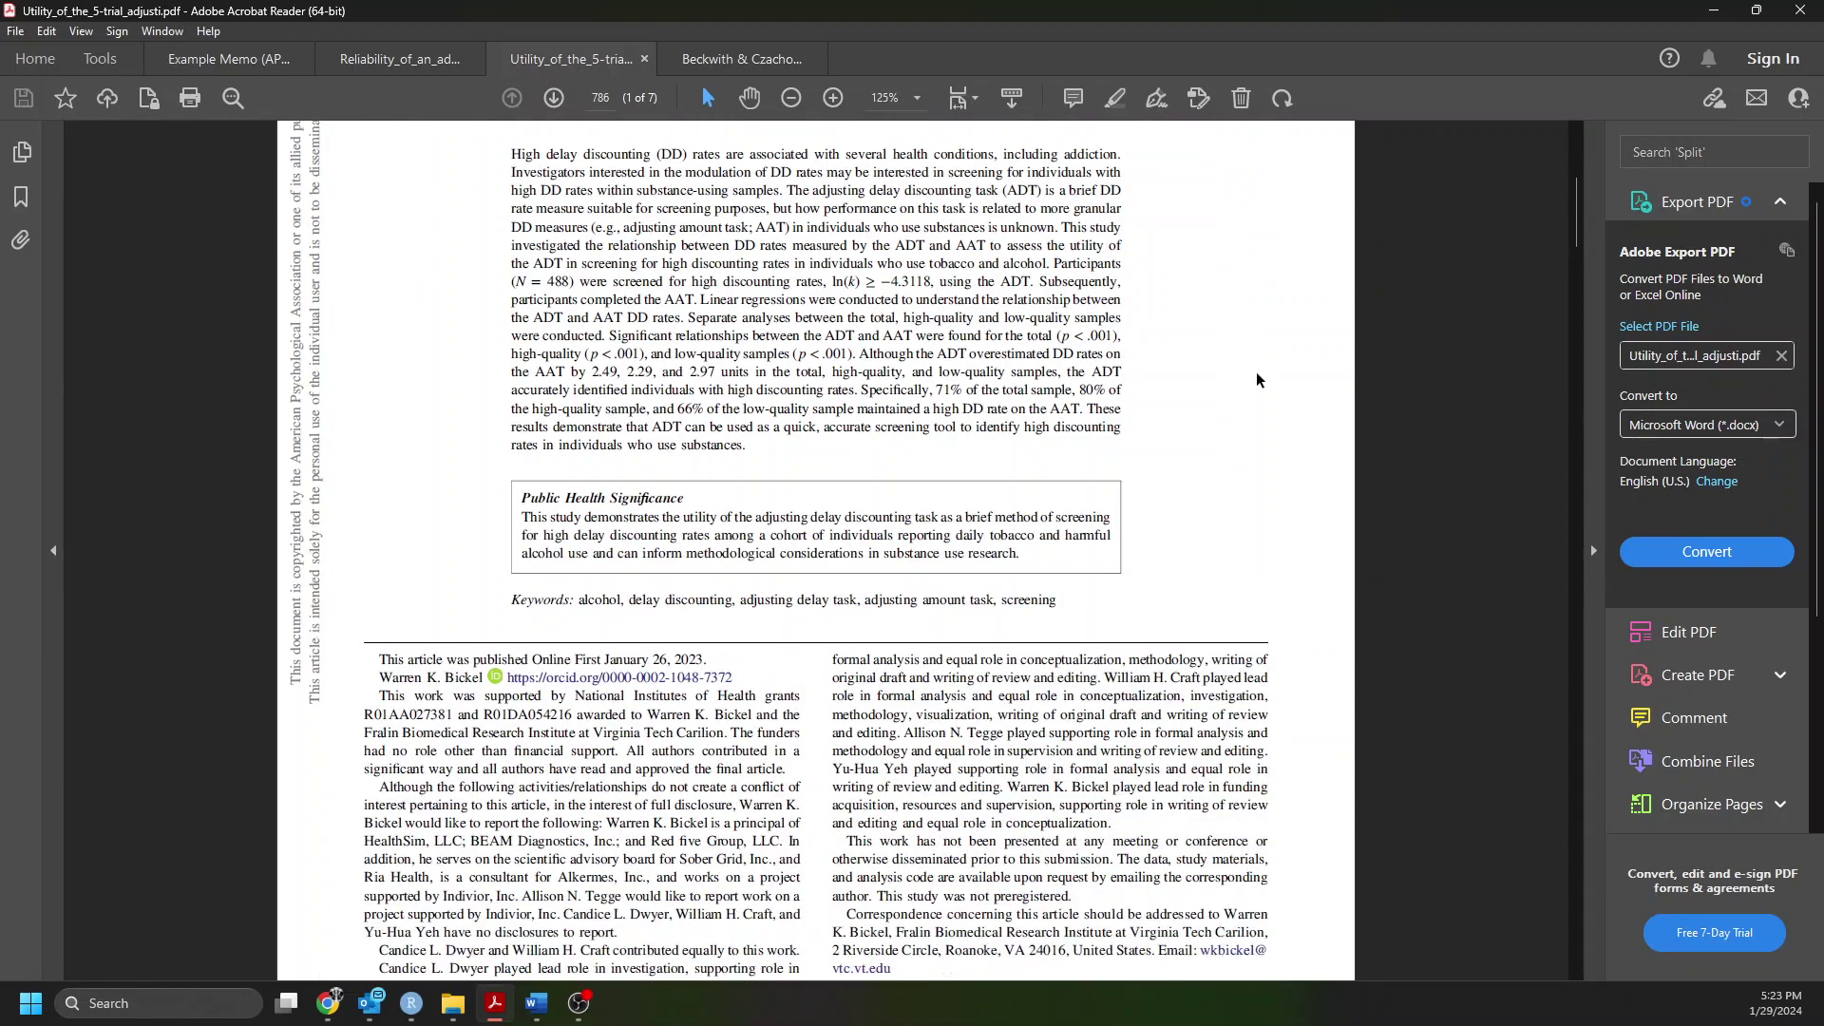
{"action": "scroll", "coordinate": [1255, 372], "scroll_direction": "down", "scroll_amount": 20}
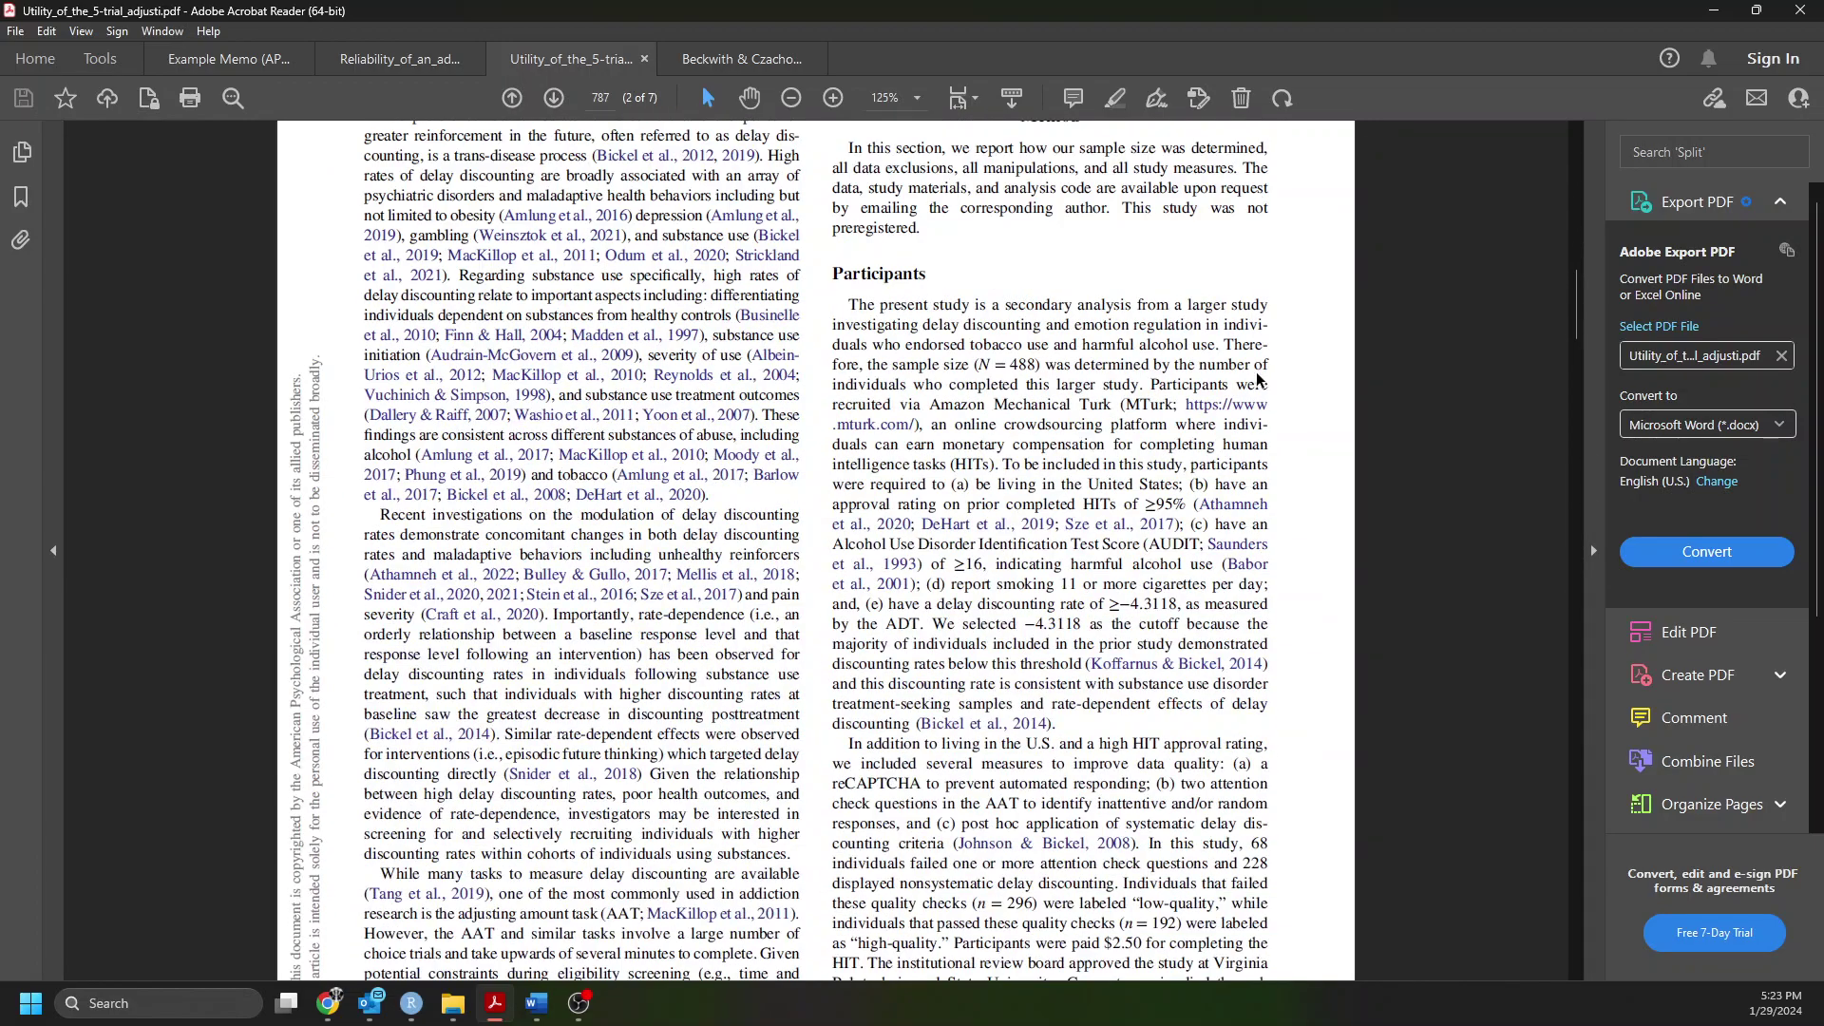
{"action": "scroll", "coordinate": [1255, 373], "scroll_direction": "down", "scroll_amount": 20}
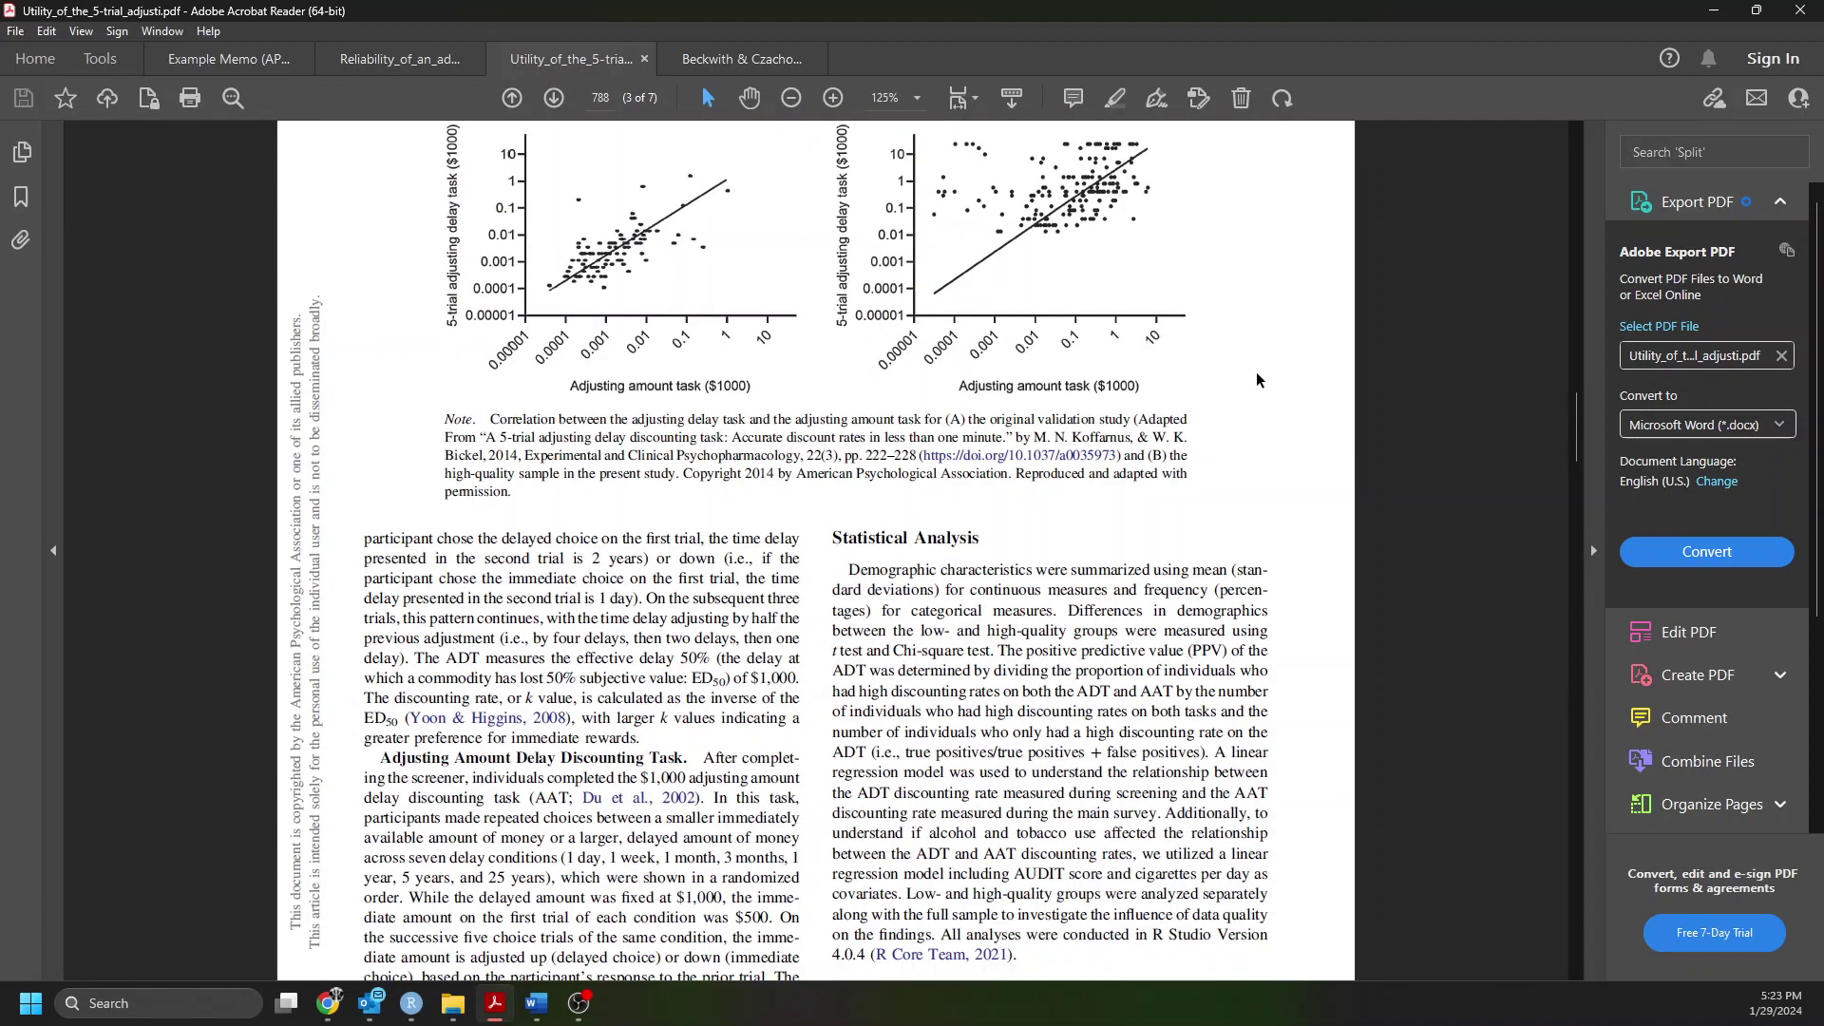
{"action": "scroll", "coordinate": [1256, 377], "scroll_direction": "down", "scroll_amount": 15}
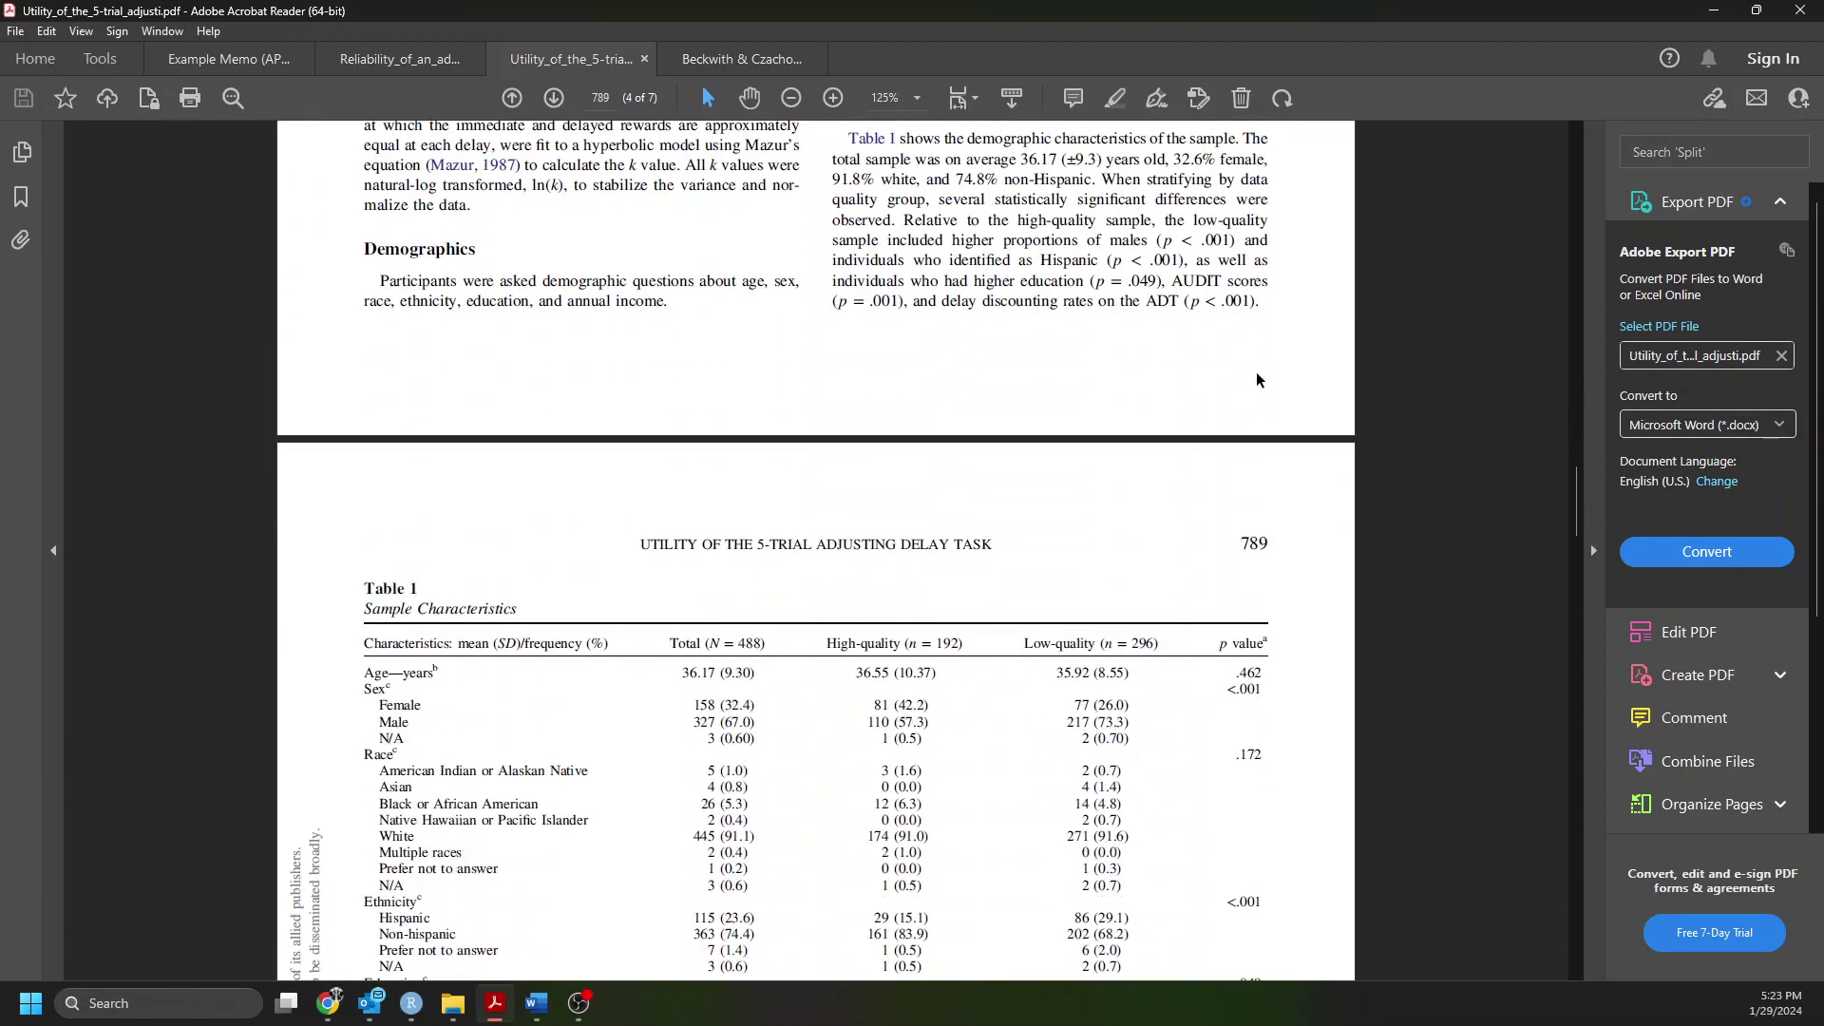
{"action": "scroll", "coordinate": [1256, 374], "scroll_direction": "down", "scroll_amount": 4}
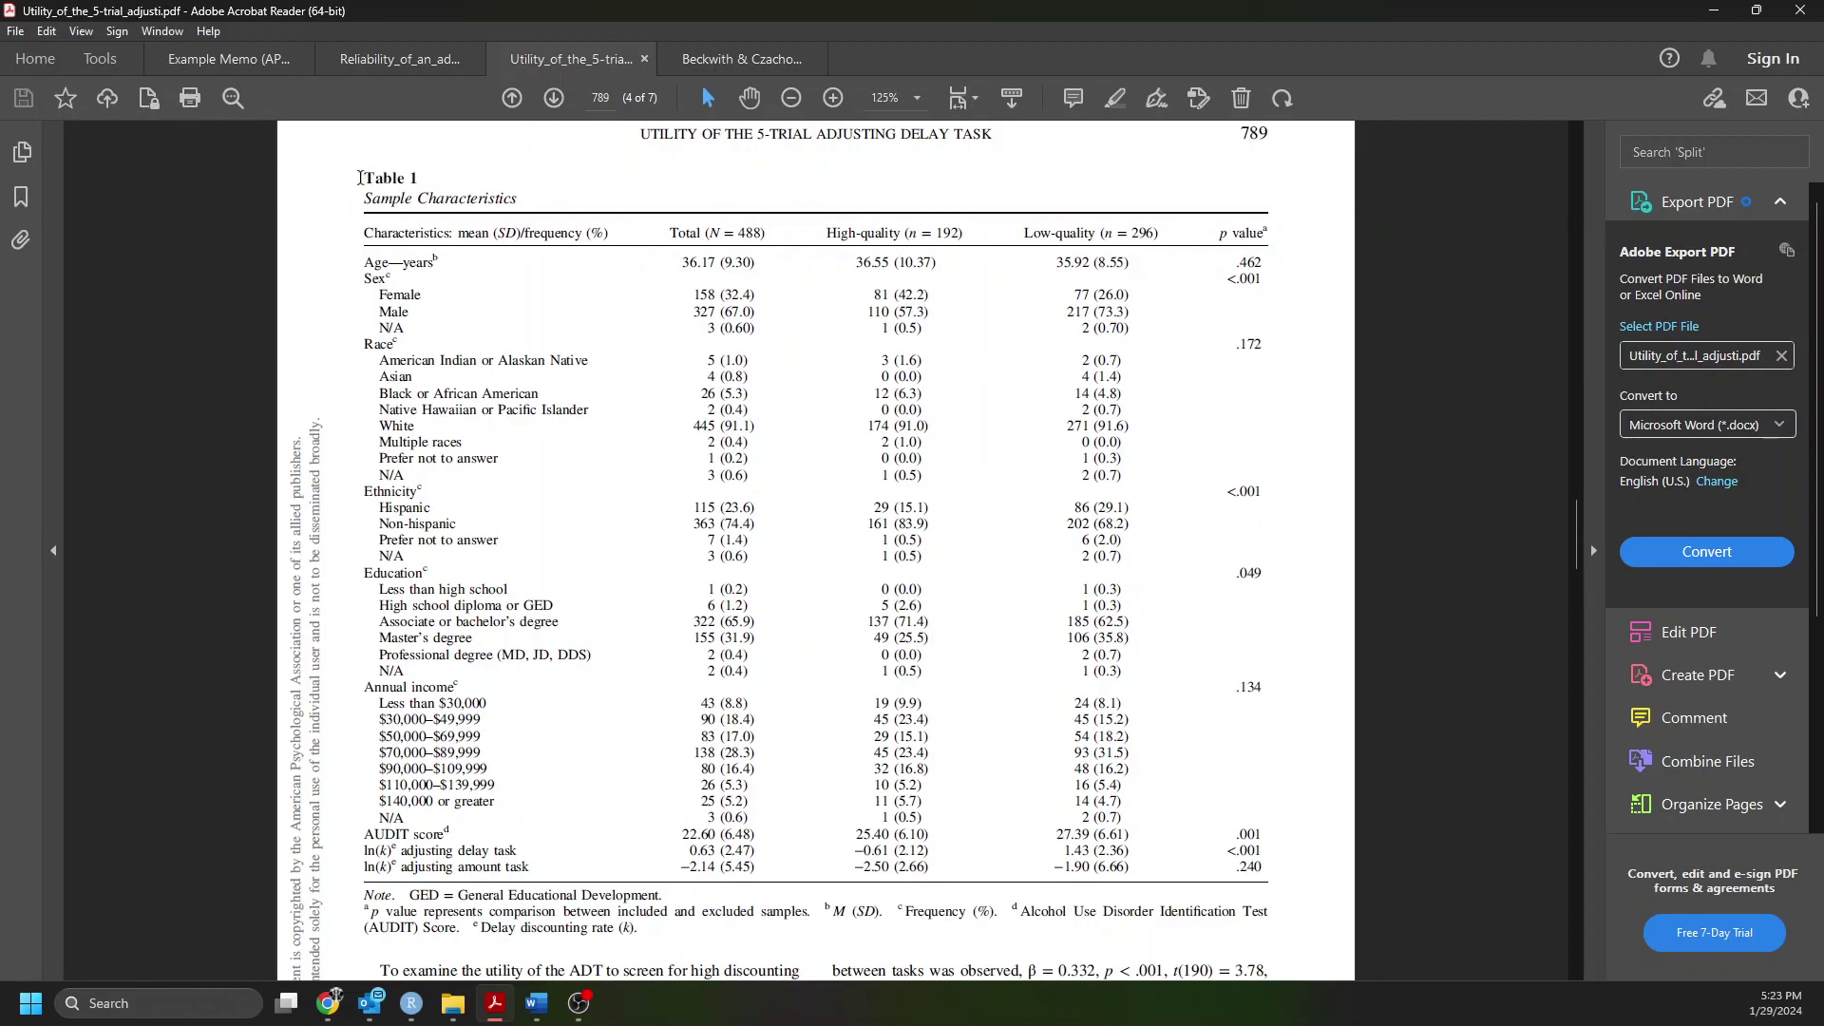
Highlight the Table 1 label and its italic 'Sample Characteristics' title in the PDF.
{"action": "left_click_drag", "start_coordinate": [360, 178], "coordinate": [519, 202]}
{"action": "left_click", "coordinate": [425, 177]}
{"action": "left_click_drag", "start_coordinate": [361, 203], "coordinate": [519, 200]}
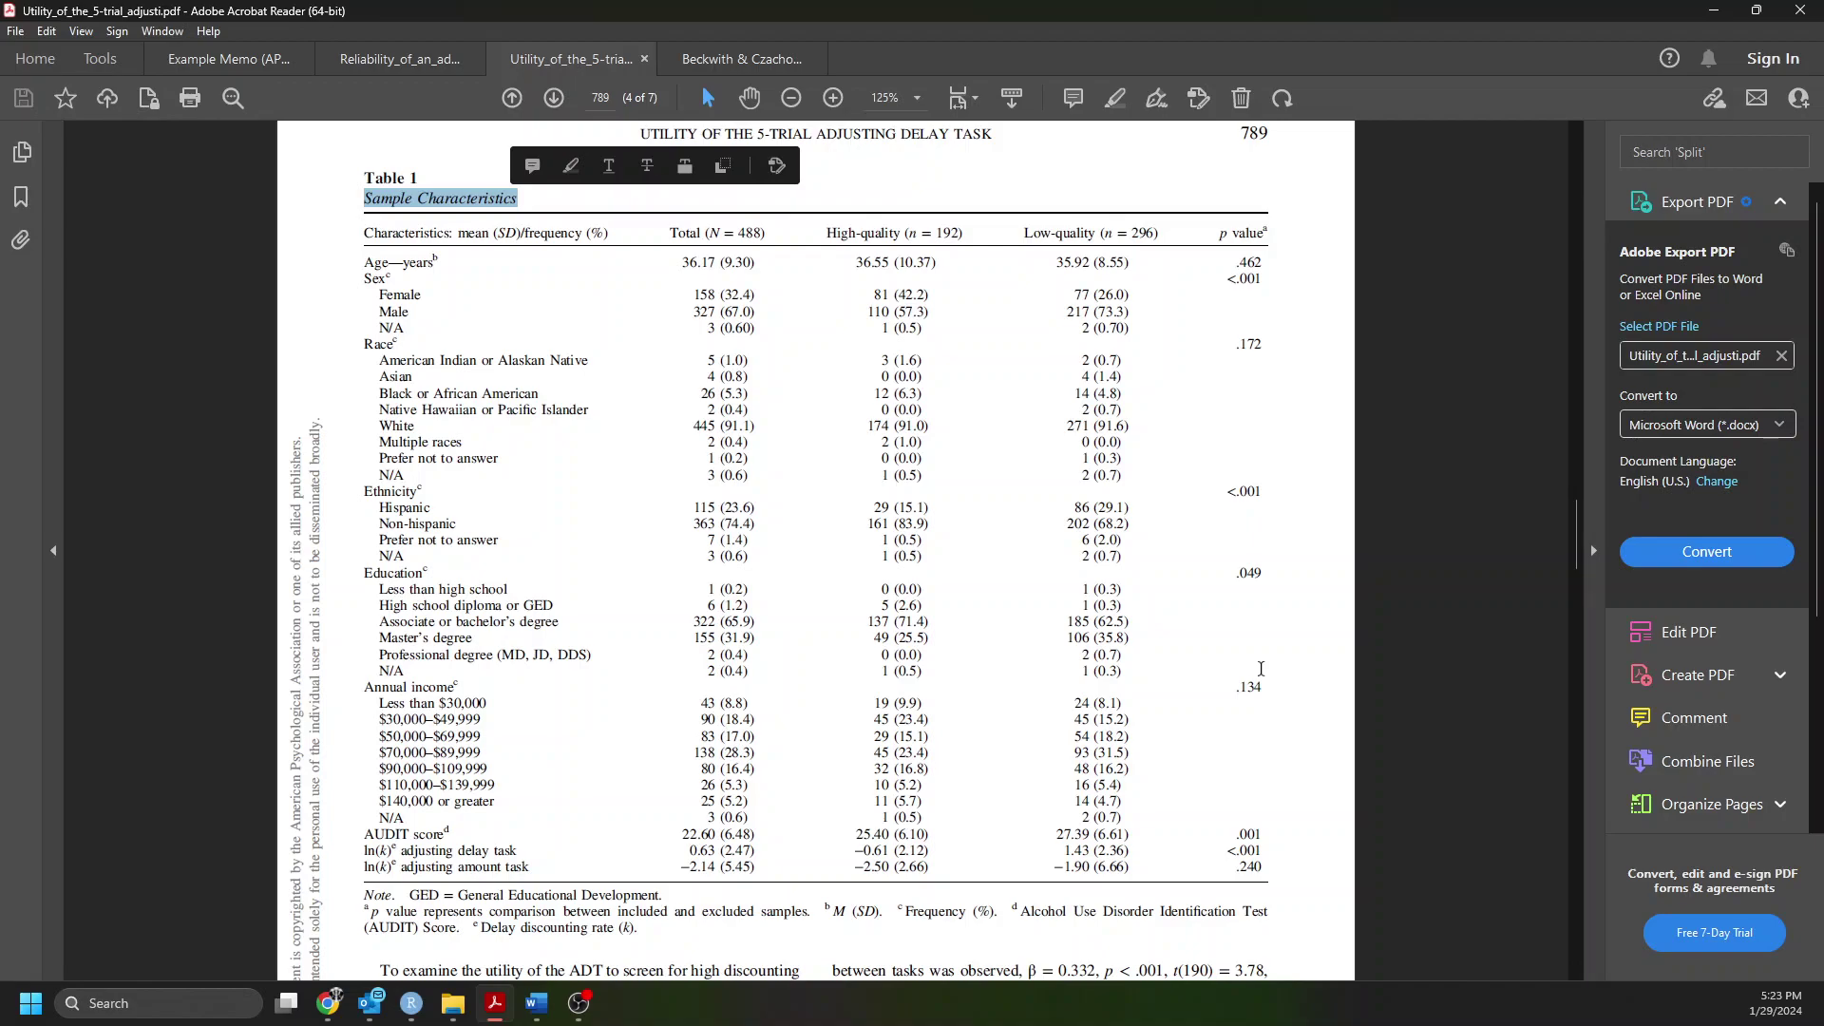
Highlight the italic 'Note.' and the matching superscript d after AUDIT score and in the note.
{"action": "scroll", "coordinate": [1262, 669], "scroll_direction": "down", "scroll_amount": 4}
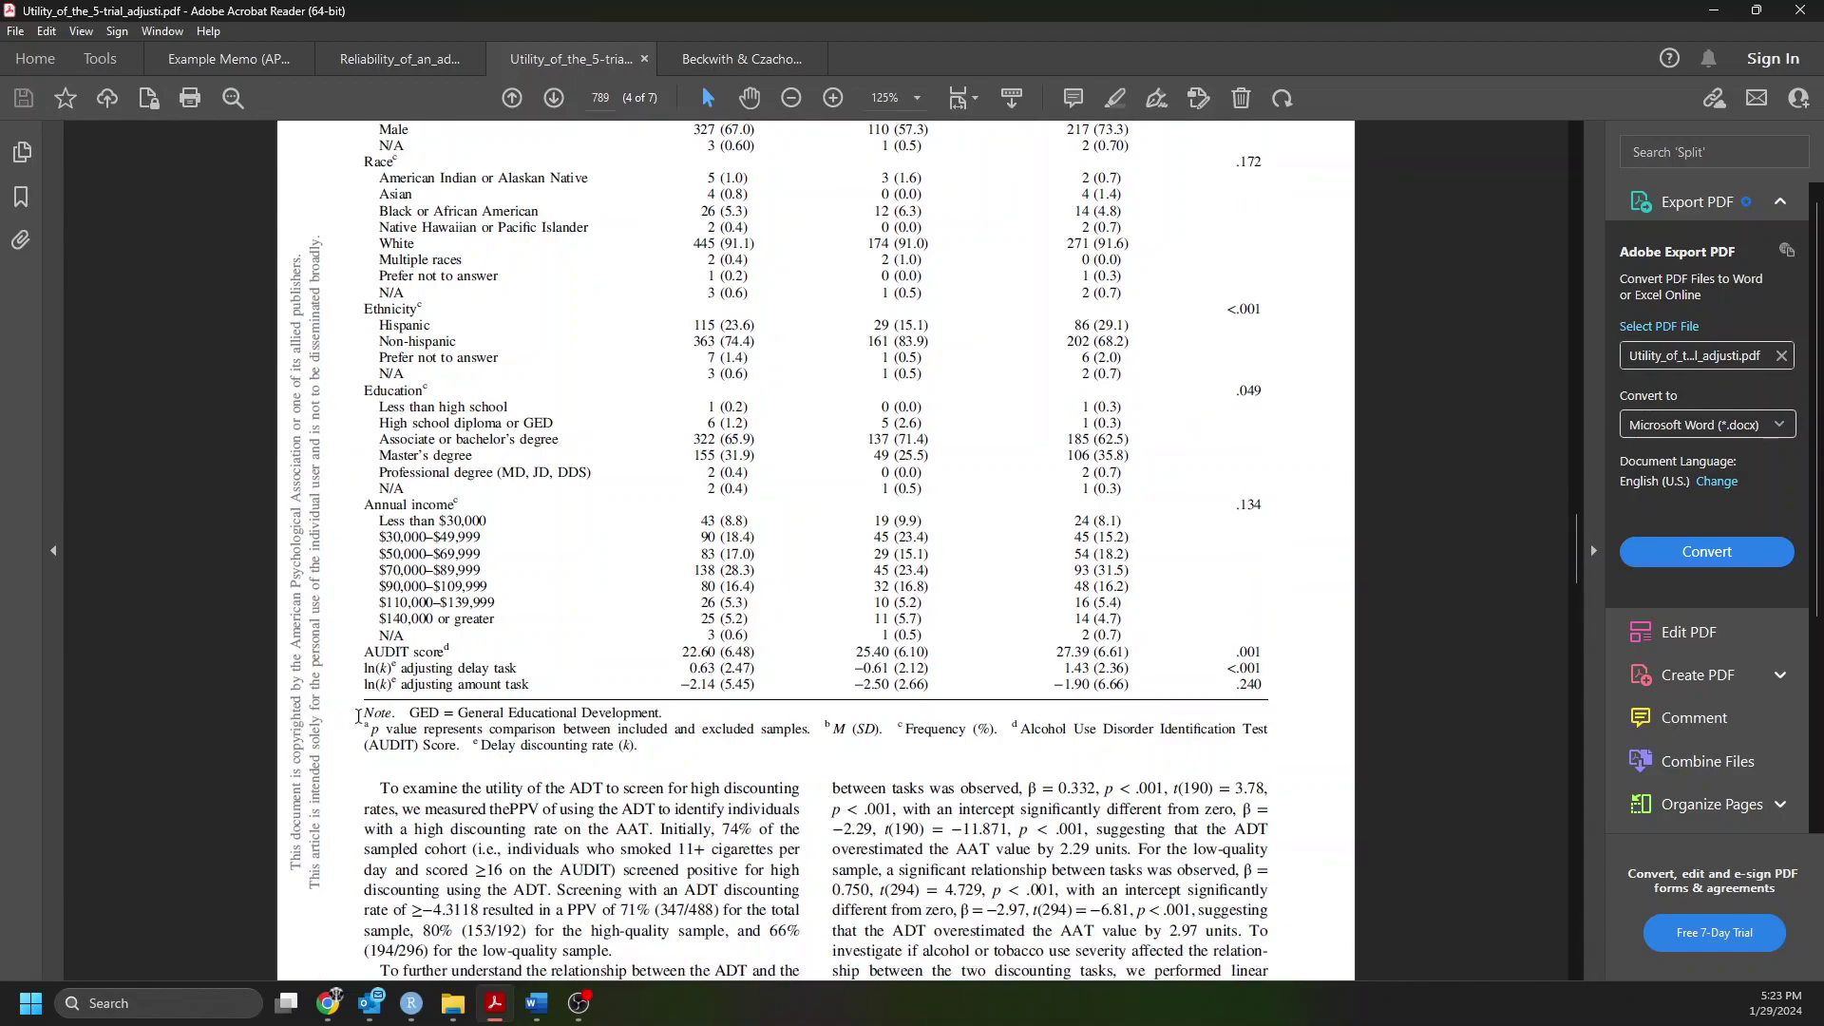
{"action": "left_click_drag", "start_coordinate": [359, 716], "coordinate": [419, 714]}
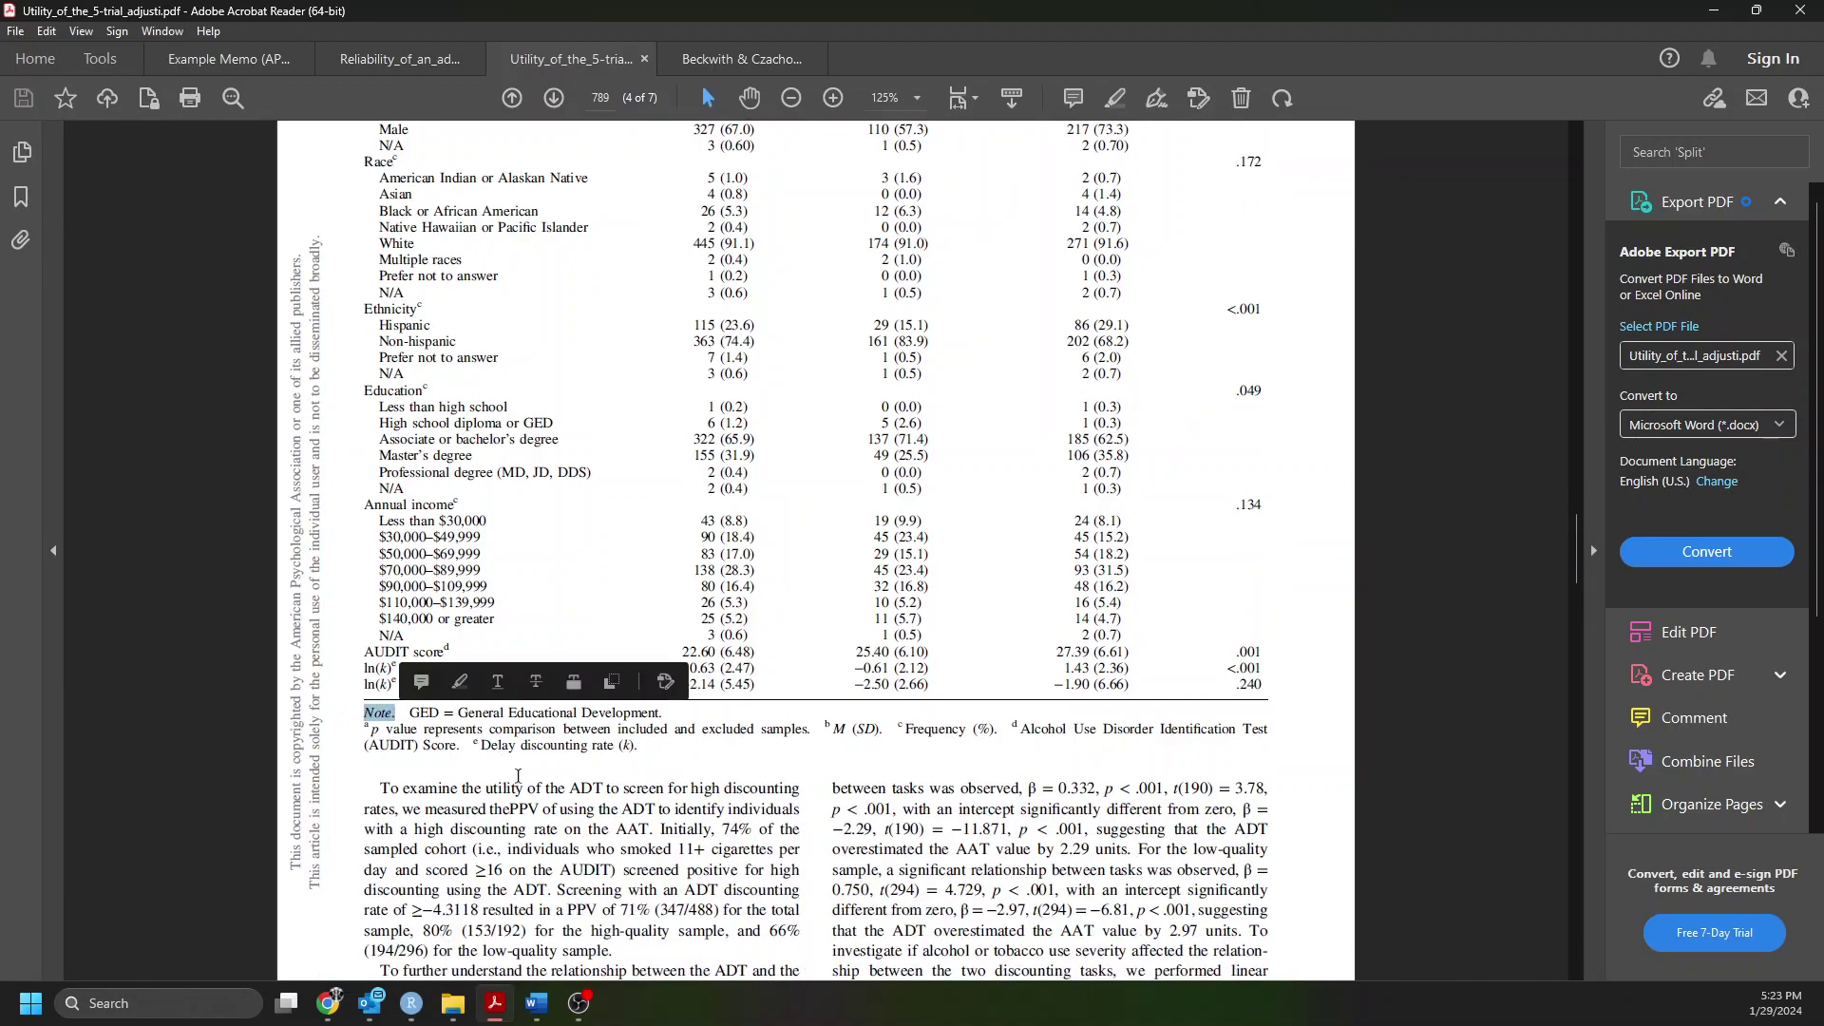
{"action": "left_click", "coordinate": [514, 767]}
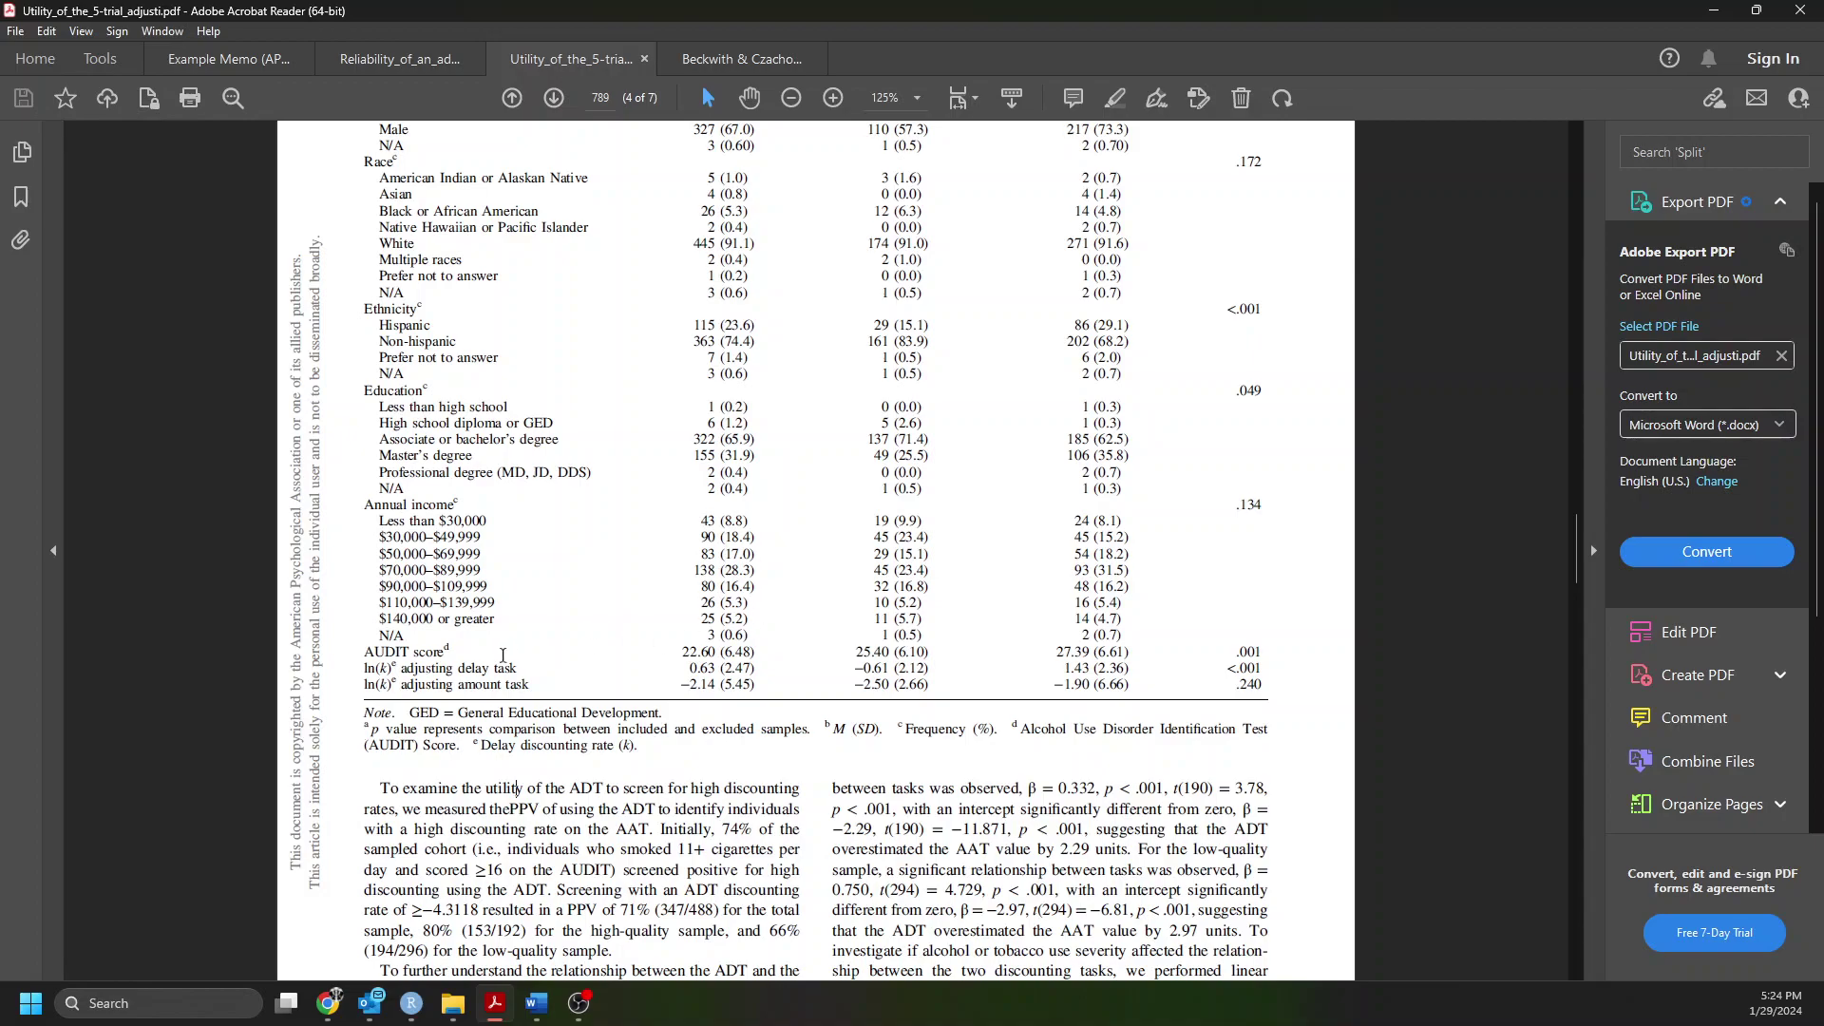
{"action": "mouse_move", "coordinate": [478, 650]}
{"action": "left_mouse_down"}
{"action": "mouse_move", "coordinate": [466, 670]}
{"action": "mouse_move", "coordinate": [454, 650]}
{"action": "left_mouse_up"}
{"action": "left_click", "coordinate": [454, 650]}
{"action": "double_click", "coordinate": [446, 649]}
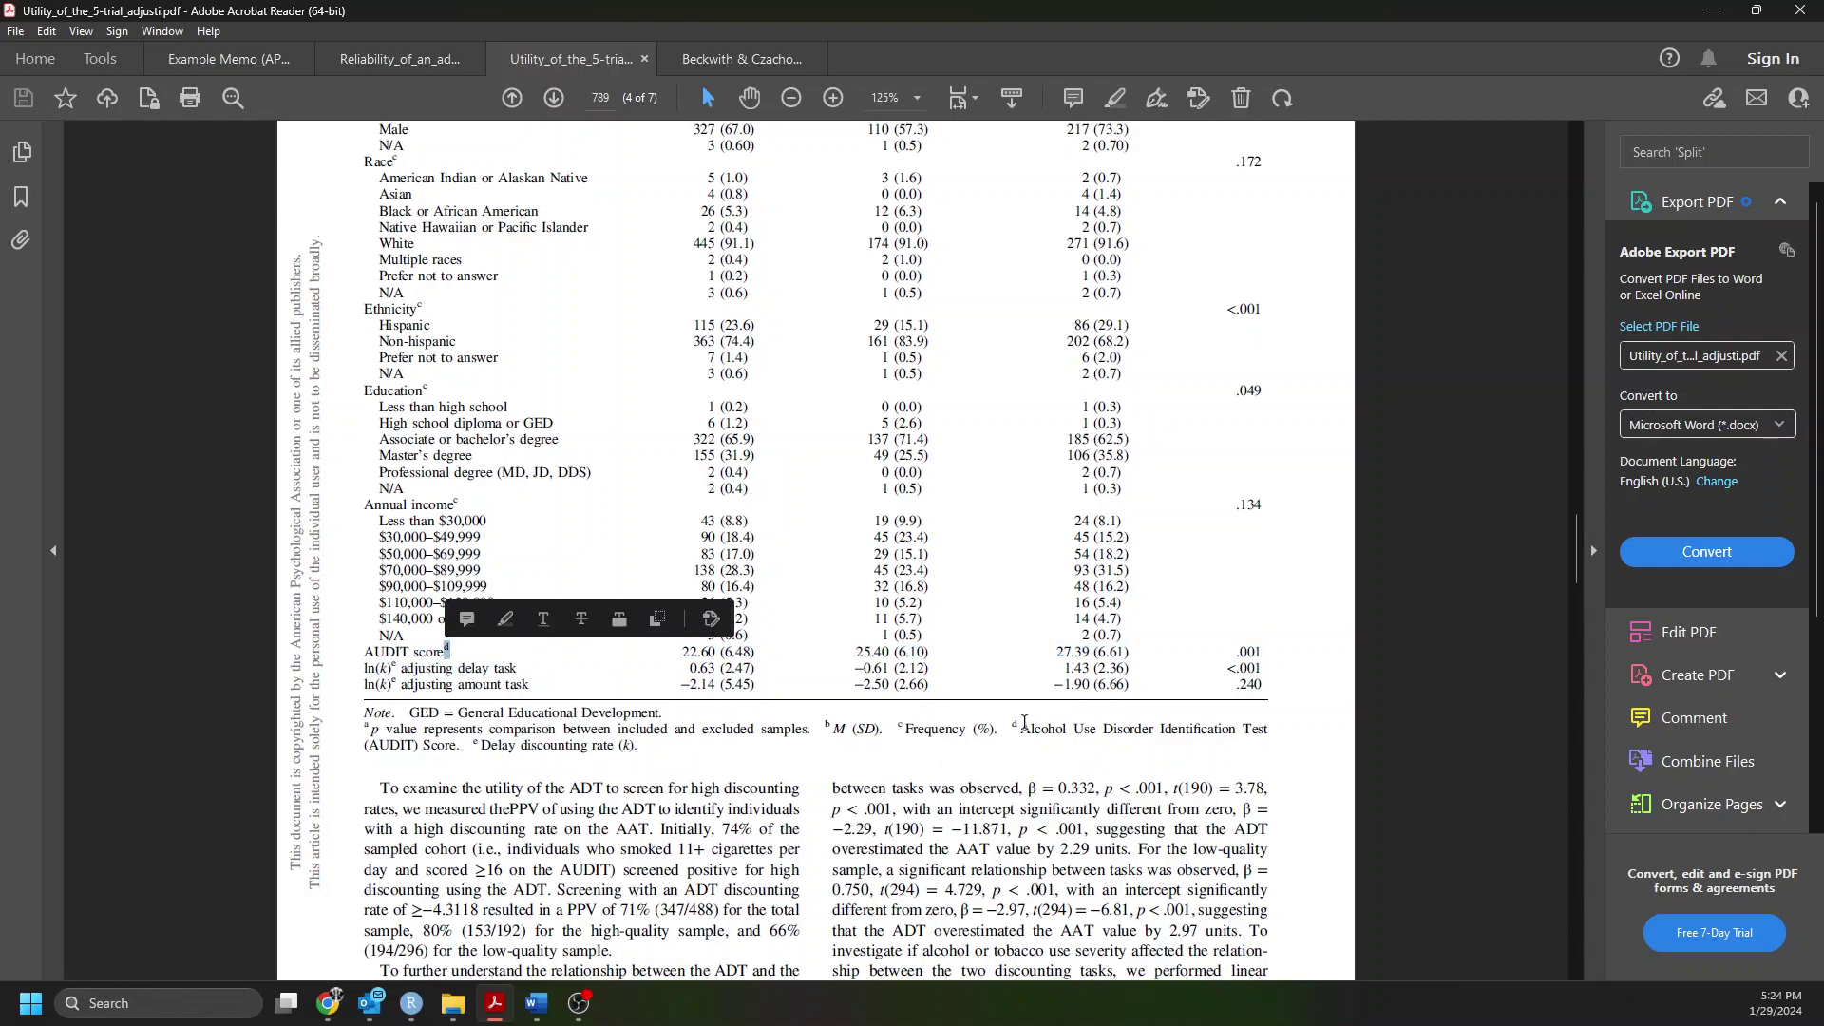
{"action": "left_click_drag", "start_coordinate": [1009, 728], "coordinate": [1025, 732]}
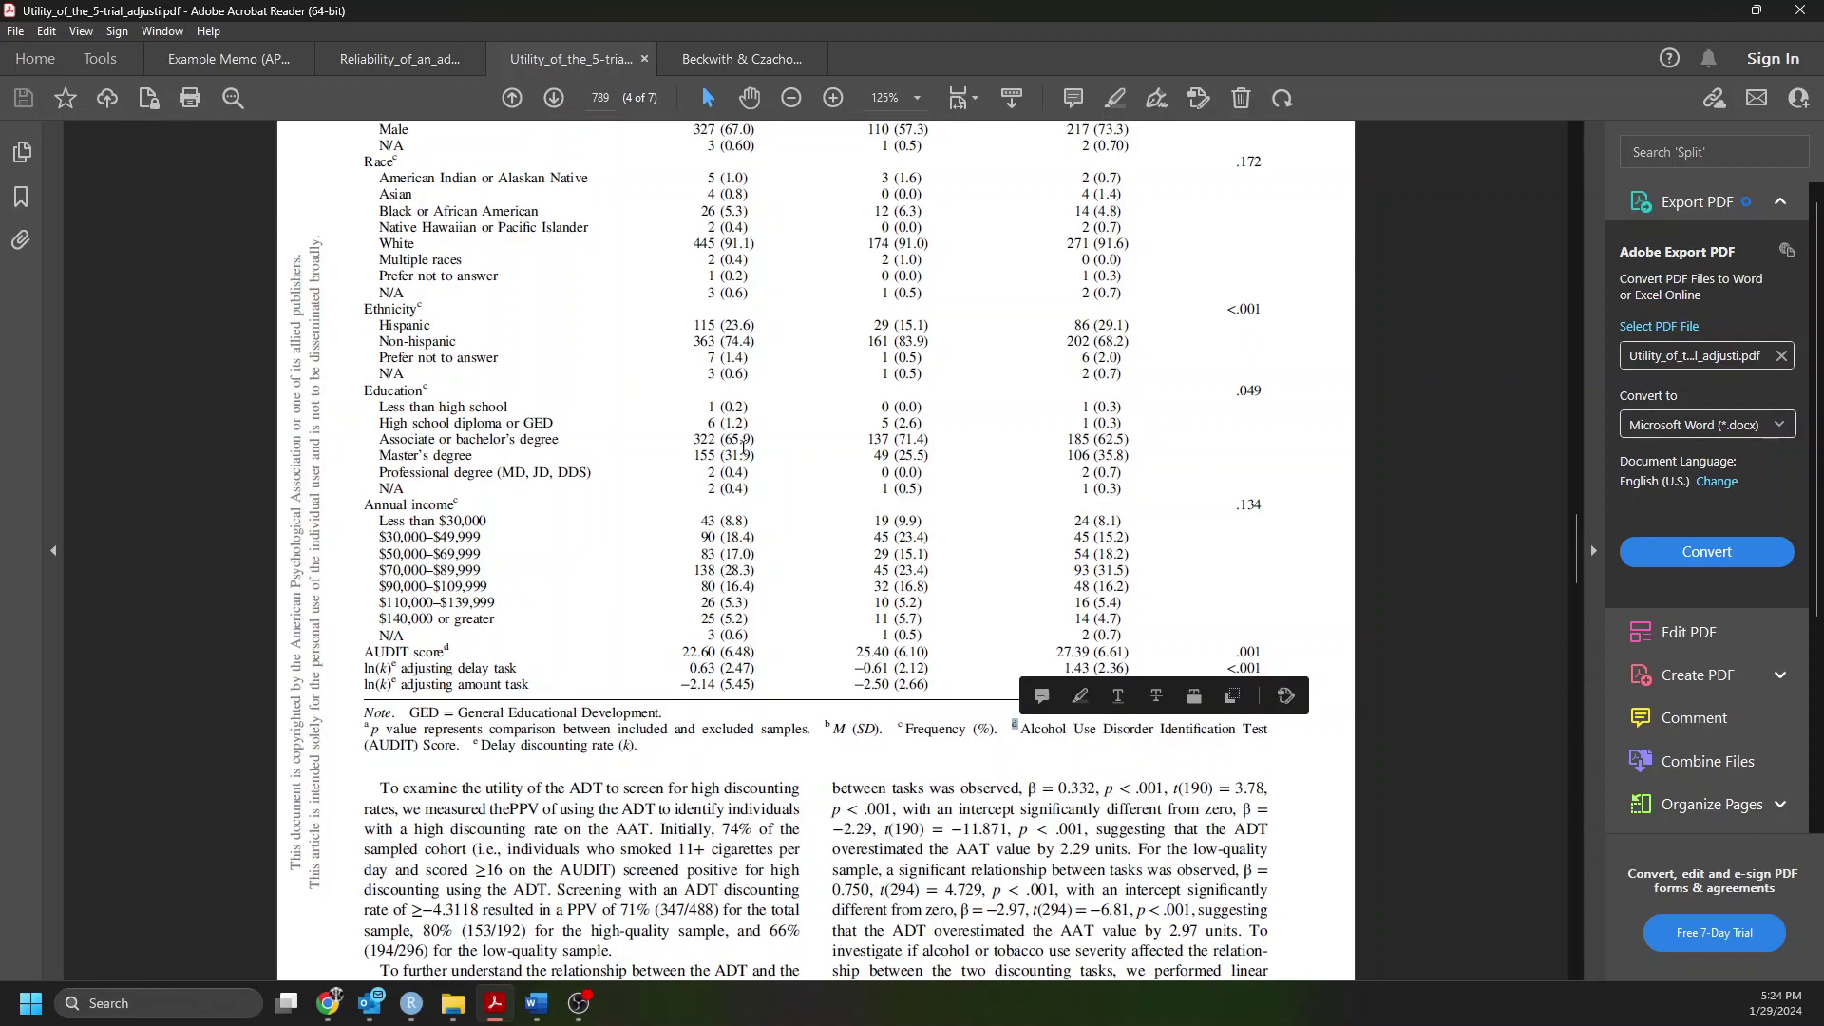
{"action": "scroll", "coordinate": [637, 502], "scroll_direction": "up", "scroll_amount": 3}
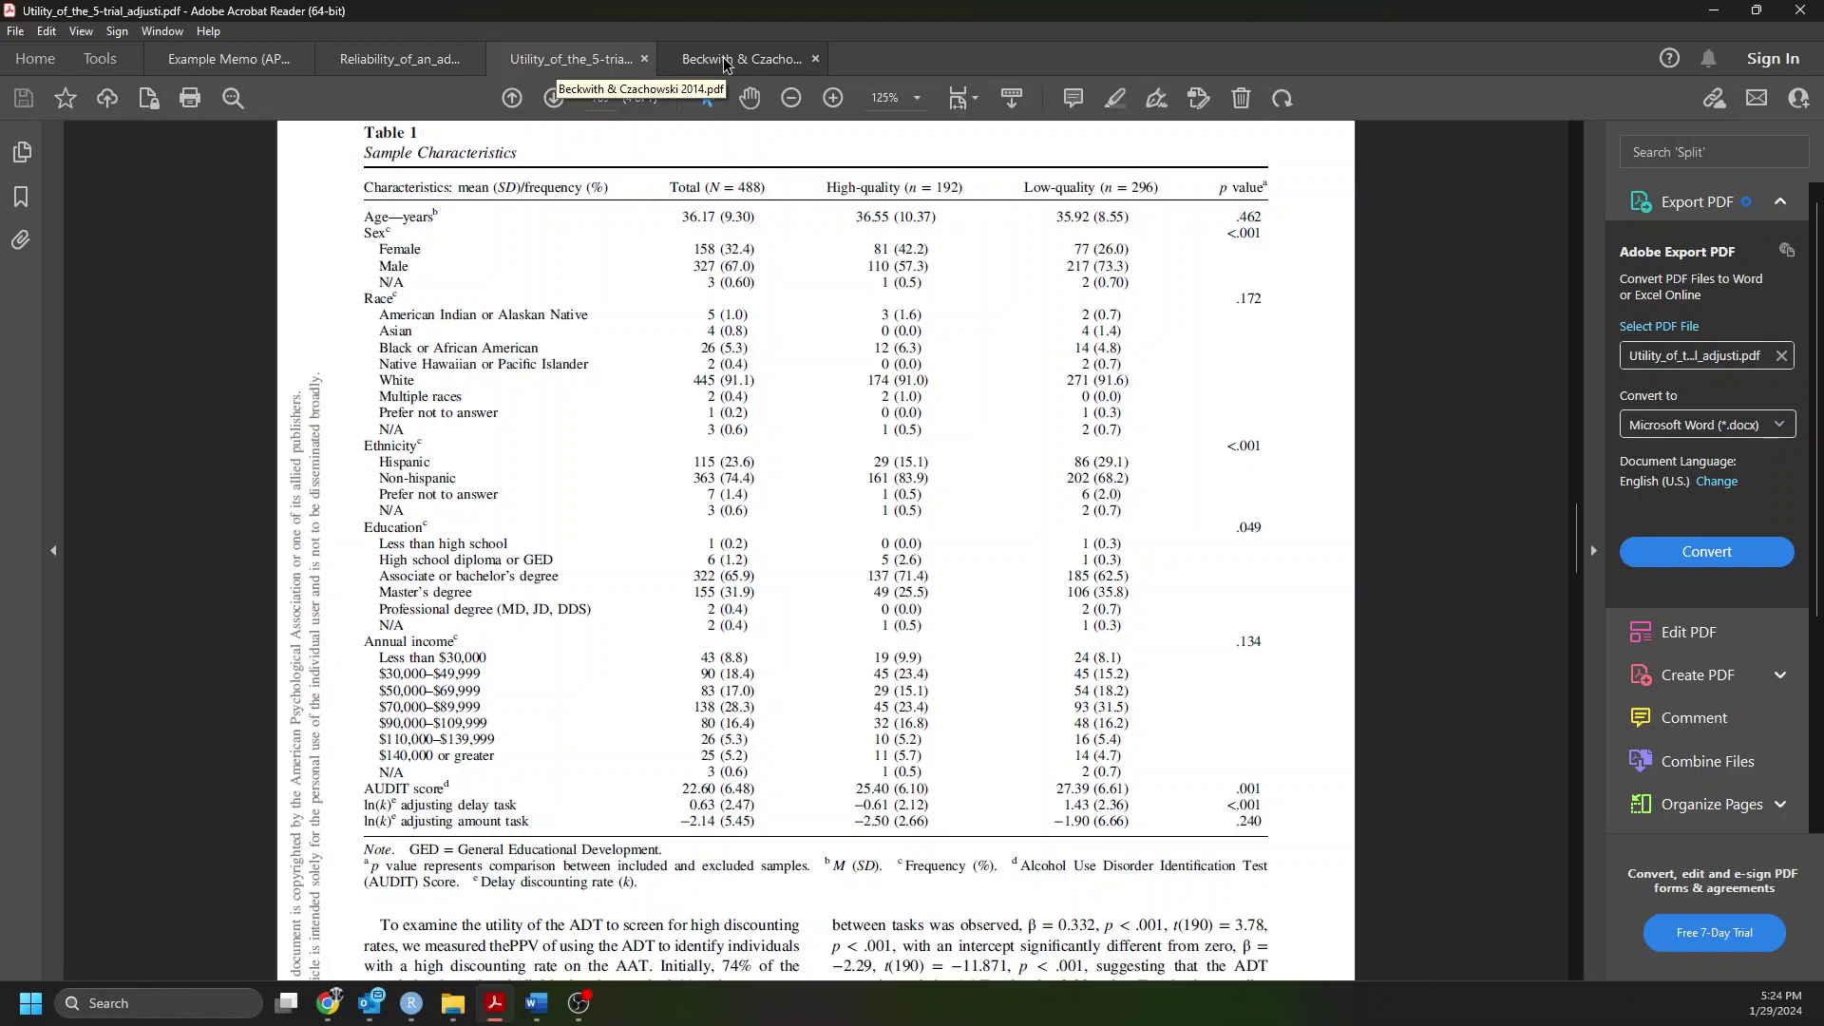
Switch to the Beckwith & Czachowski article and scroll to page 2's Table 1, Delay Discounting Training Procedure.
{"action": "left_click", "coordinate": [724, 63]}
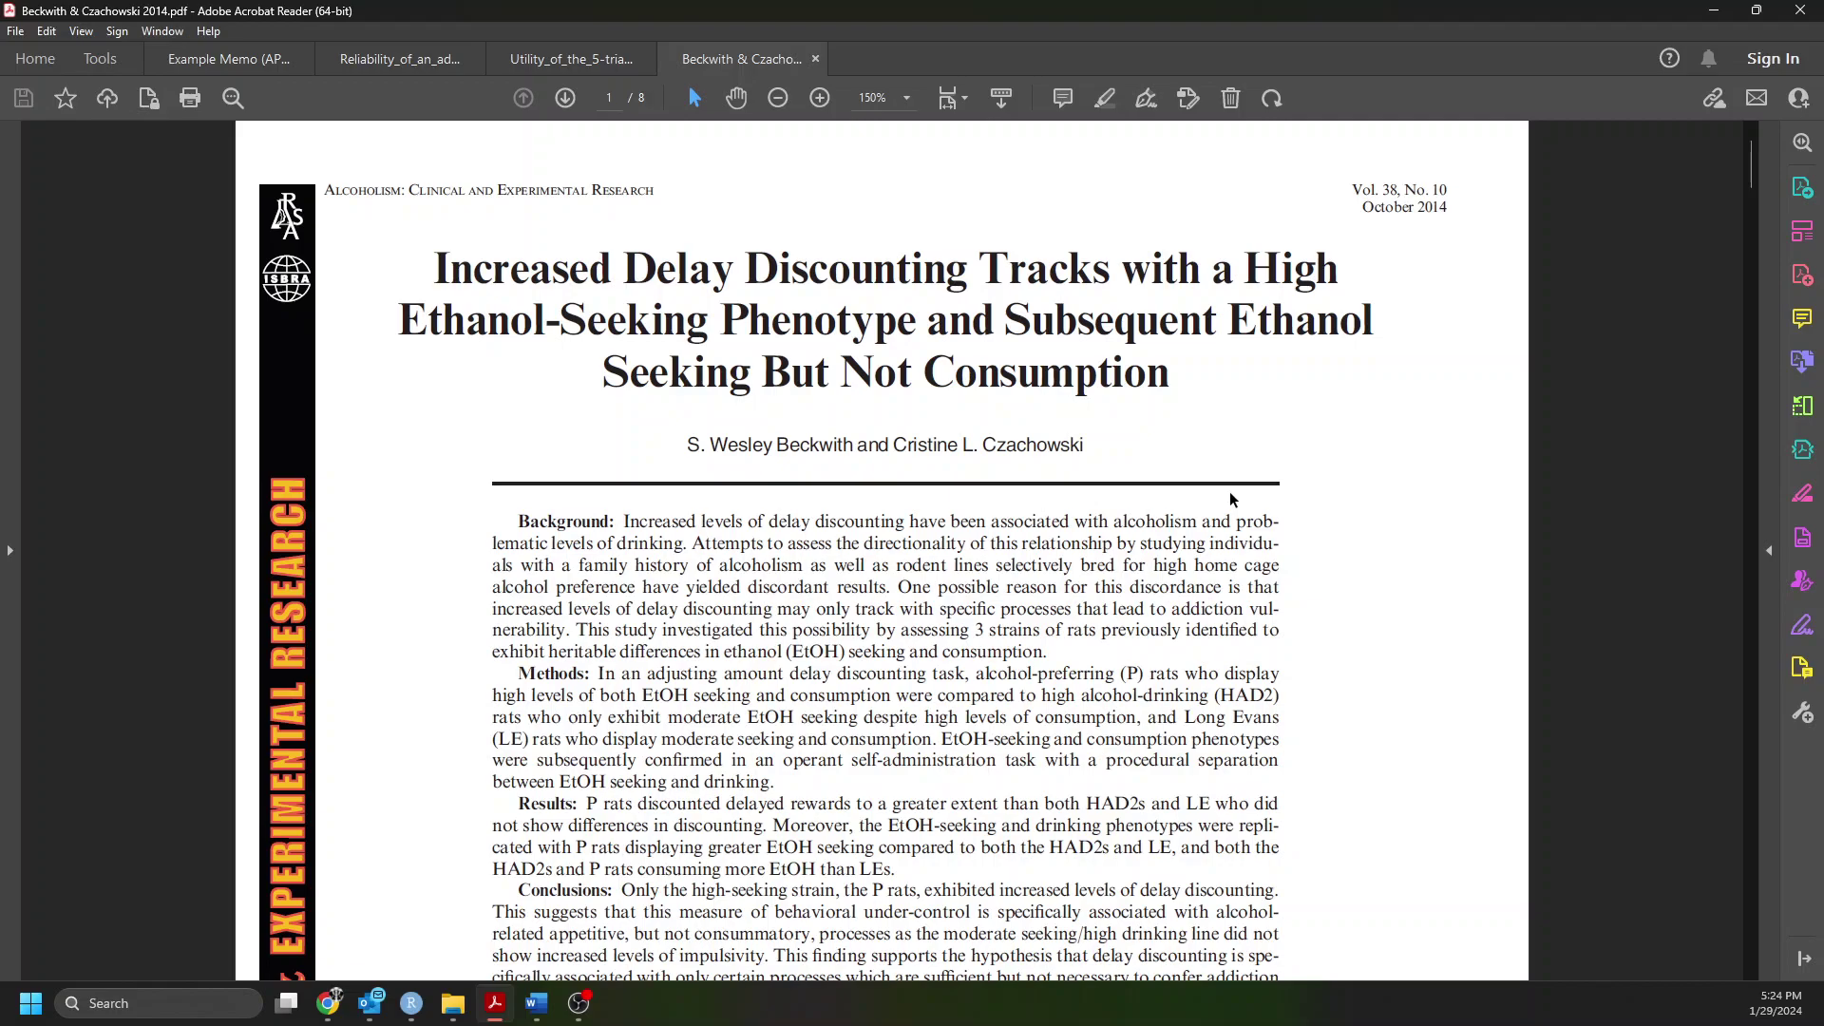
{"action": "scroll", "coordinate": [1229, 492], "scroll_direction": "down", "scroll_amount": 15}
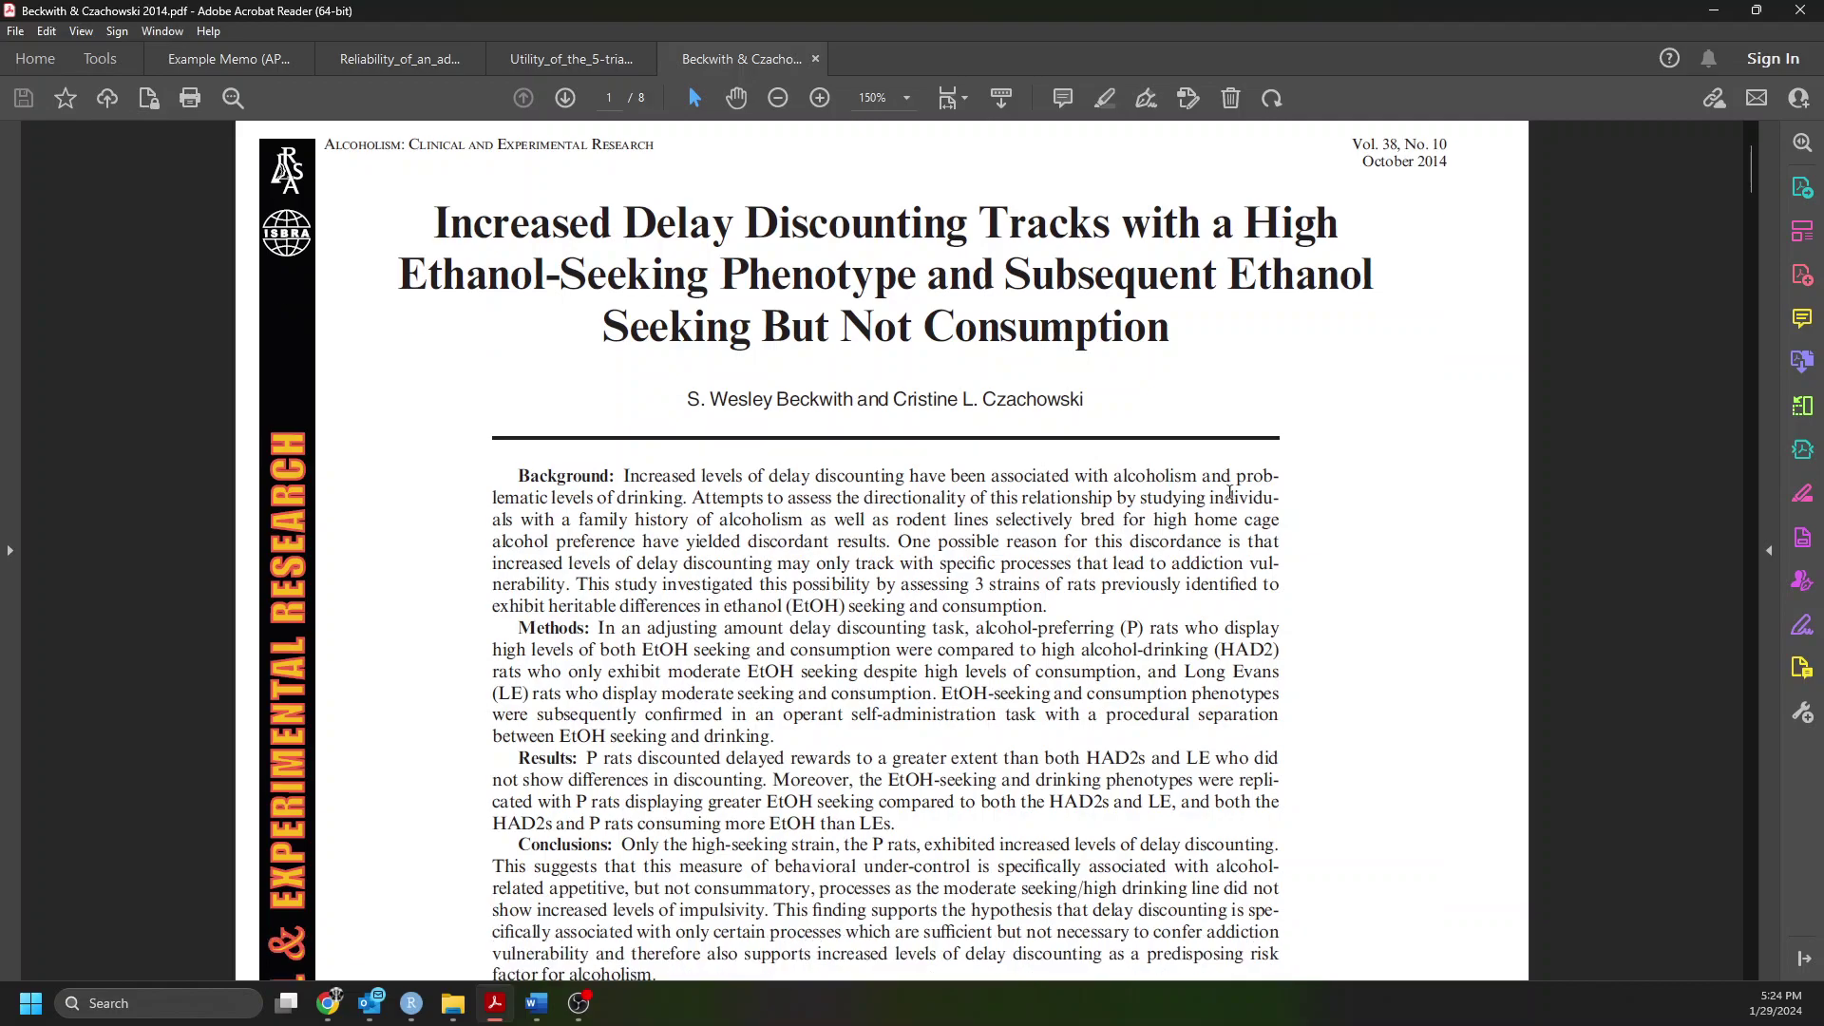
{"action": "scroll", "coordinate": [1229, 492], "scroll_direction": "down", "scroll_amount": 10}
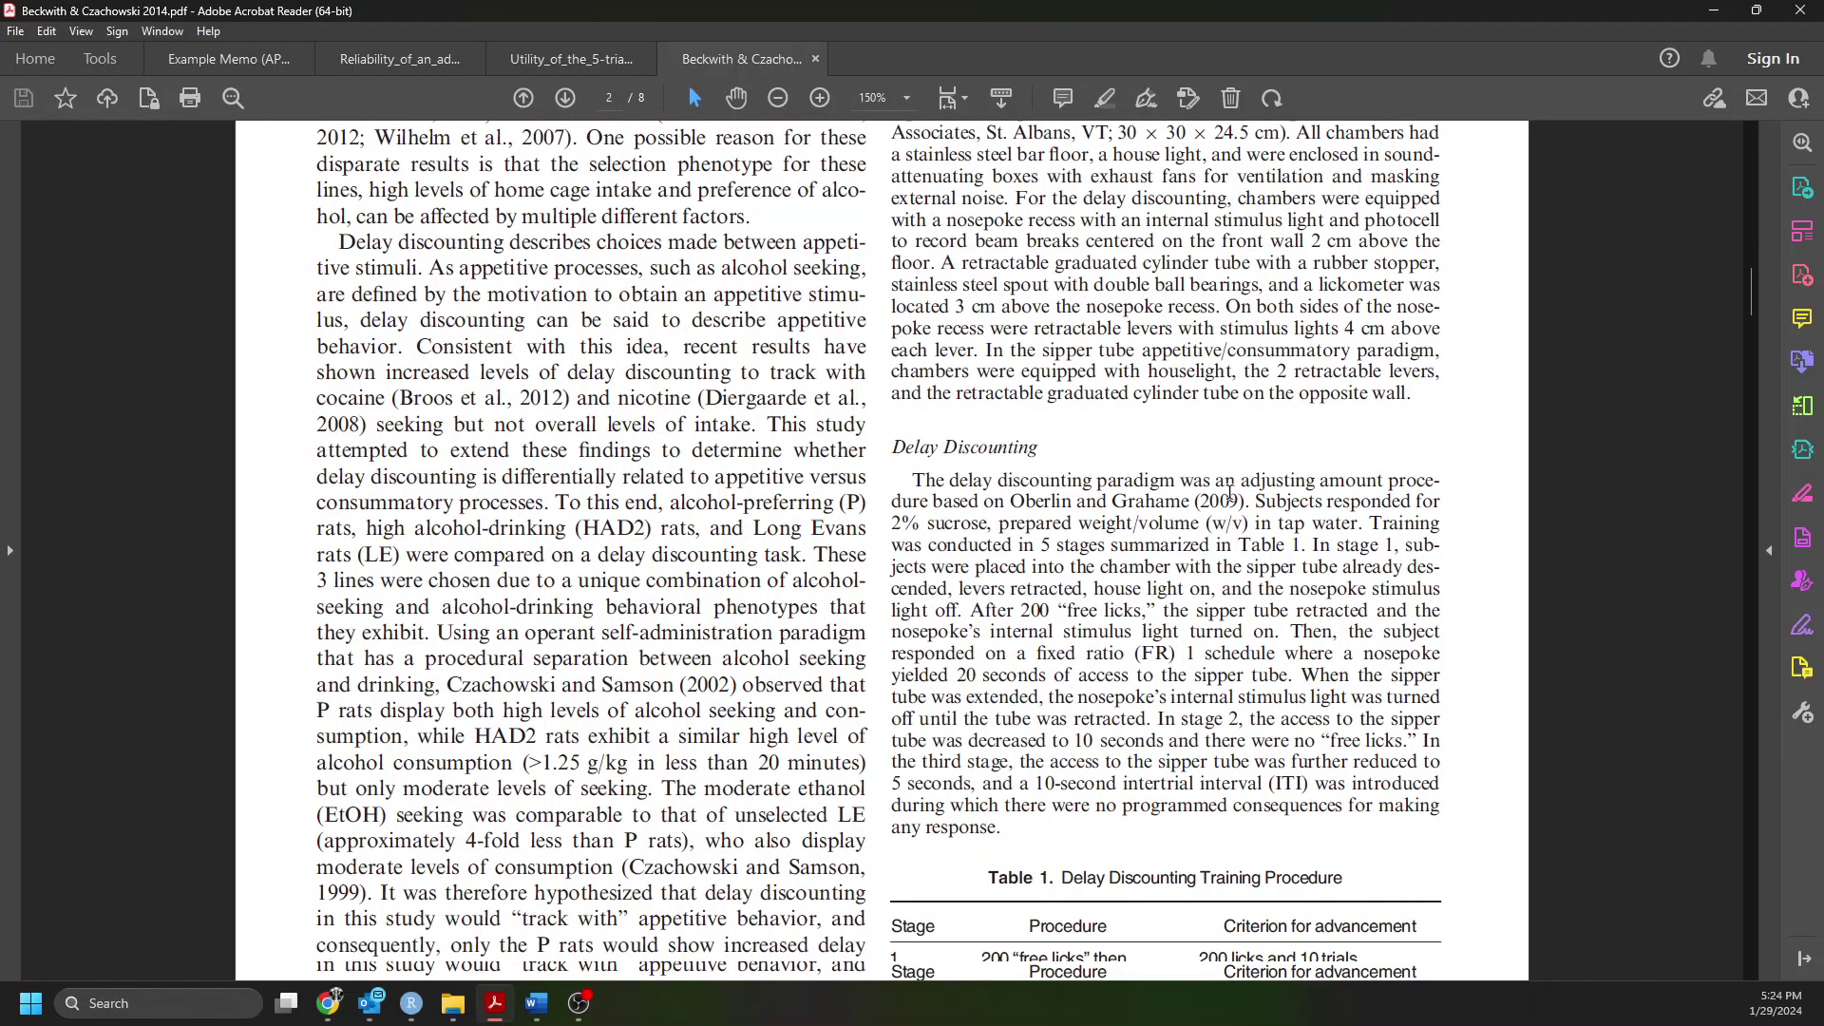
{"action": "scroll", "coordinate": [1229, 492], "scroll_direction": "down", "scroll_amount": 1}
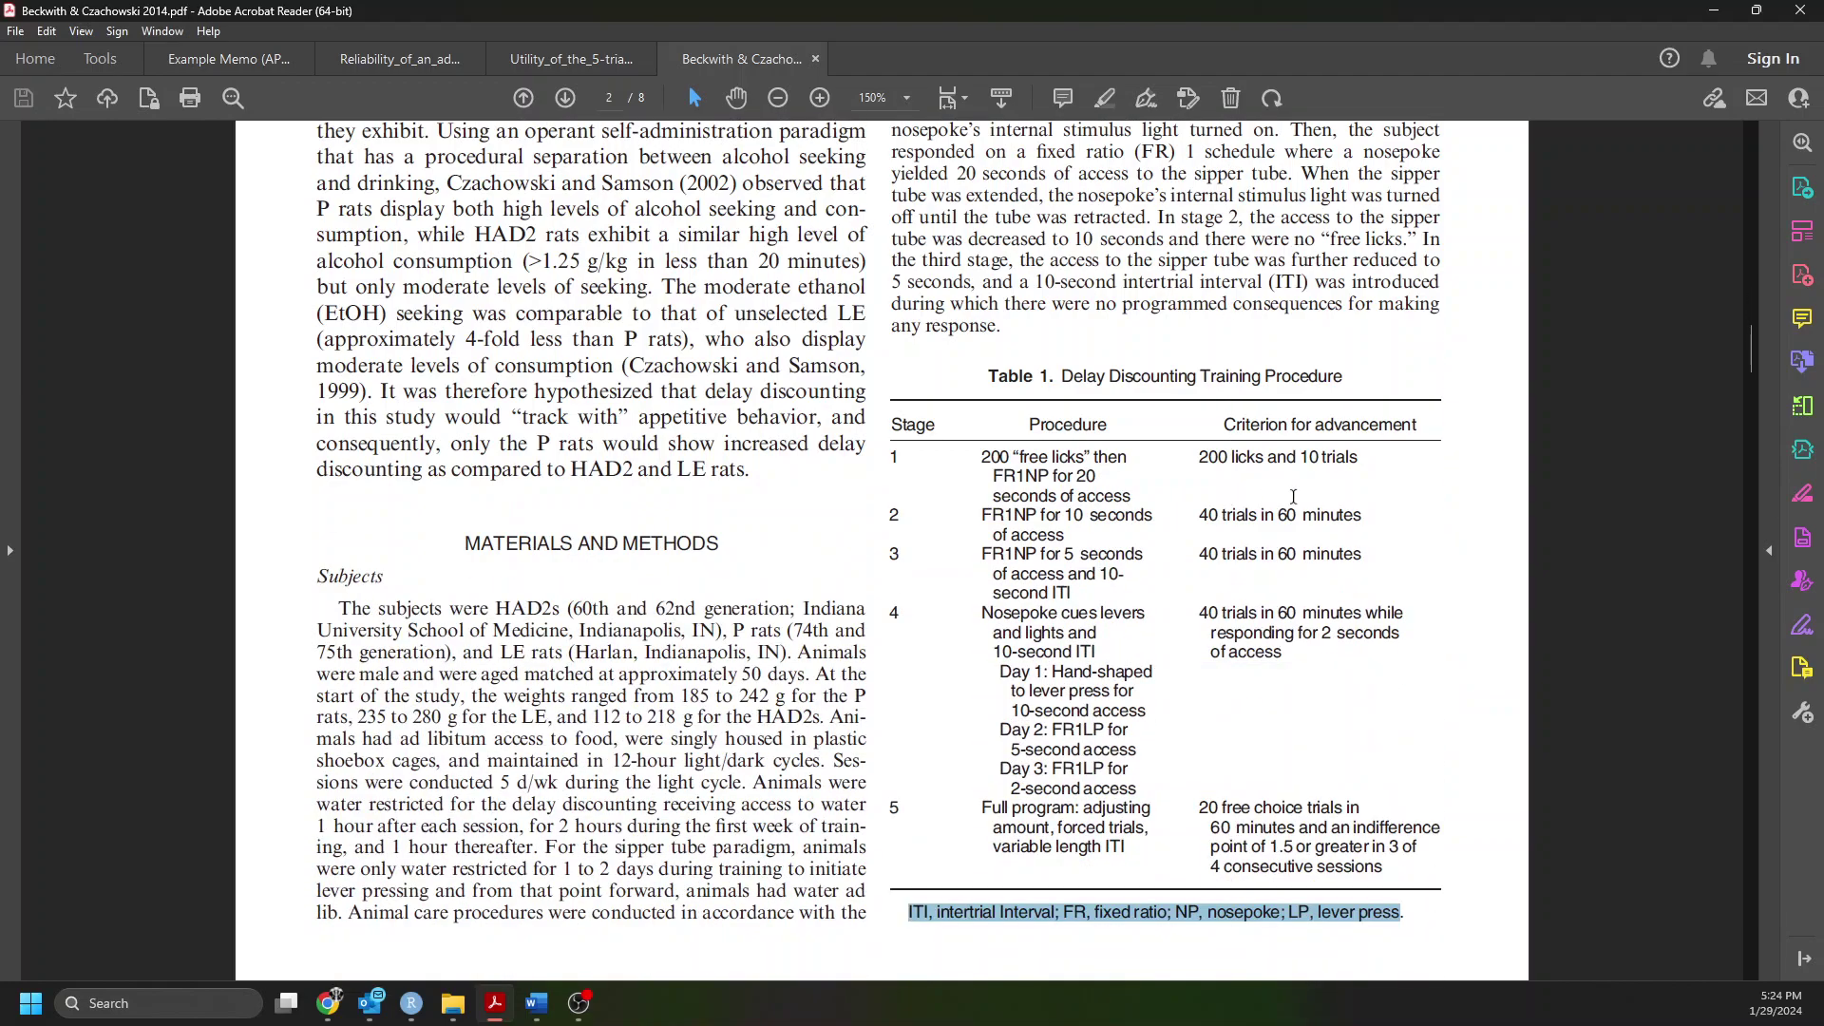
{"action": "left_click", "coordinate": [1420, 442]}
{"action": "scroll", "coordinate": [1472, 373], "scroll_direction": "down", "scroll_amount": 1}
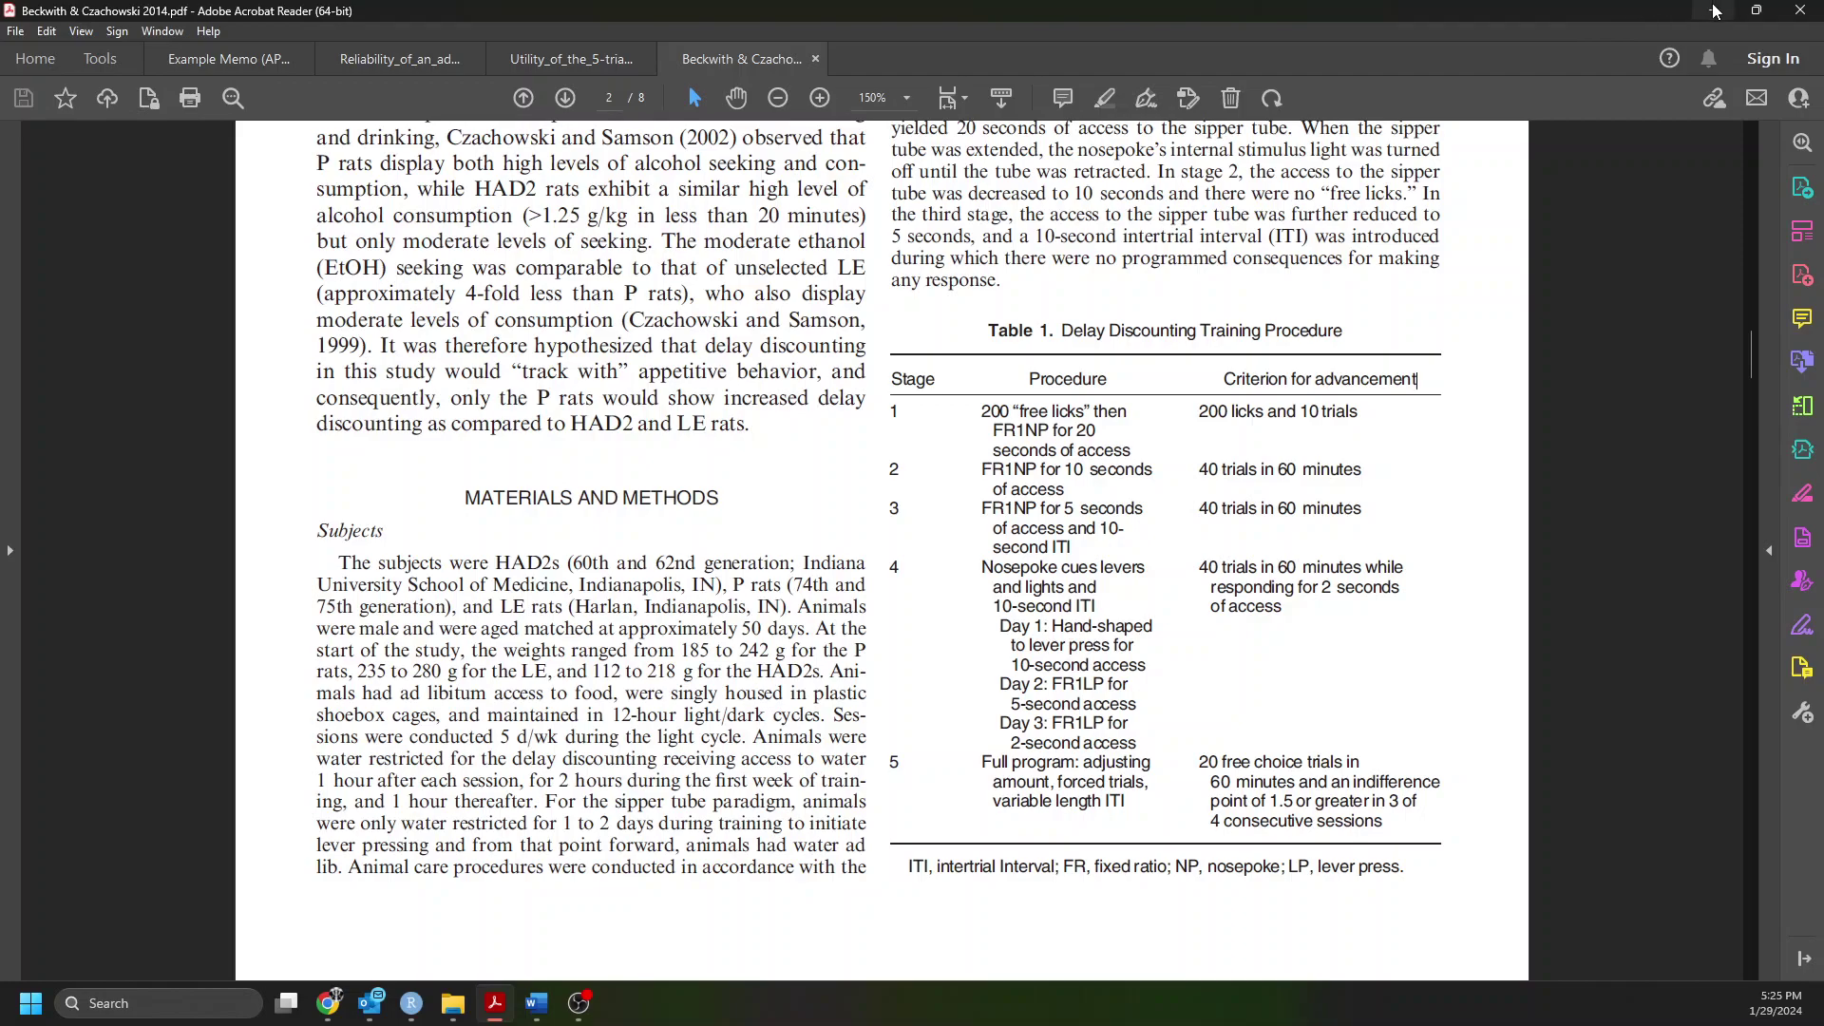
Return to the Word document and add two blank lines below Table 1's Note.
{"action": "left_click", "coordinate": [538, 1004]}
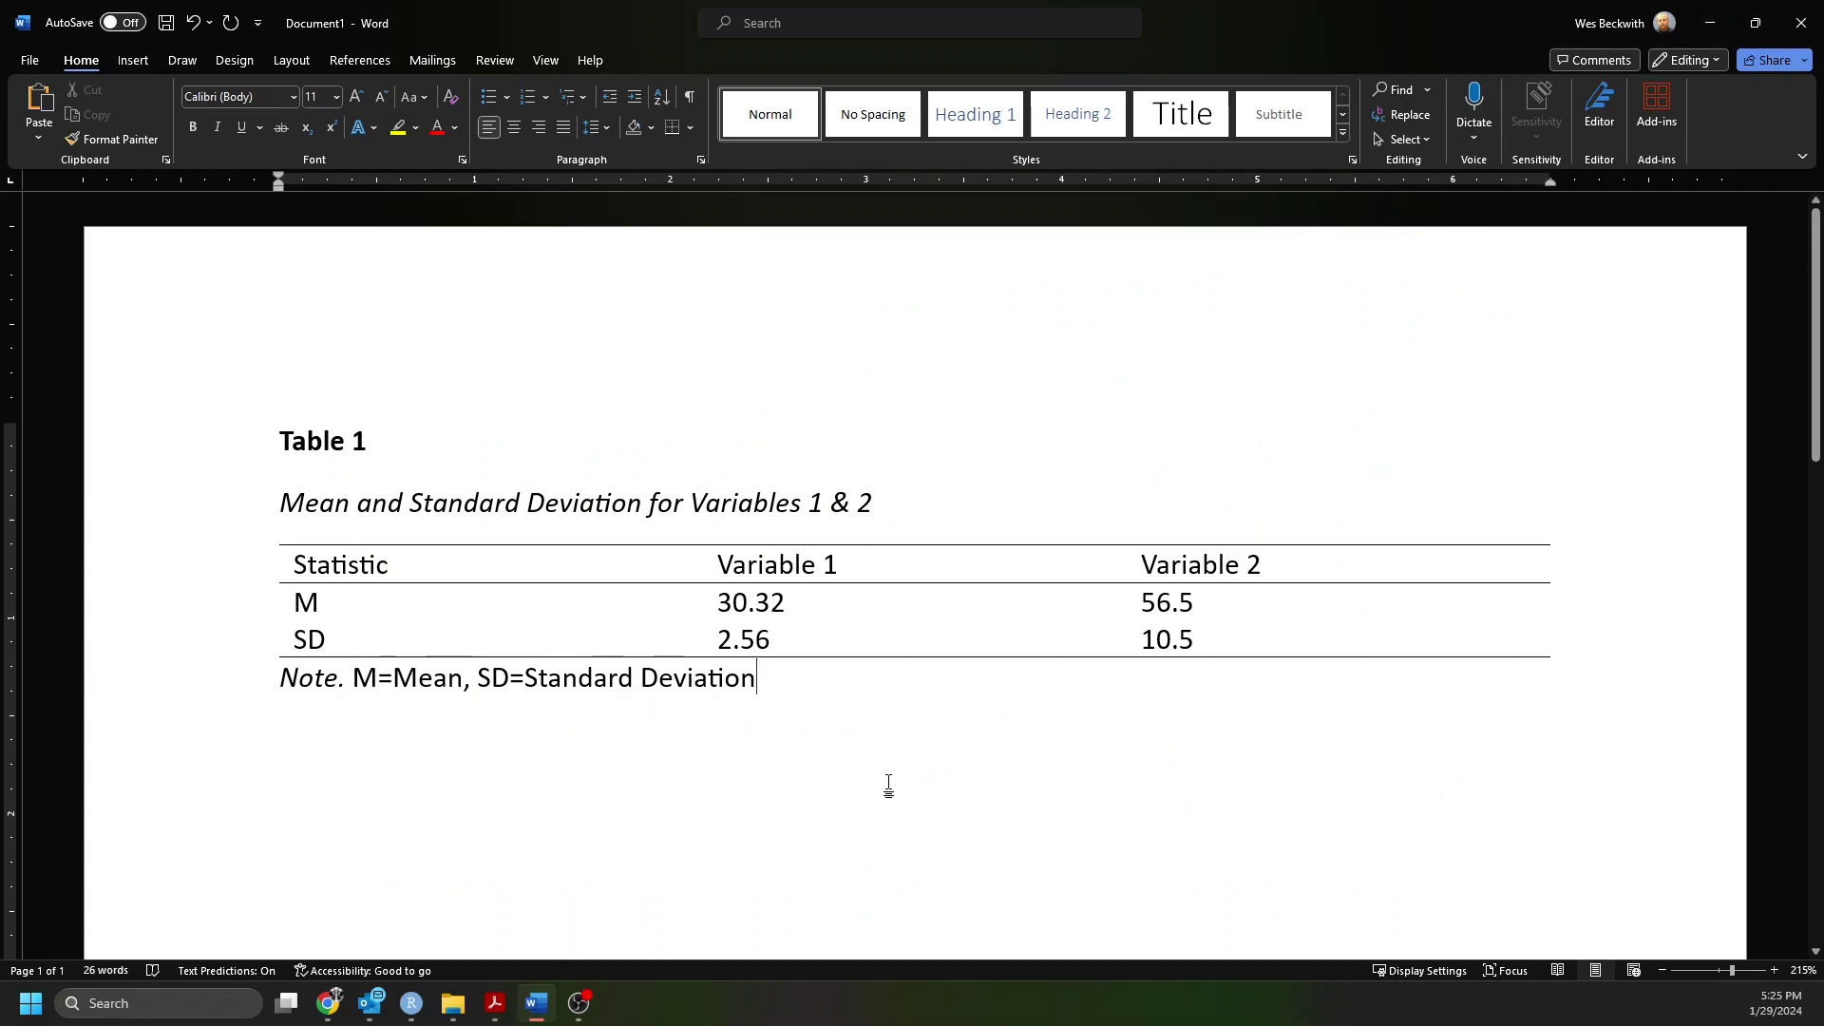
{"action": "key", "text": "Return"}
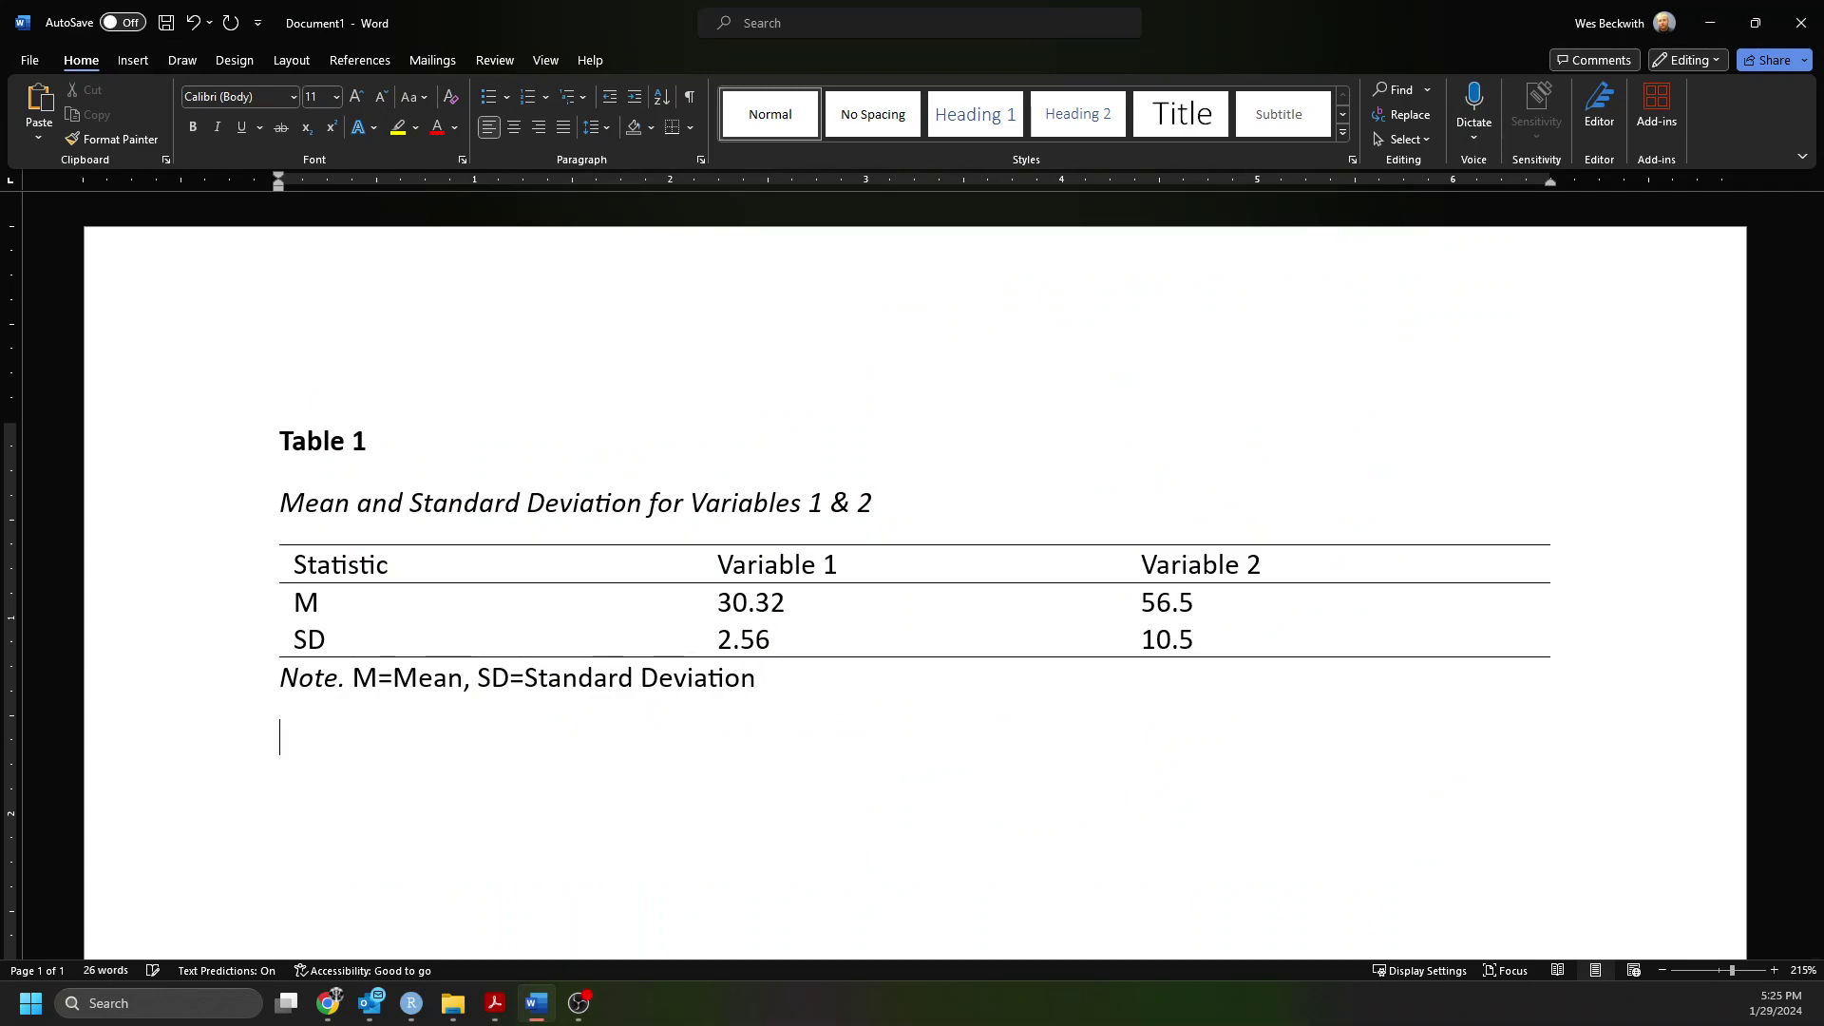
{"action": "key", "text": "Return"}
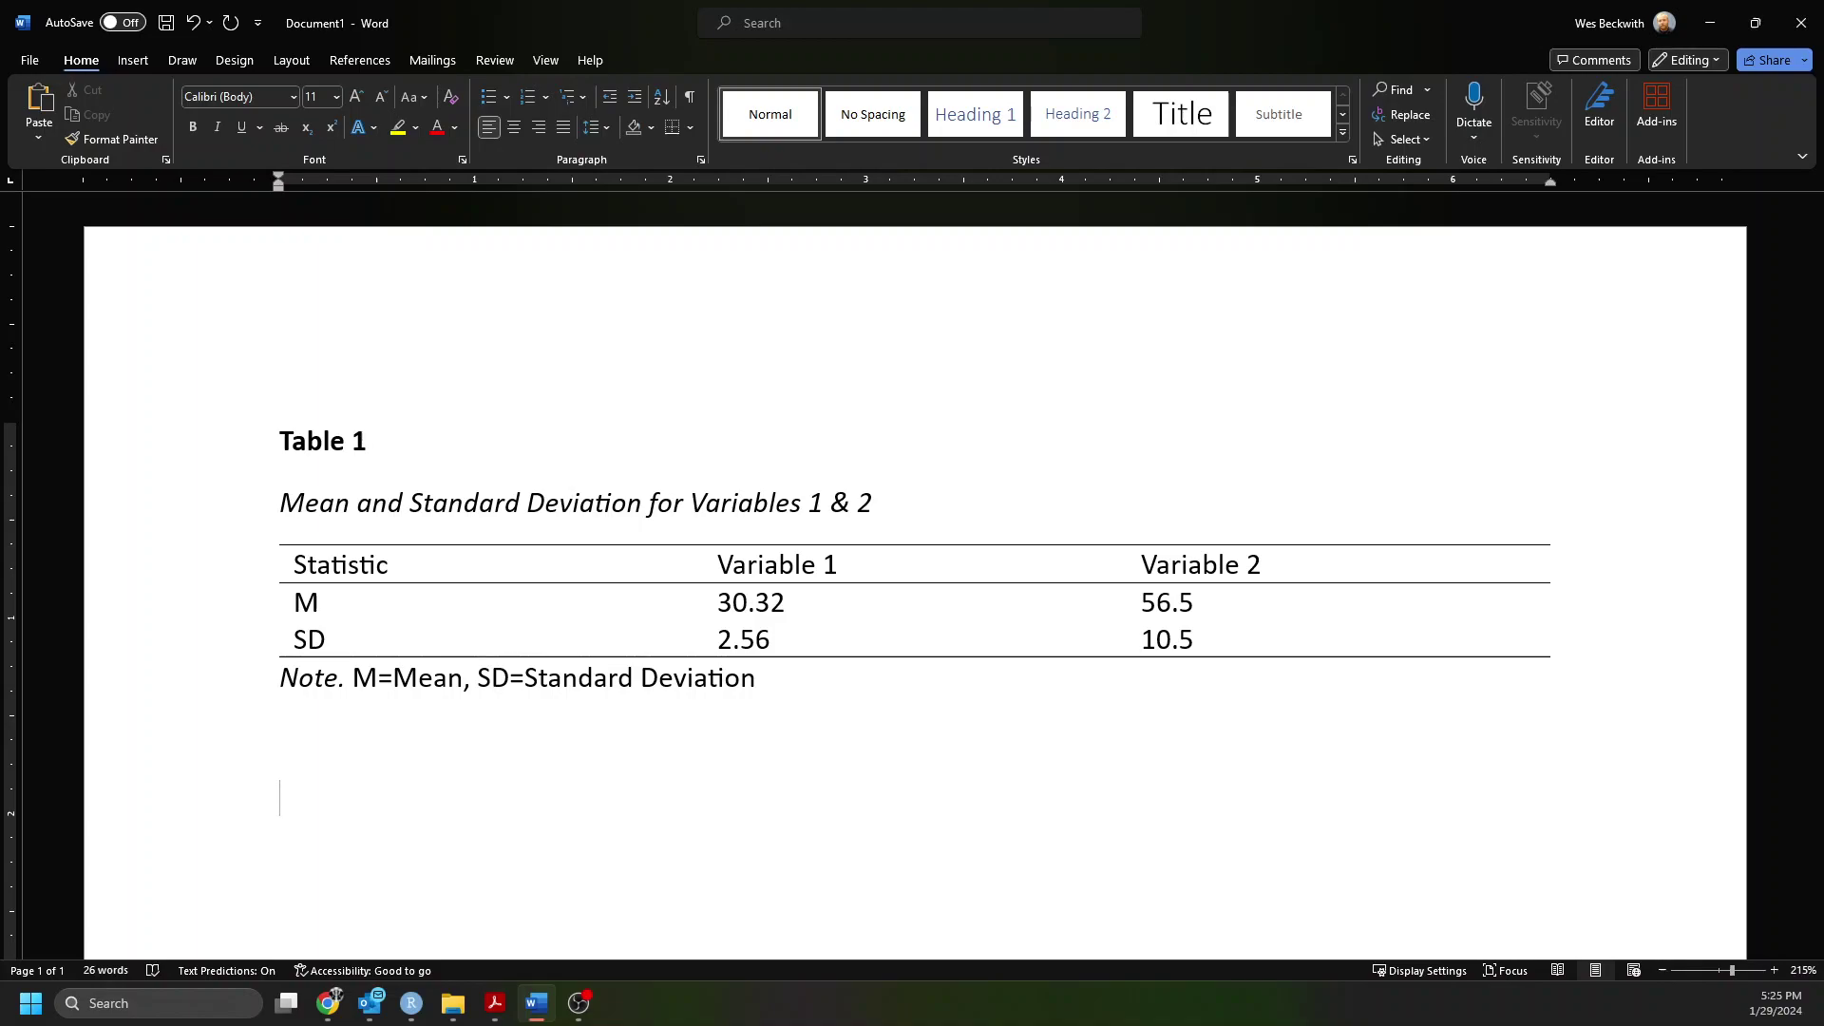
{"action": "scroll", "coordinate": [884, 765], "scroll_direction": "down", "scroll_amount": 1}
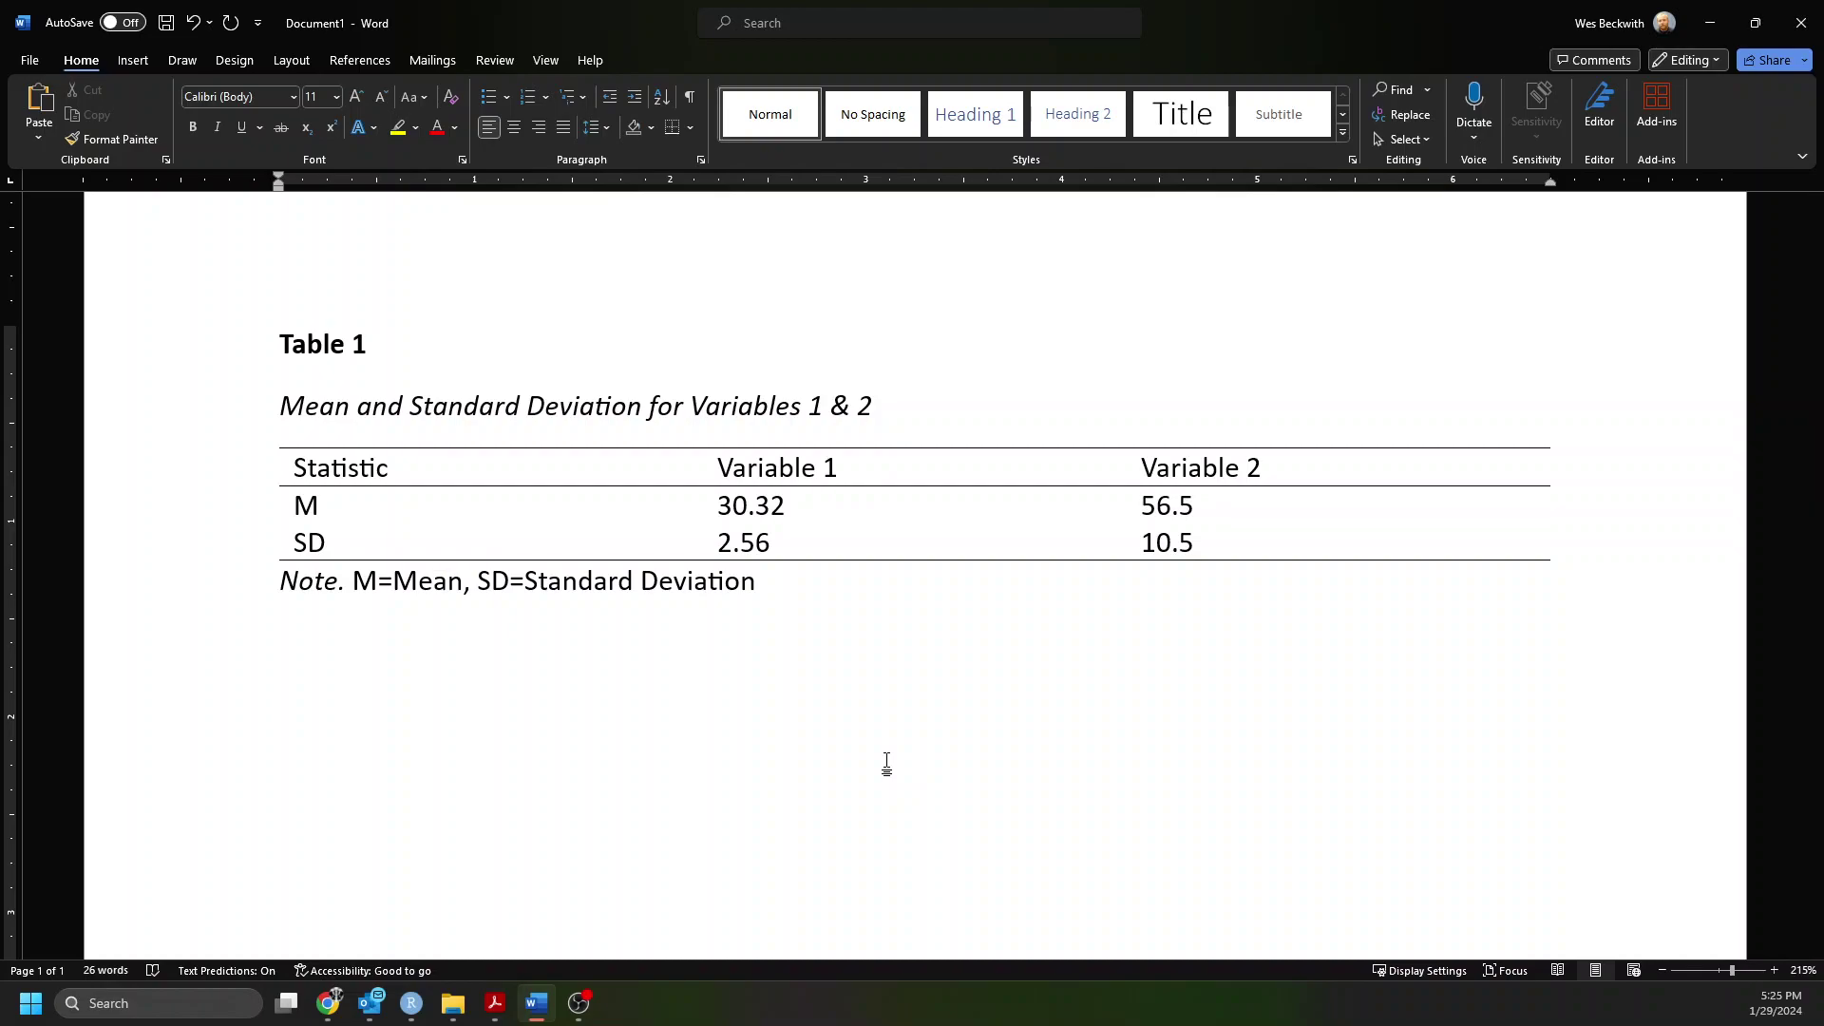
Type a bold 'Table 2' label and the italic title 'Mean and Standard Deviation for Variables 3 & 4'.
{"action": "left_click", "coordinate": [194, 128]}
{"action": "type", "text": "Table 2"}
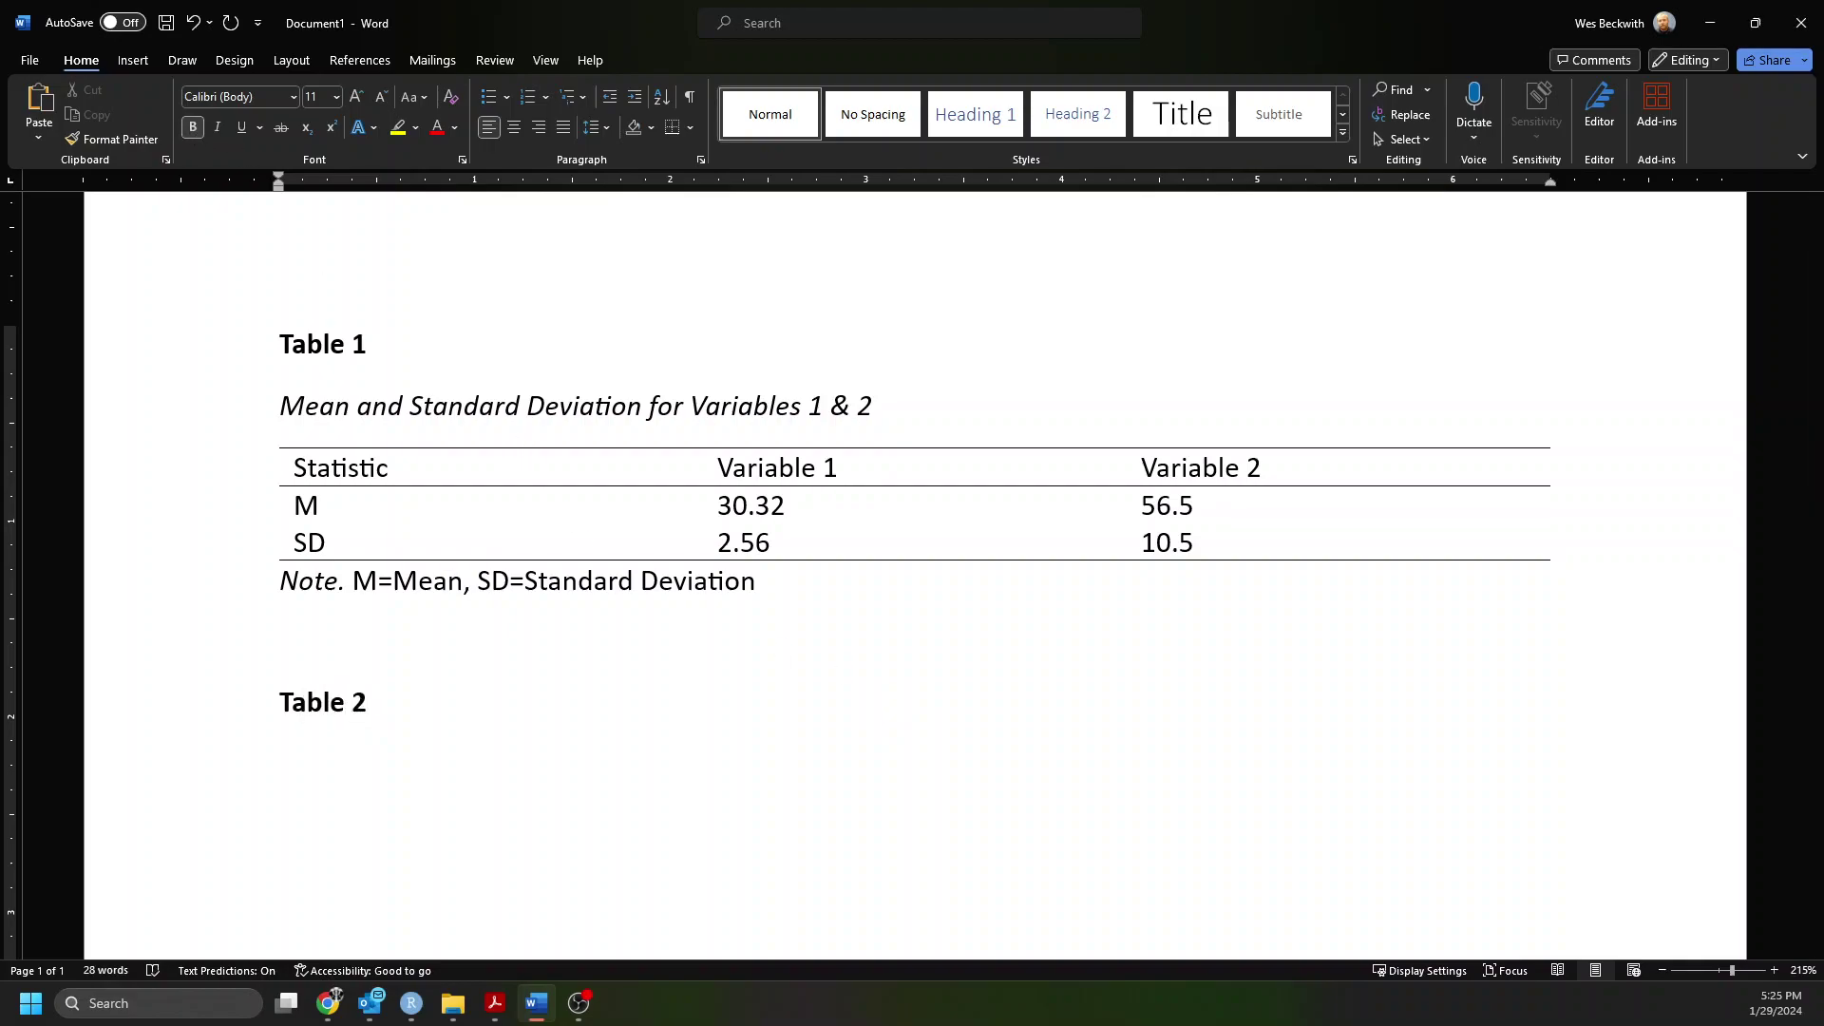
{"action": "key", "text": "Return"}
{"action": "type", "text": "MEan and"}
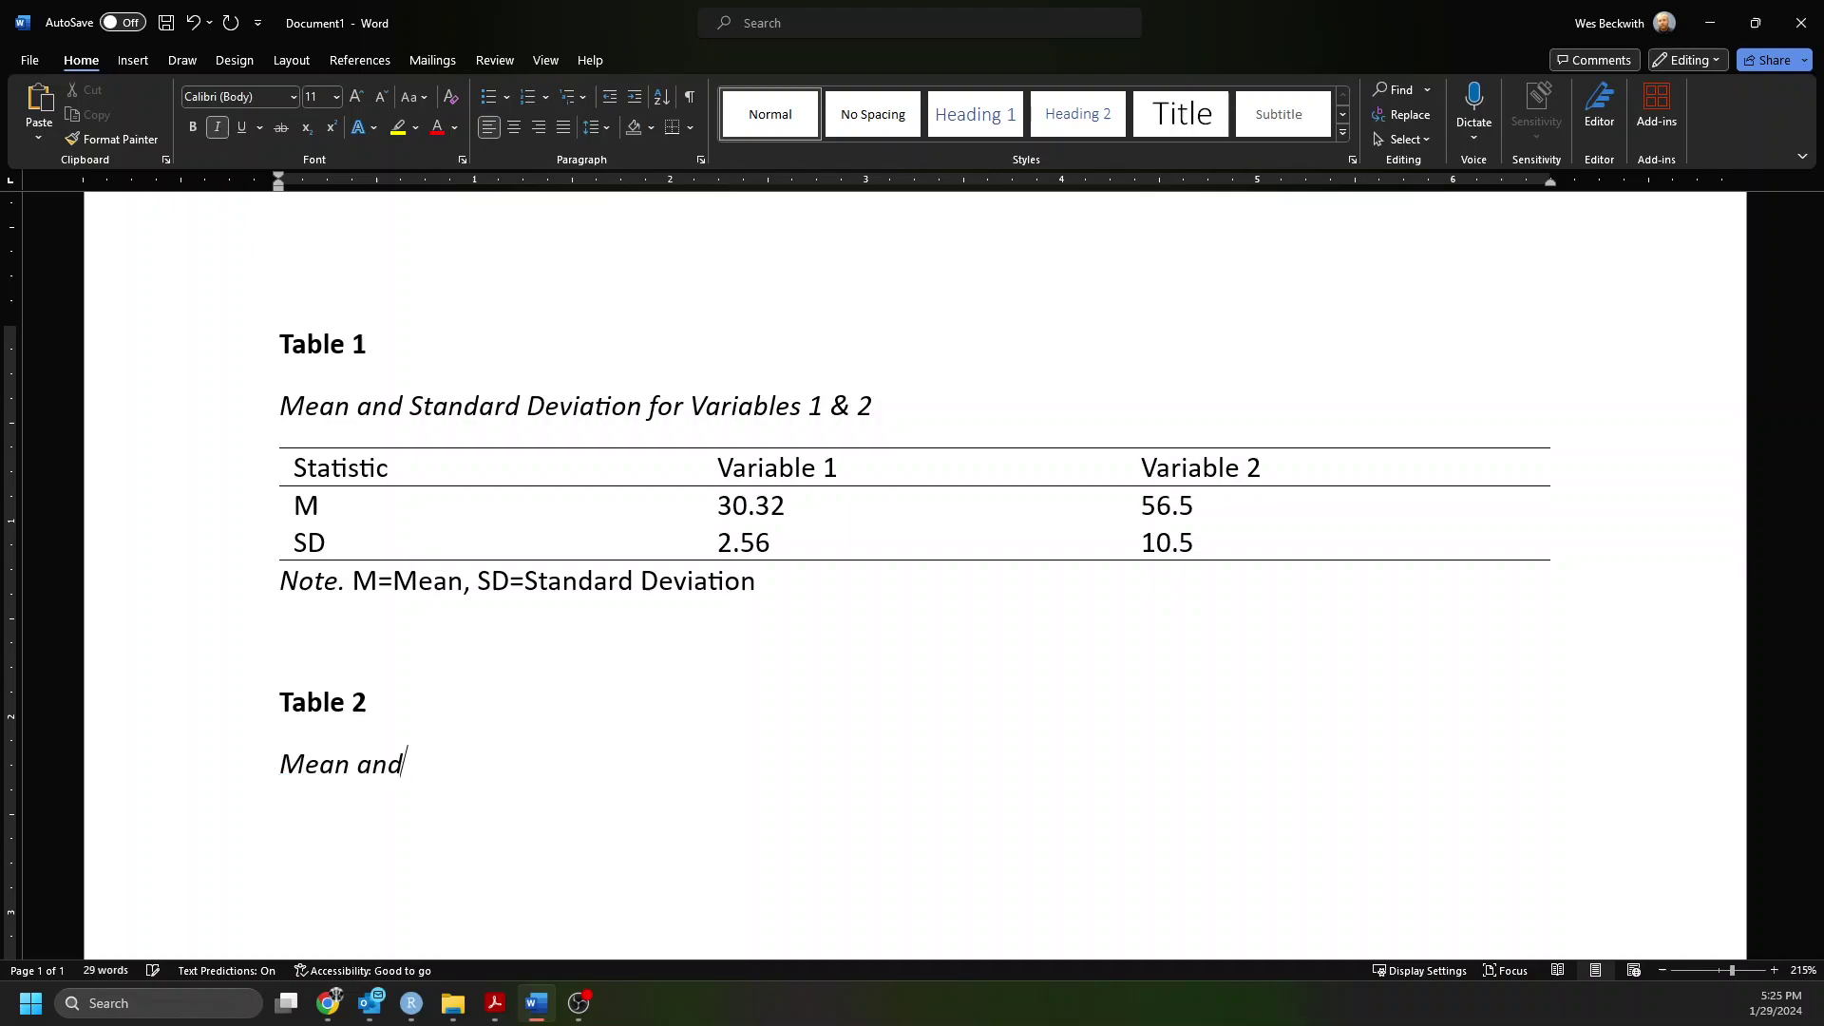
{"action": "type", "text": " Standard Dev"}
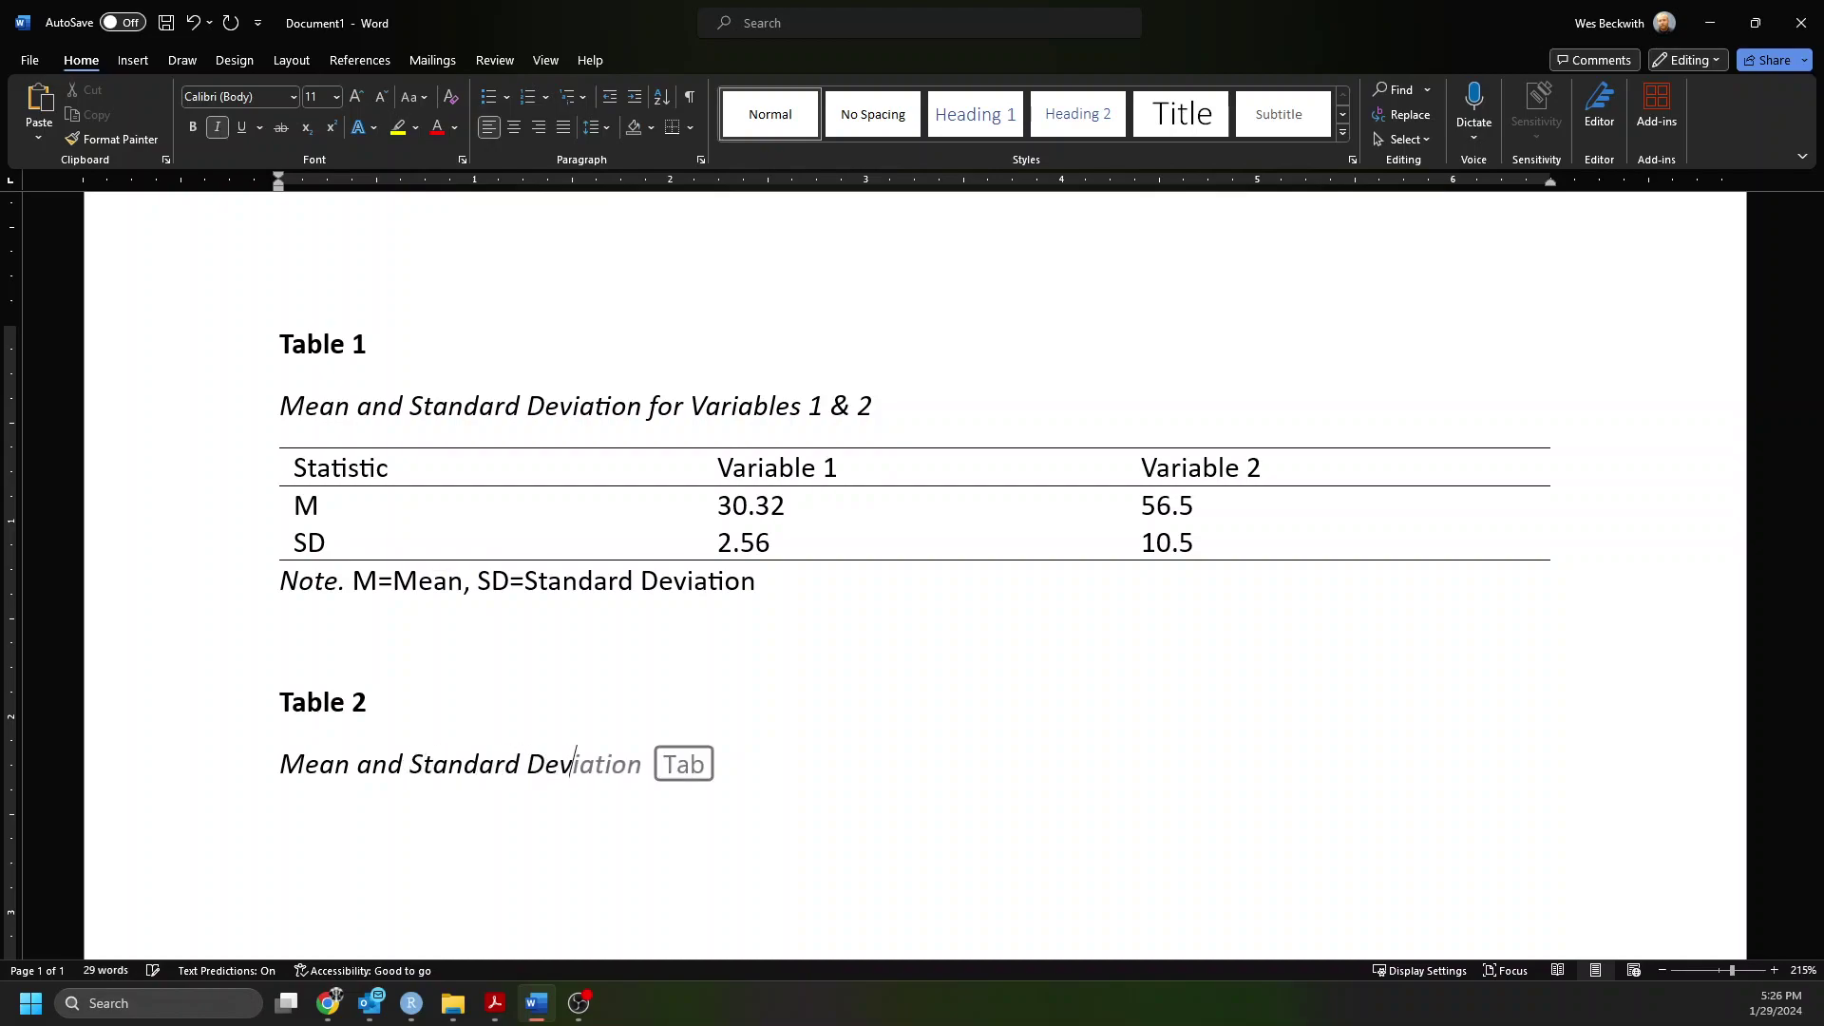
{"action": "type", "text": "iation for Variables "}
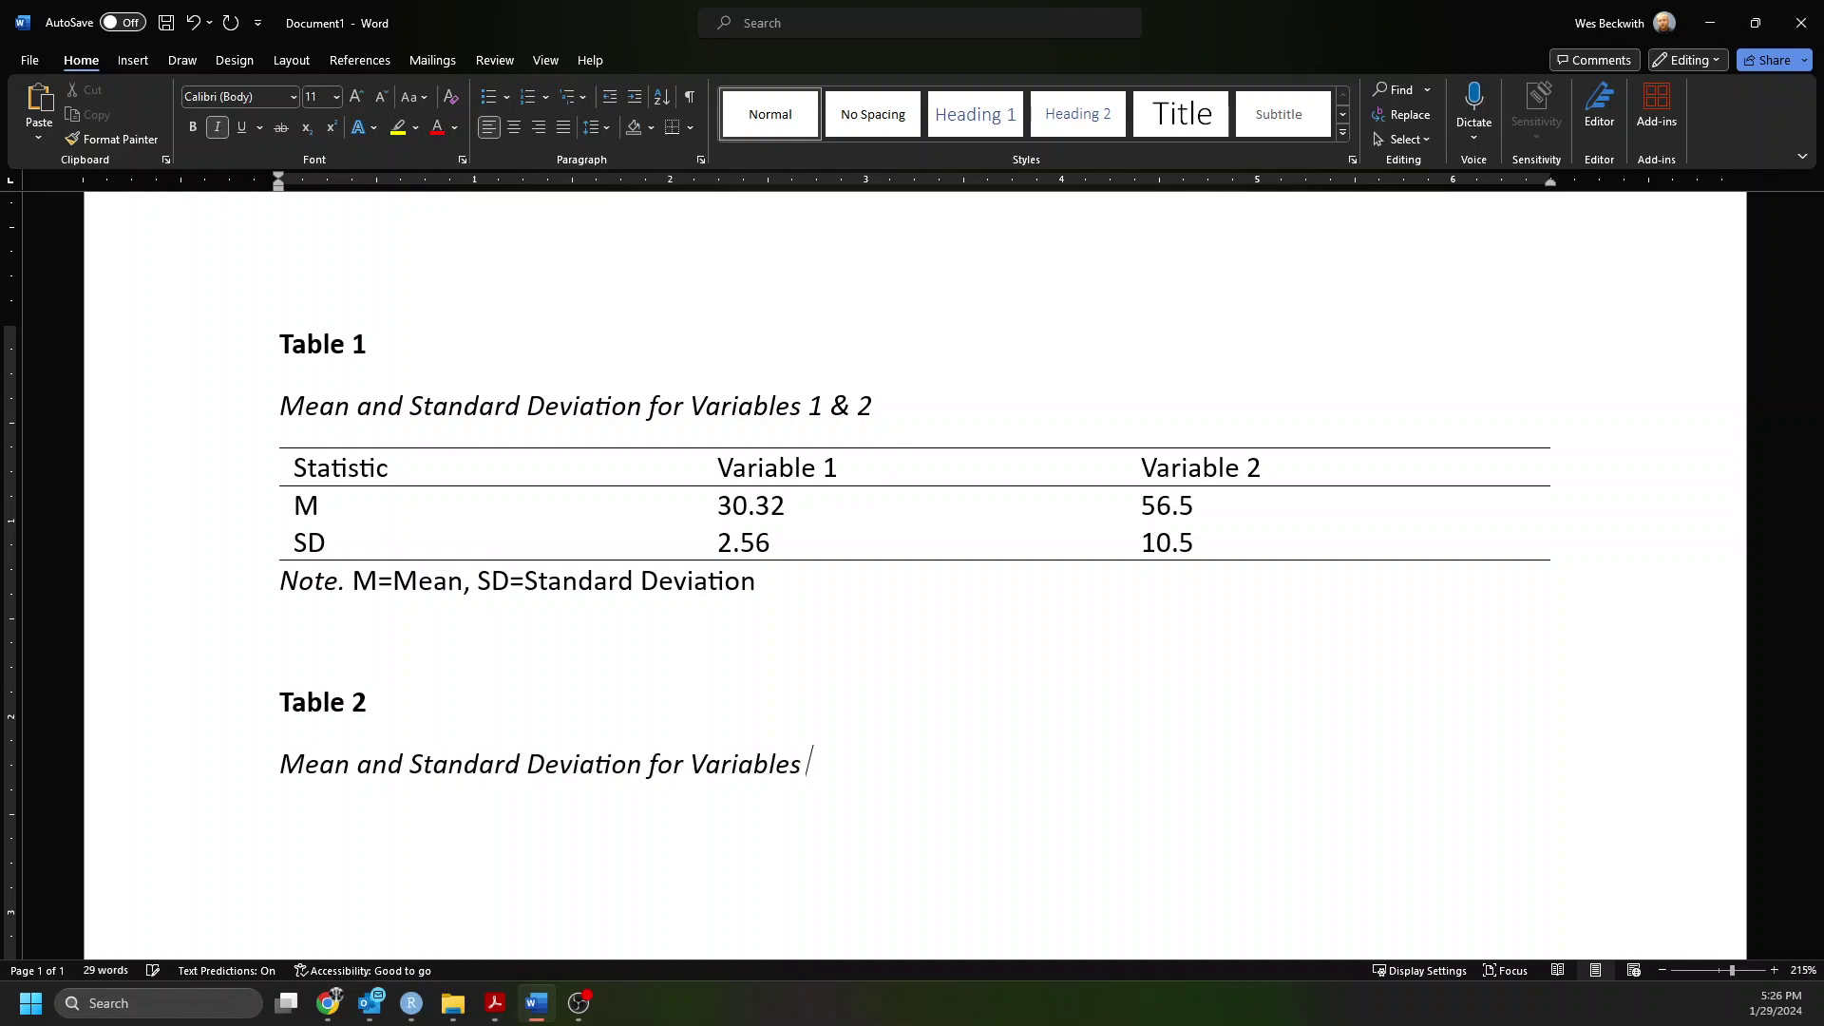
{"action": "type", "text": "3 & 4"}
{"action": "key", "text": "Return"}
Insert a 3×3 table from Insert > Table beneath the Table 2 title.
{"action": "left_click", "coordinate": [135, 71]}
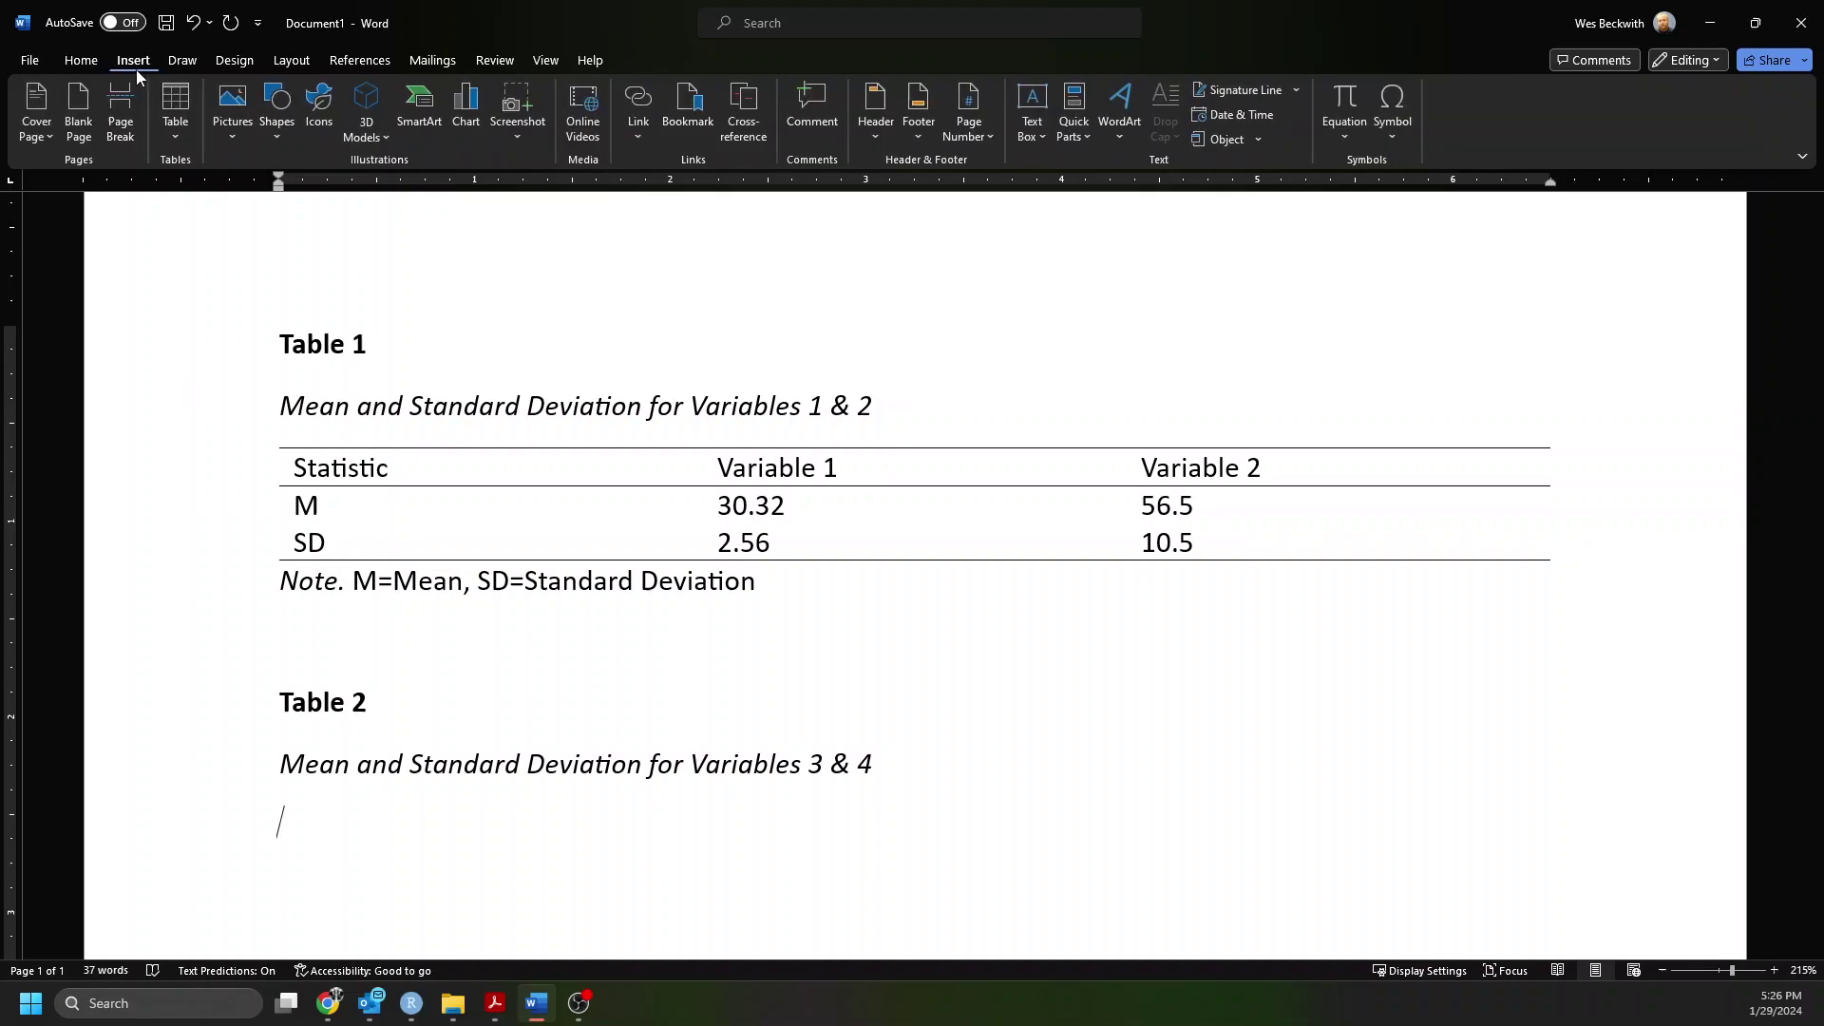
{"action": "left_click", "coordinate": [180, 133]}
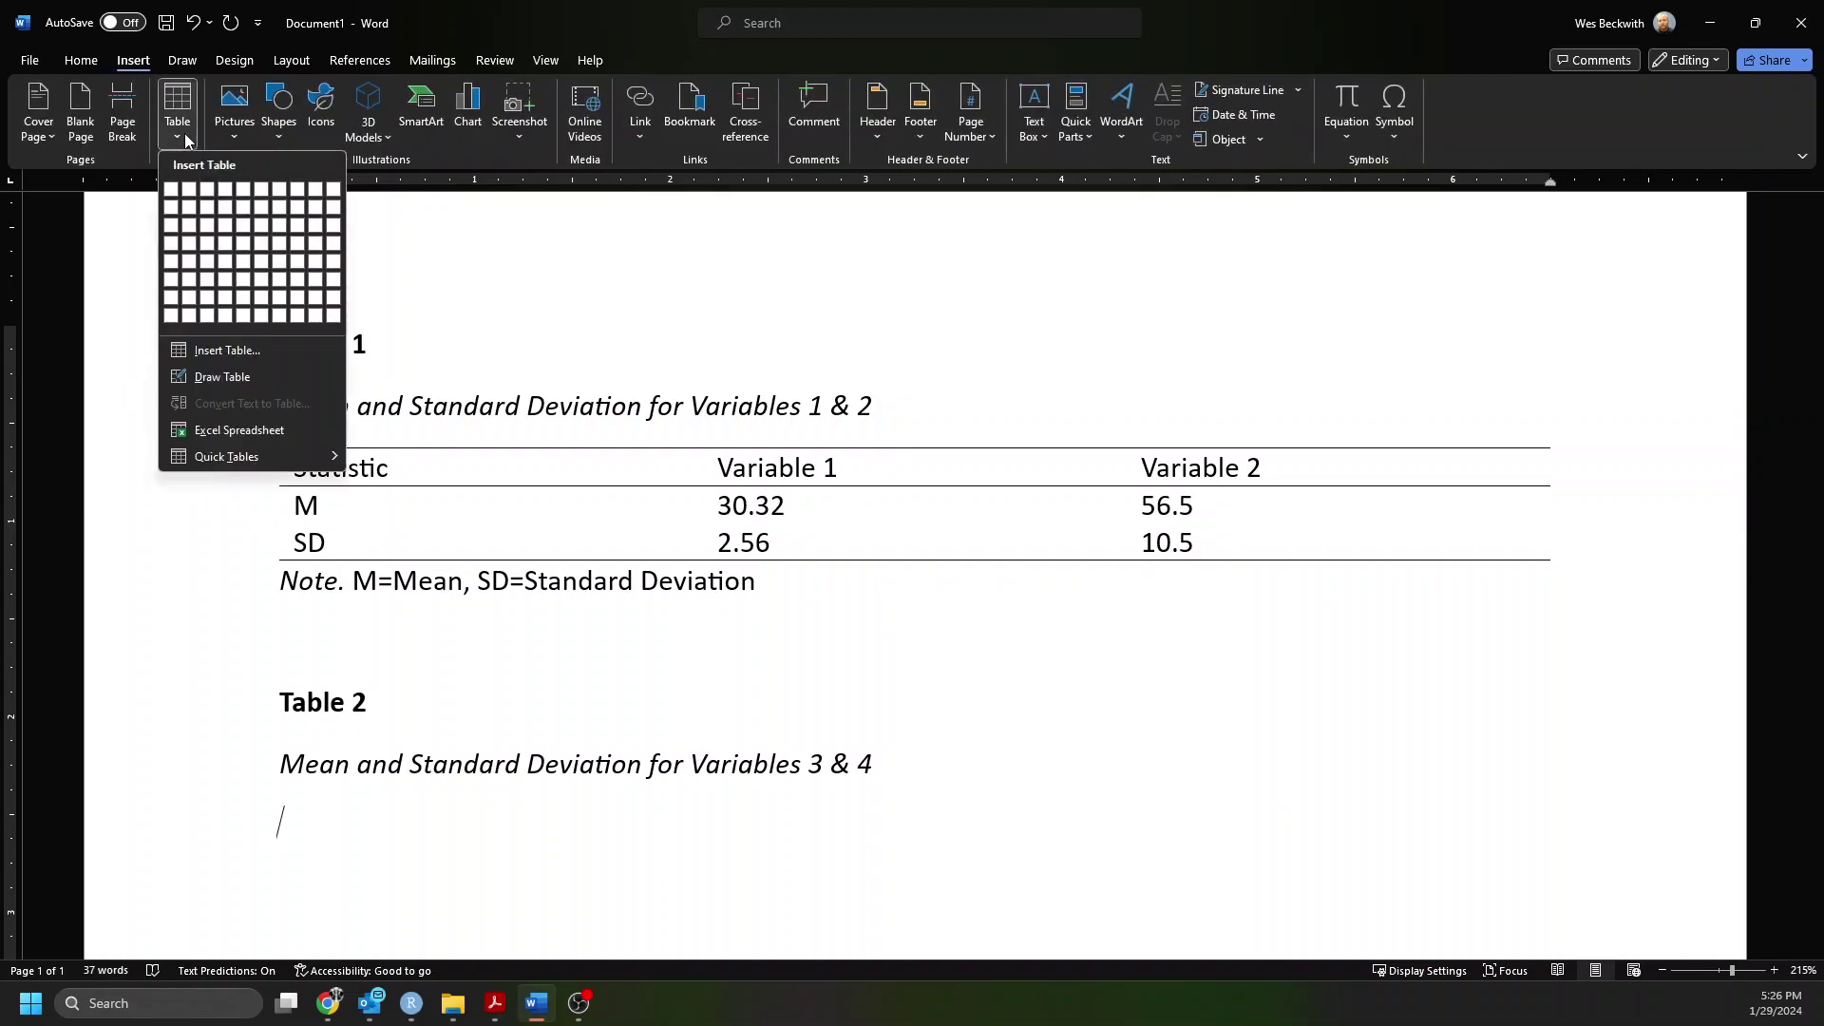
{"action": "left_click", "coordinate": [207, 231]}
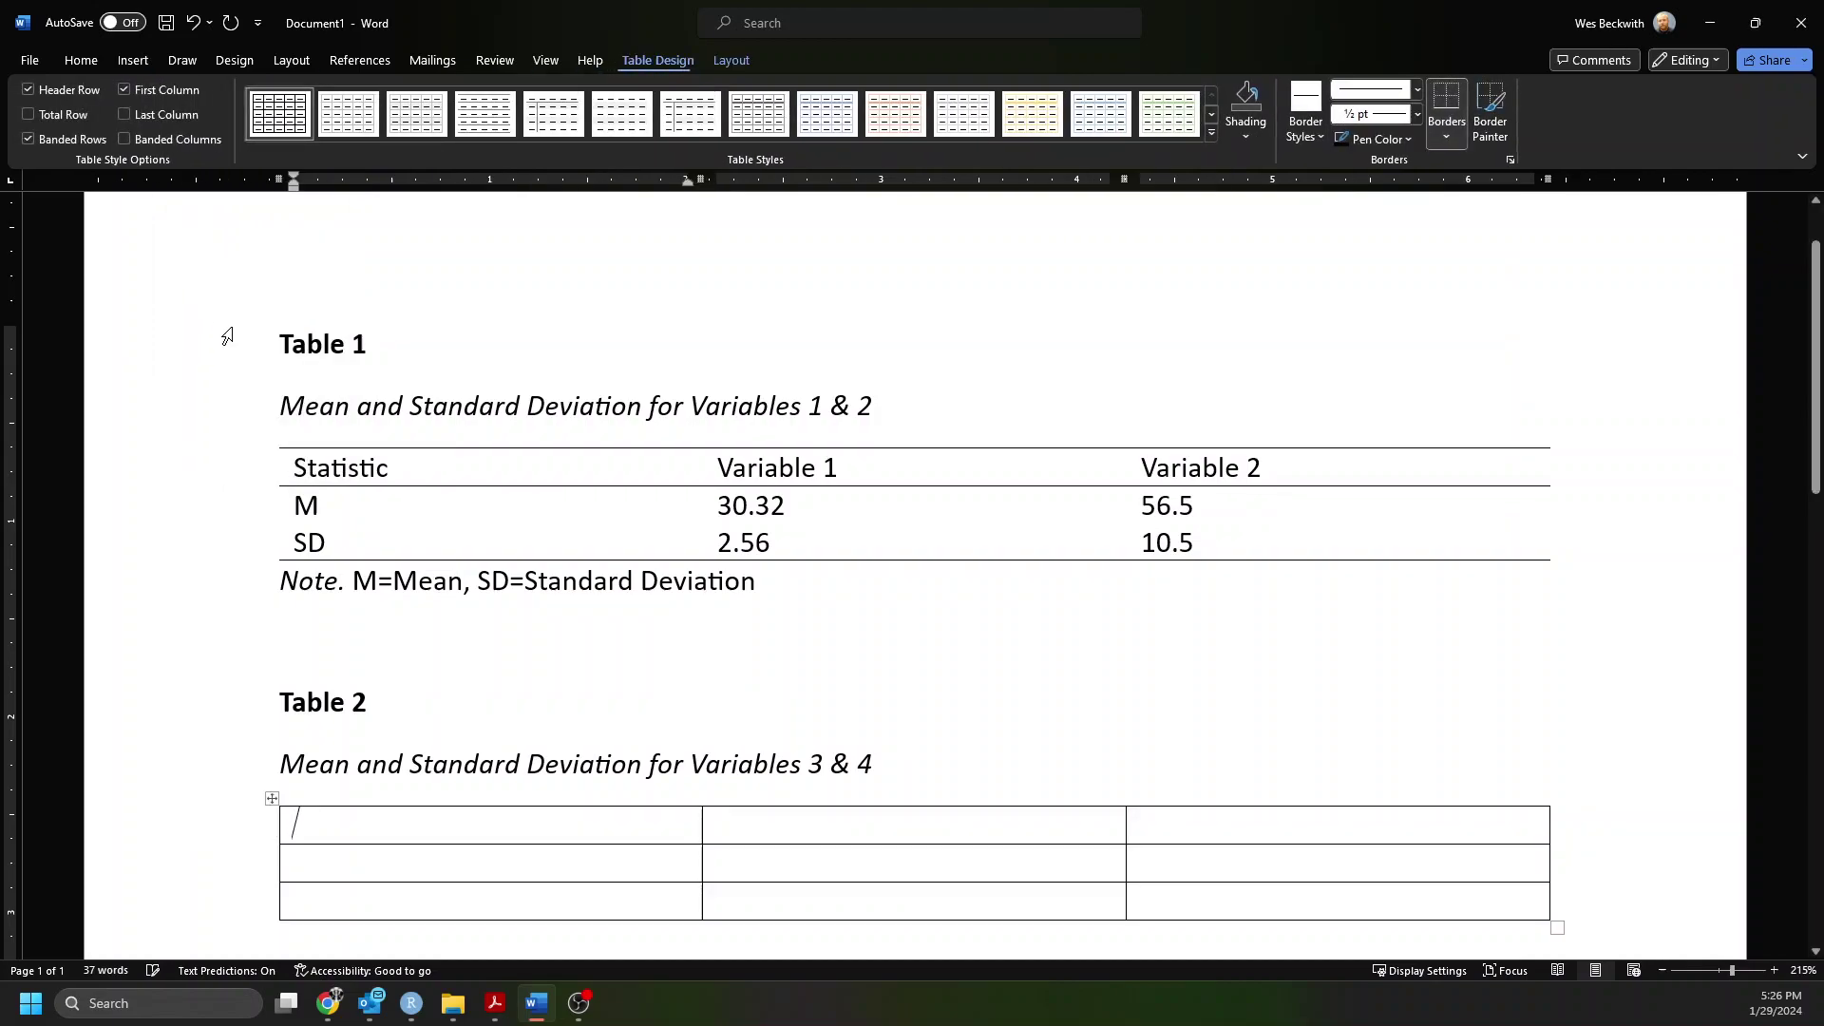
Type the 'Statistics' header and remove italics from the Table 2 text.
{"action": "scroll", "coordinate": [430, 525], "scroll_direction": "down", "scroll_amount": 3}
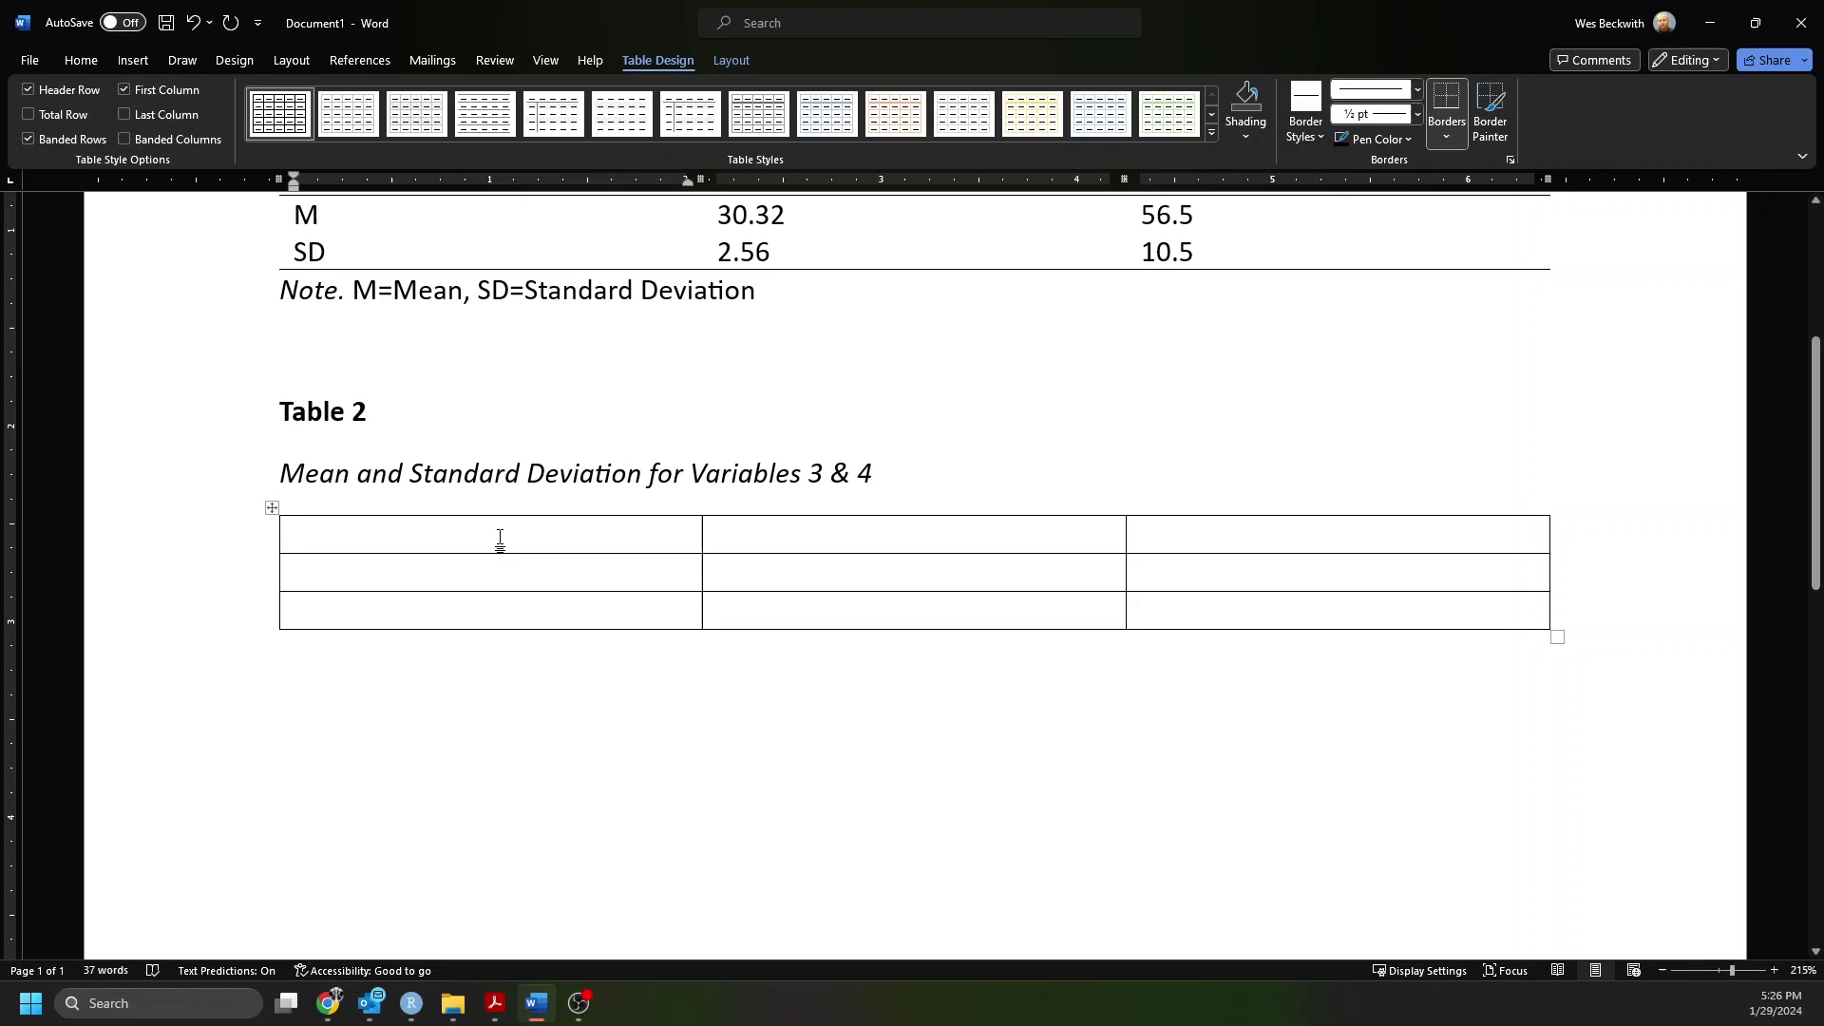
{"action": "type", "text": "Statistics"}
{"action": "left_click_drag", "start_coordinate": [296, 535], "coordinate": [1241, 589]}
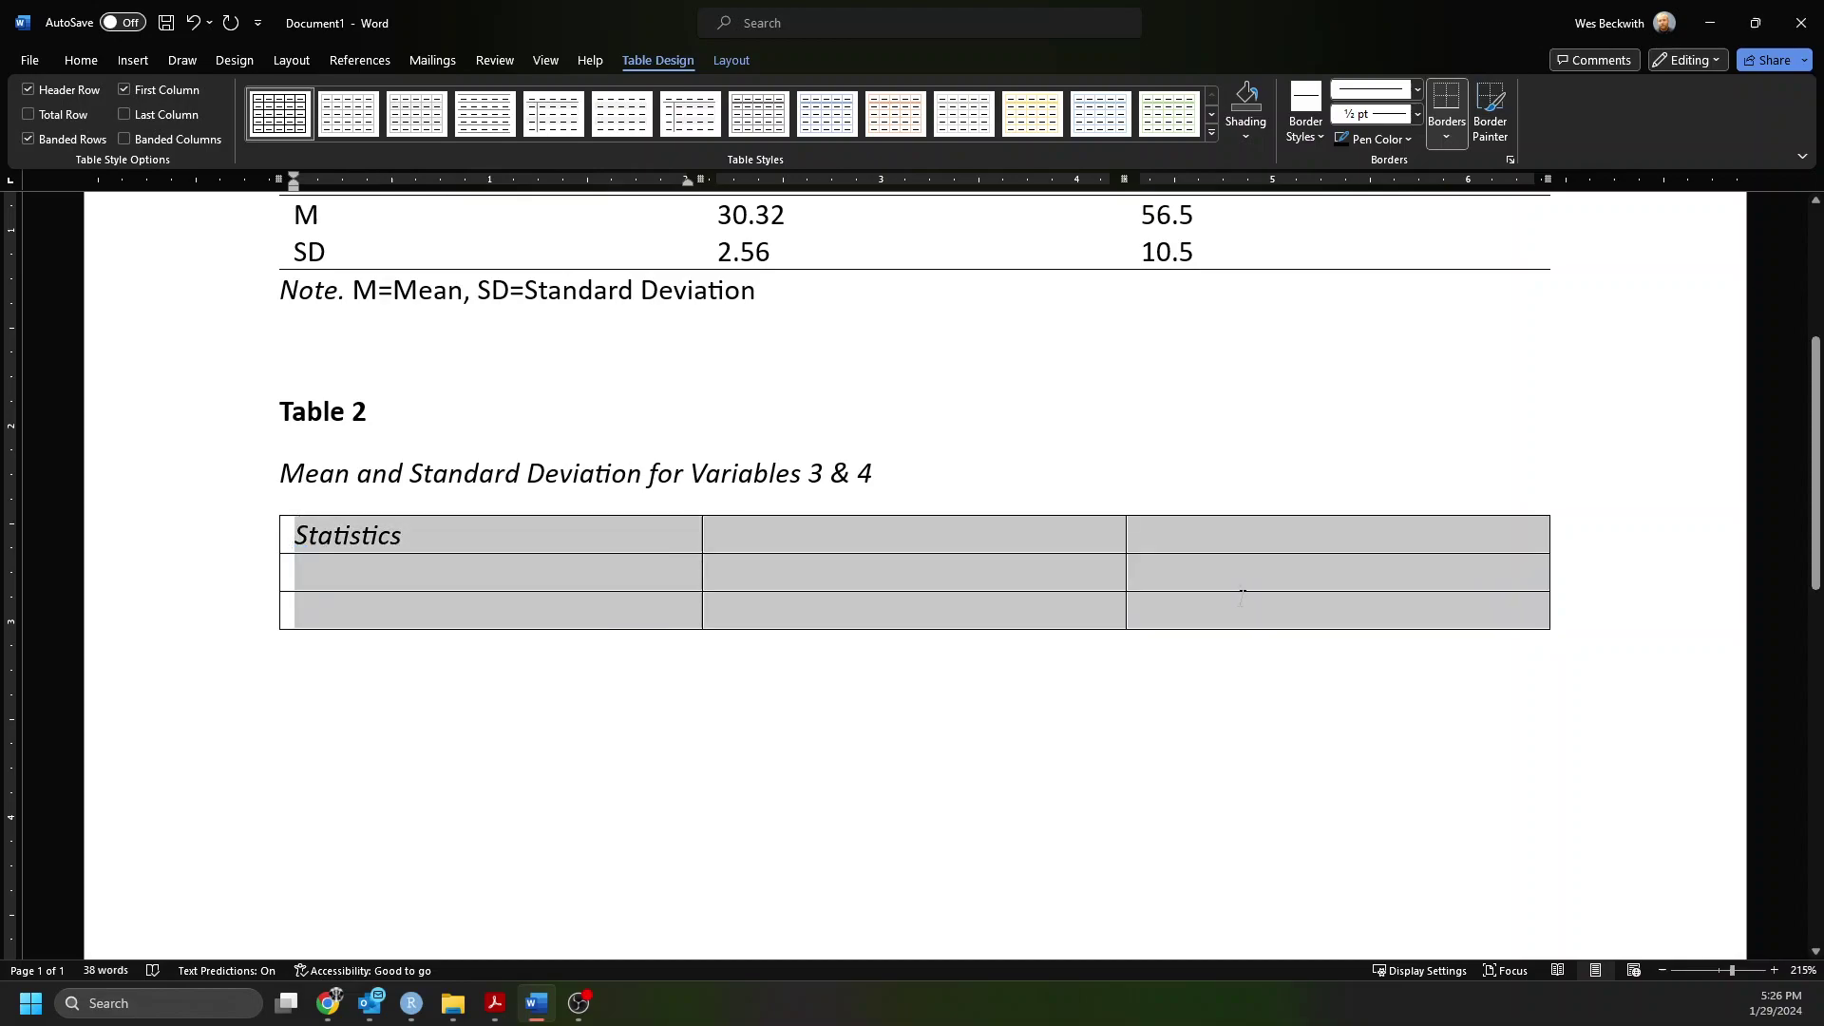
{"action": "left_click", "coordinate": [80, 60]}
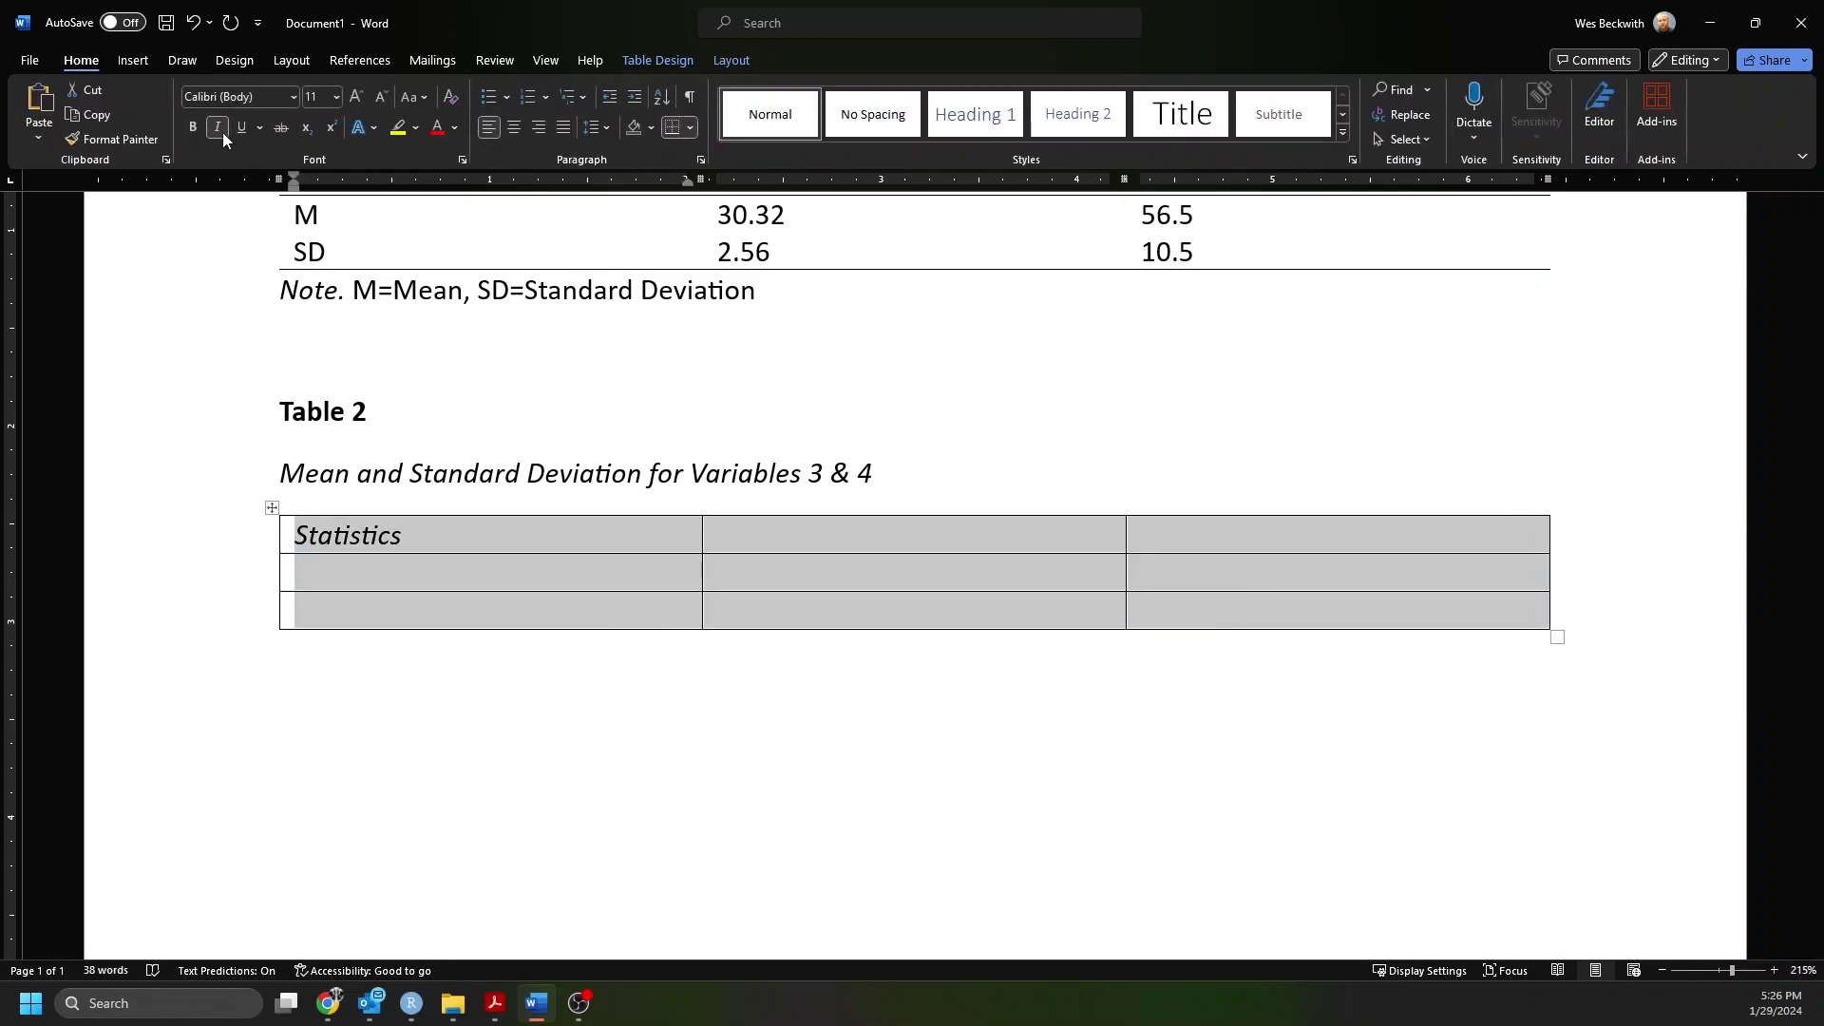
{"action": "left_click", "coordinate": [220, 132]}
{"action": "left_click", "coordinate": [450, 544]}
Add row labels M and SD and headers 'Variable 3' (spelling corrected) and 'Variable 4'.
{"action": "left_click", "coordinate": [420, 571]}
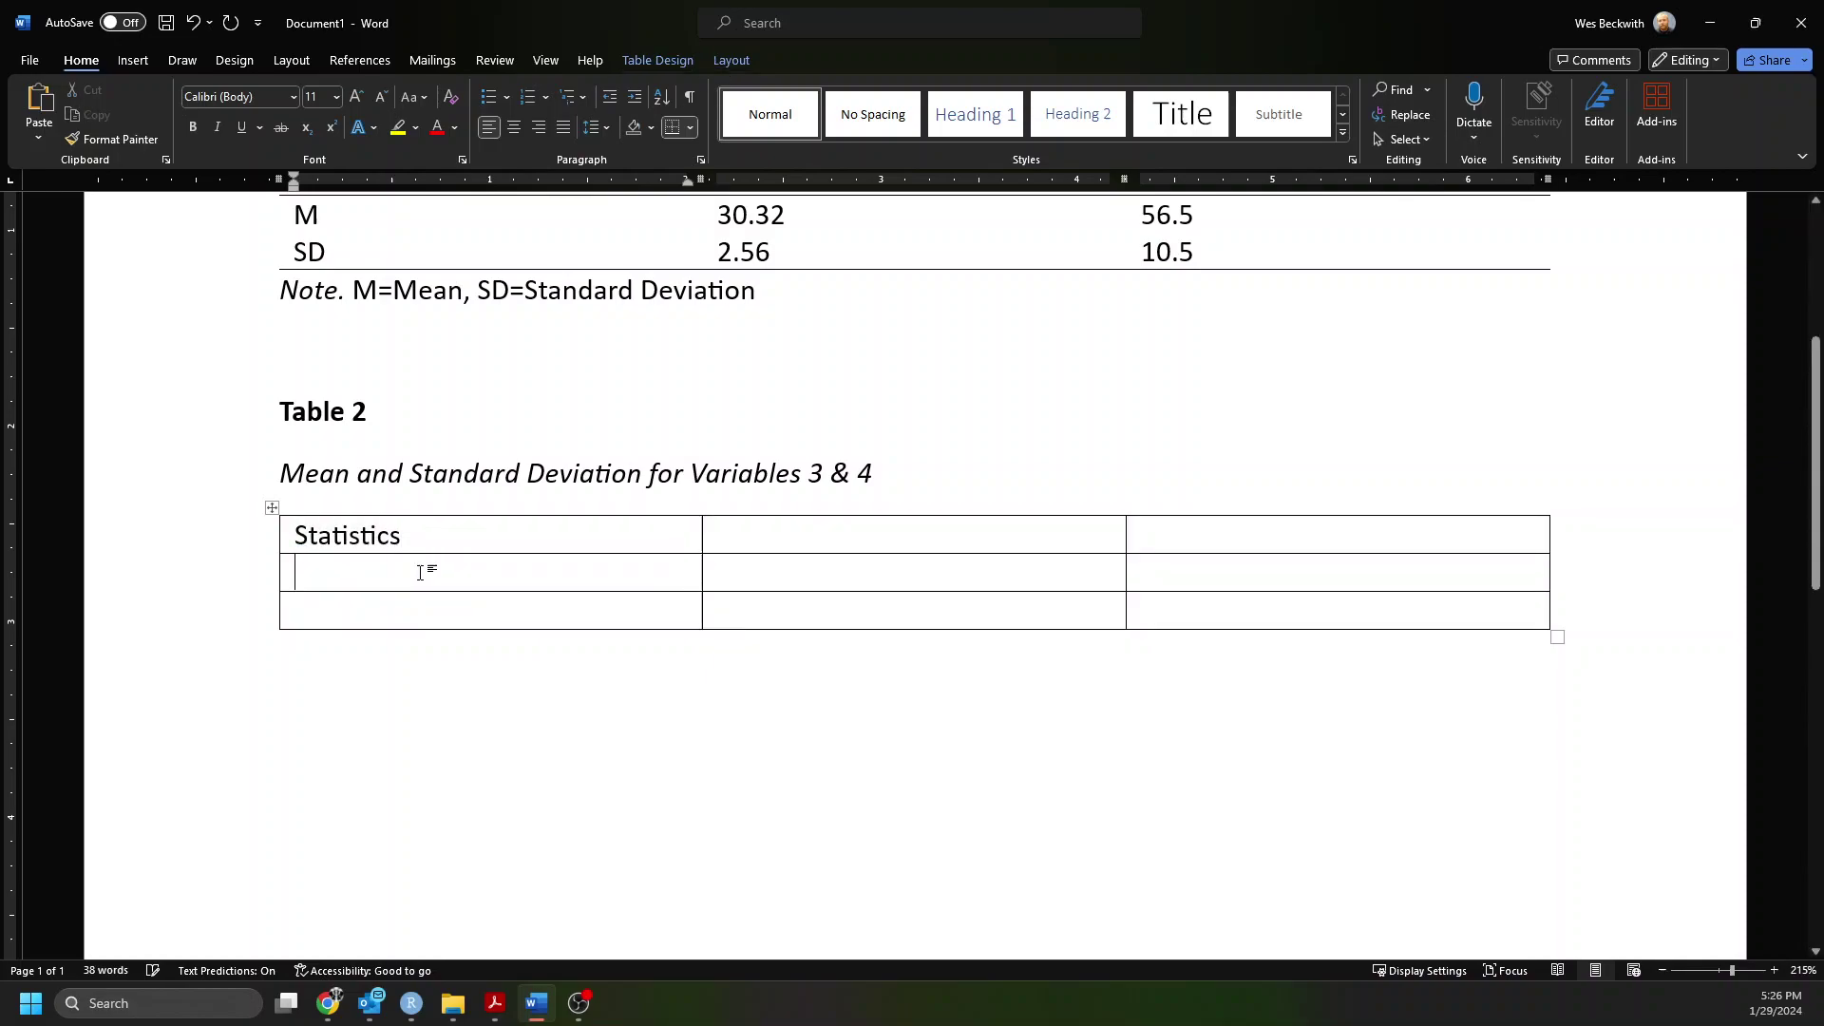
{"action": "type", "text": "M"}
{"action": "left_click", "coordinate": [435, 614]}
{"action": "type", "text": "SD"}
{"action": "left_click", "coordinate": [758, 545]}
{"action": "type", "text": "Varaible"}
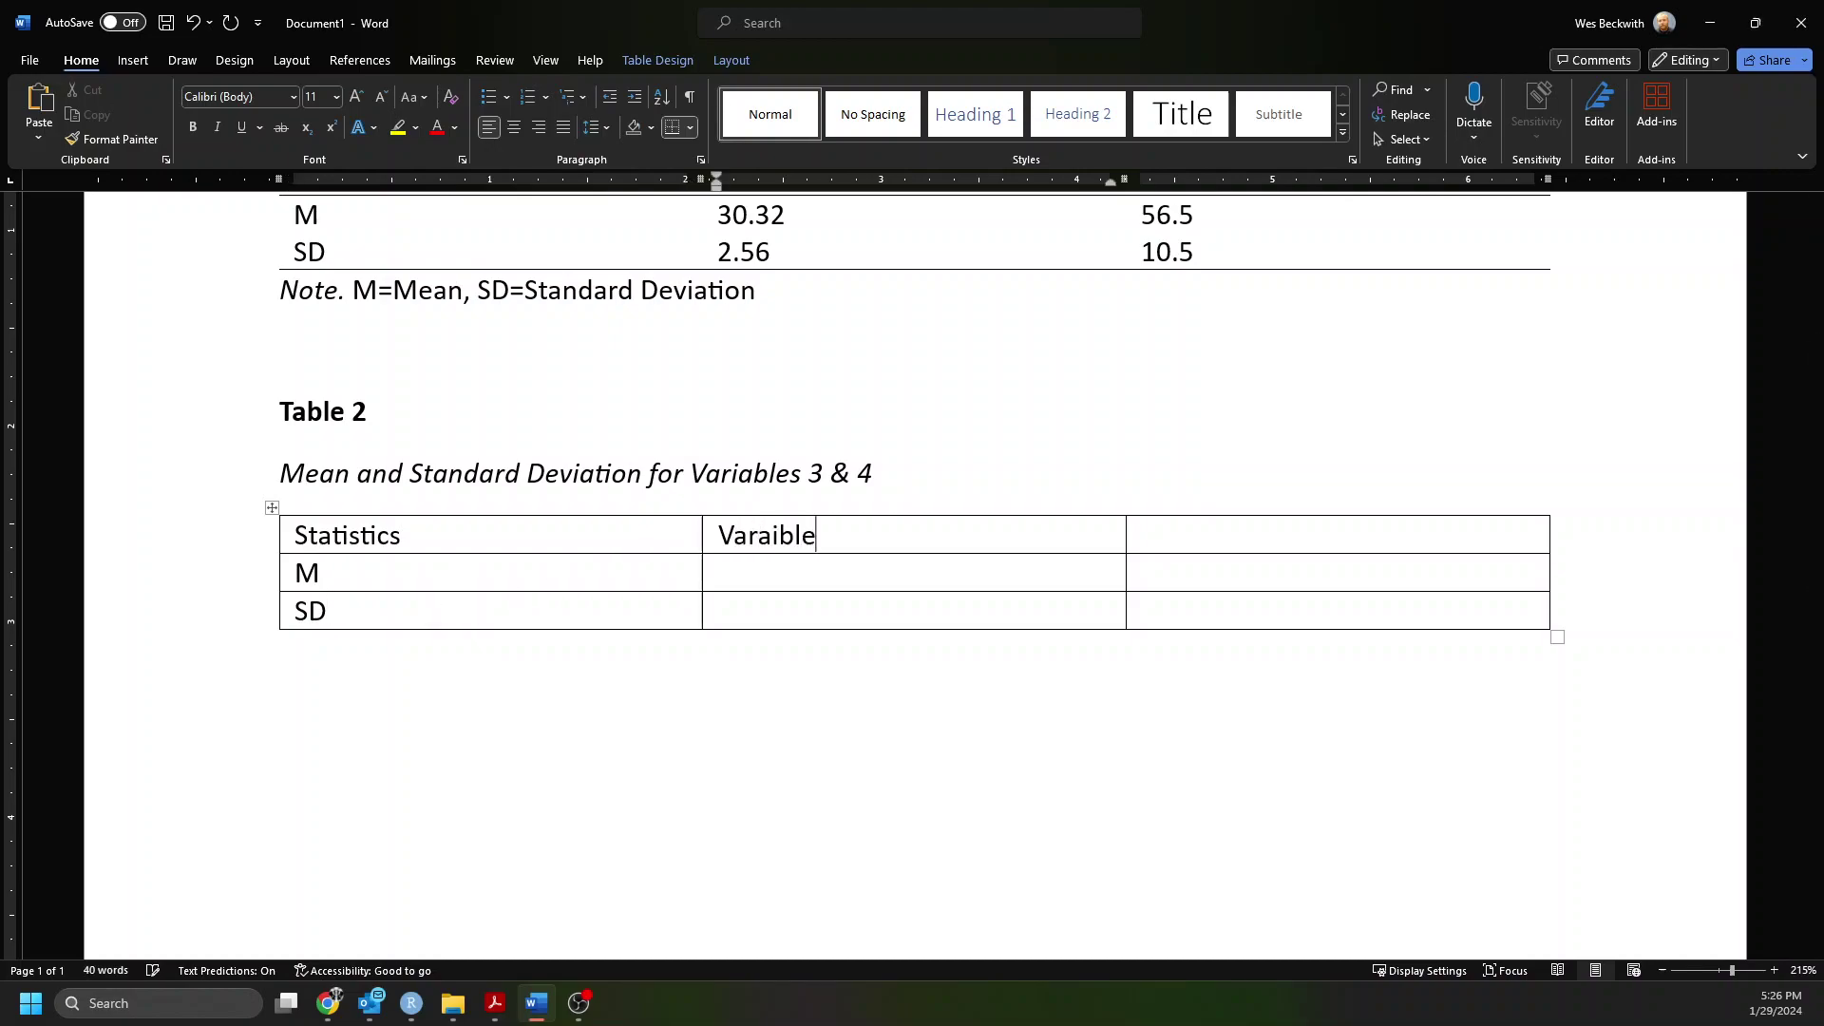
{"action": "type", "text": " 3"}
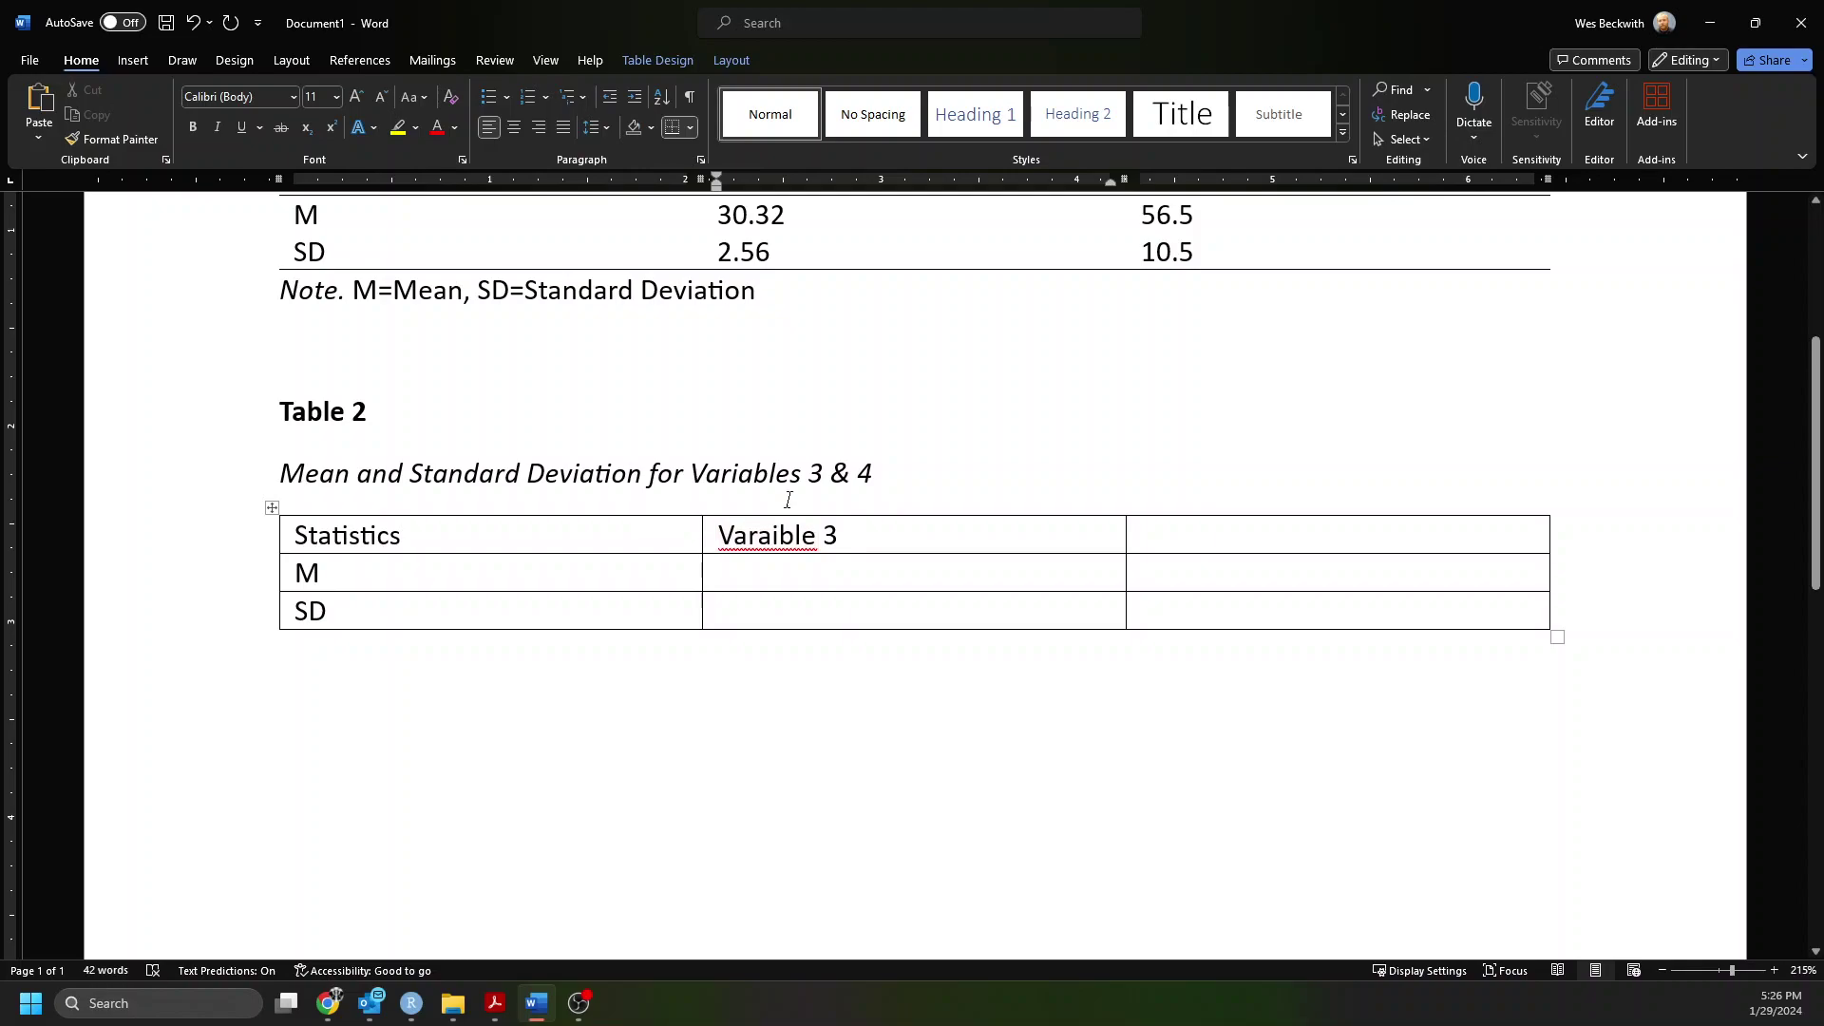
{"action": "right_click", "coordinate": [794, 537]}
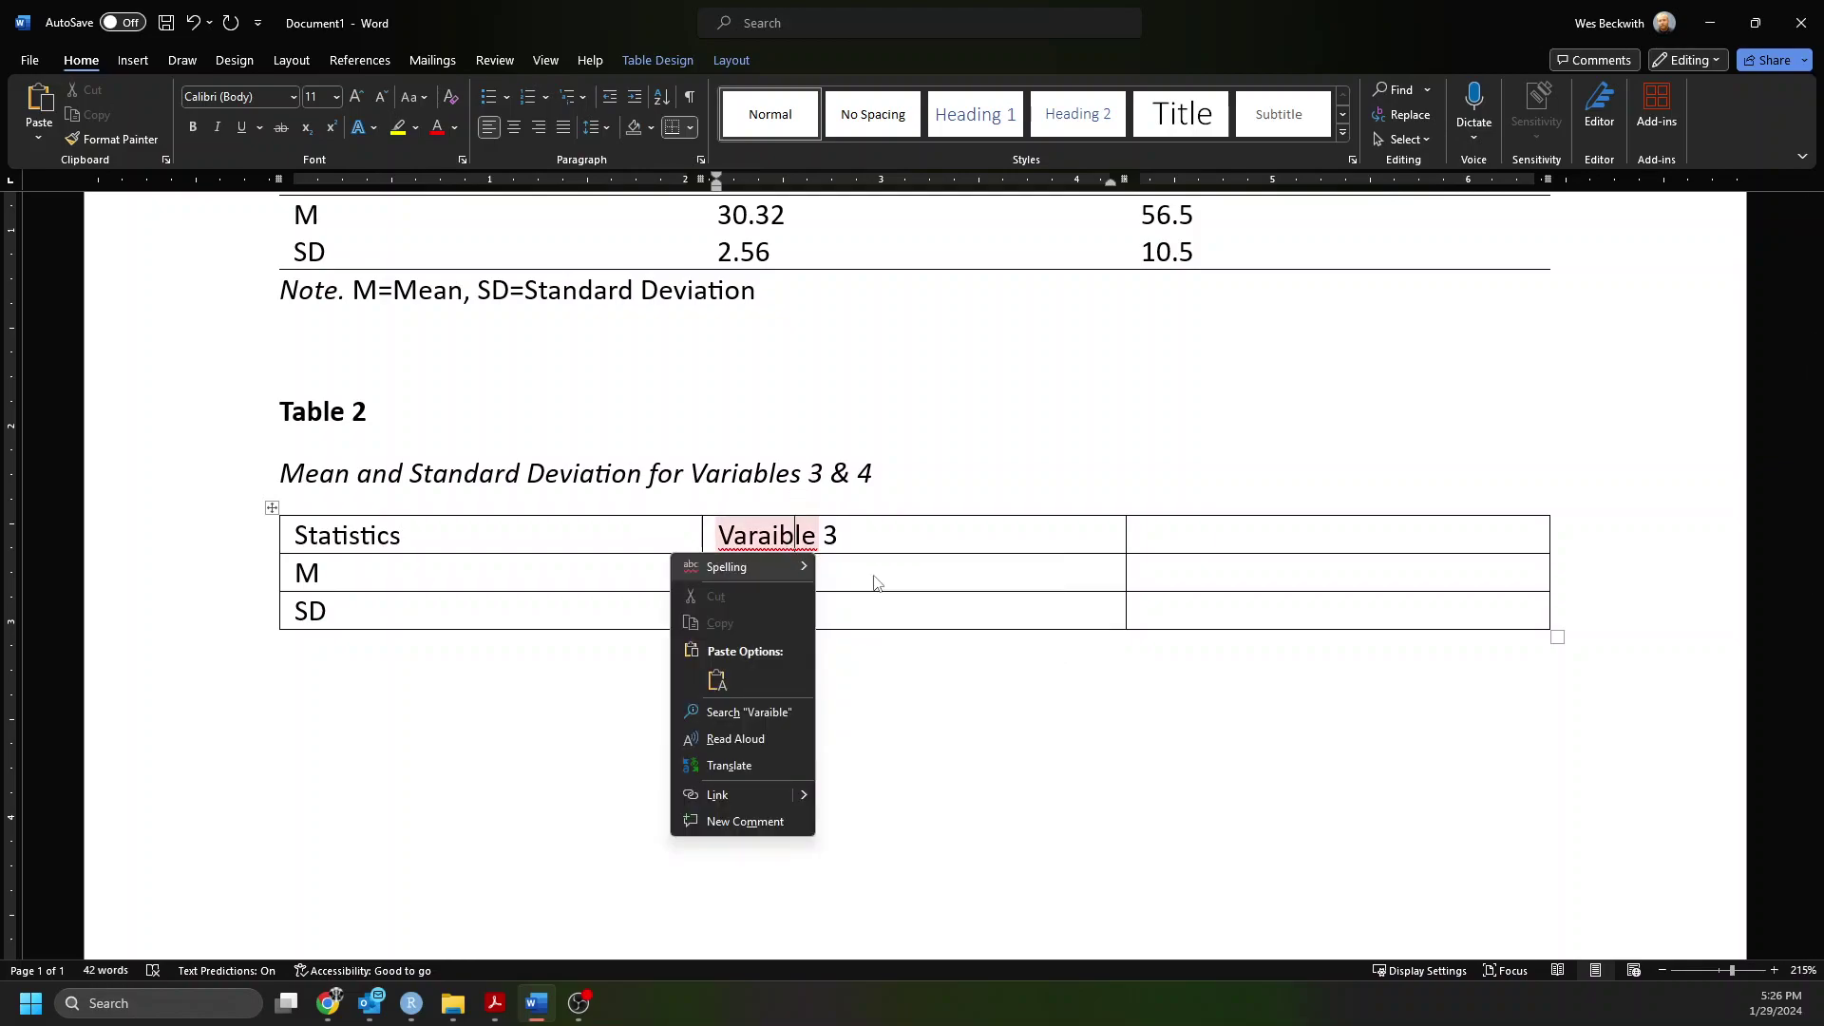
{"action": "left_click", "coordinate": [875, 570]}
{"action": "left_click", "coordinate": [1248, 537]}
{"action": "type", "text": "Variable 4"}
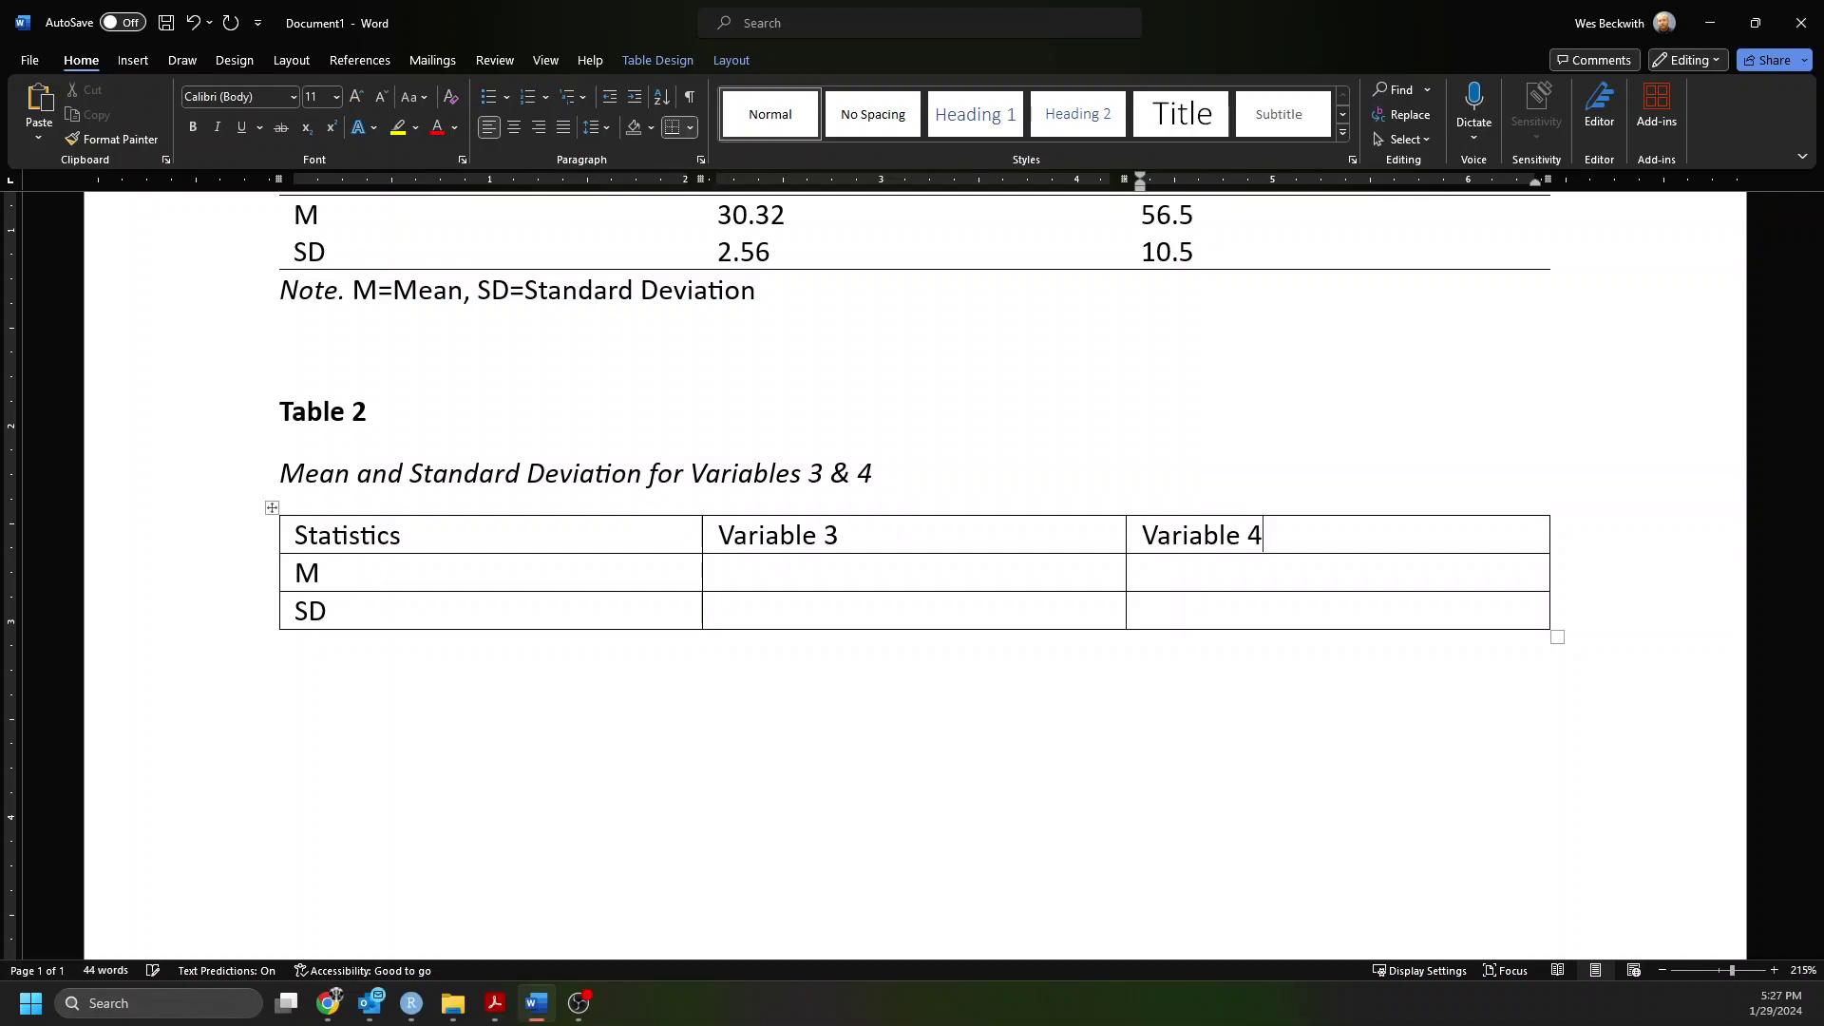
Enter the values 30.25 and 10.25 under Variable 3, and 50.36 and 52.12 under Variable 4.
{"action": "left_click", "coordinate": [809, 585]}
{"action": "type", "text": "30.25"}
{"action": "left_click", "coordinate": [831, 611]}
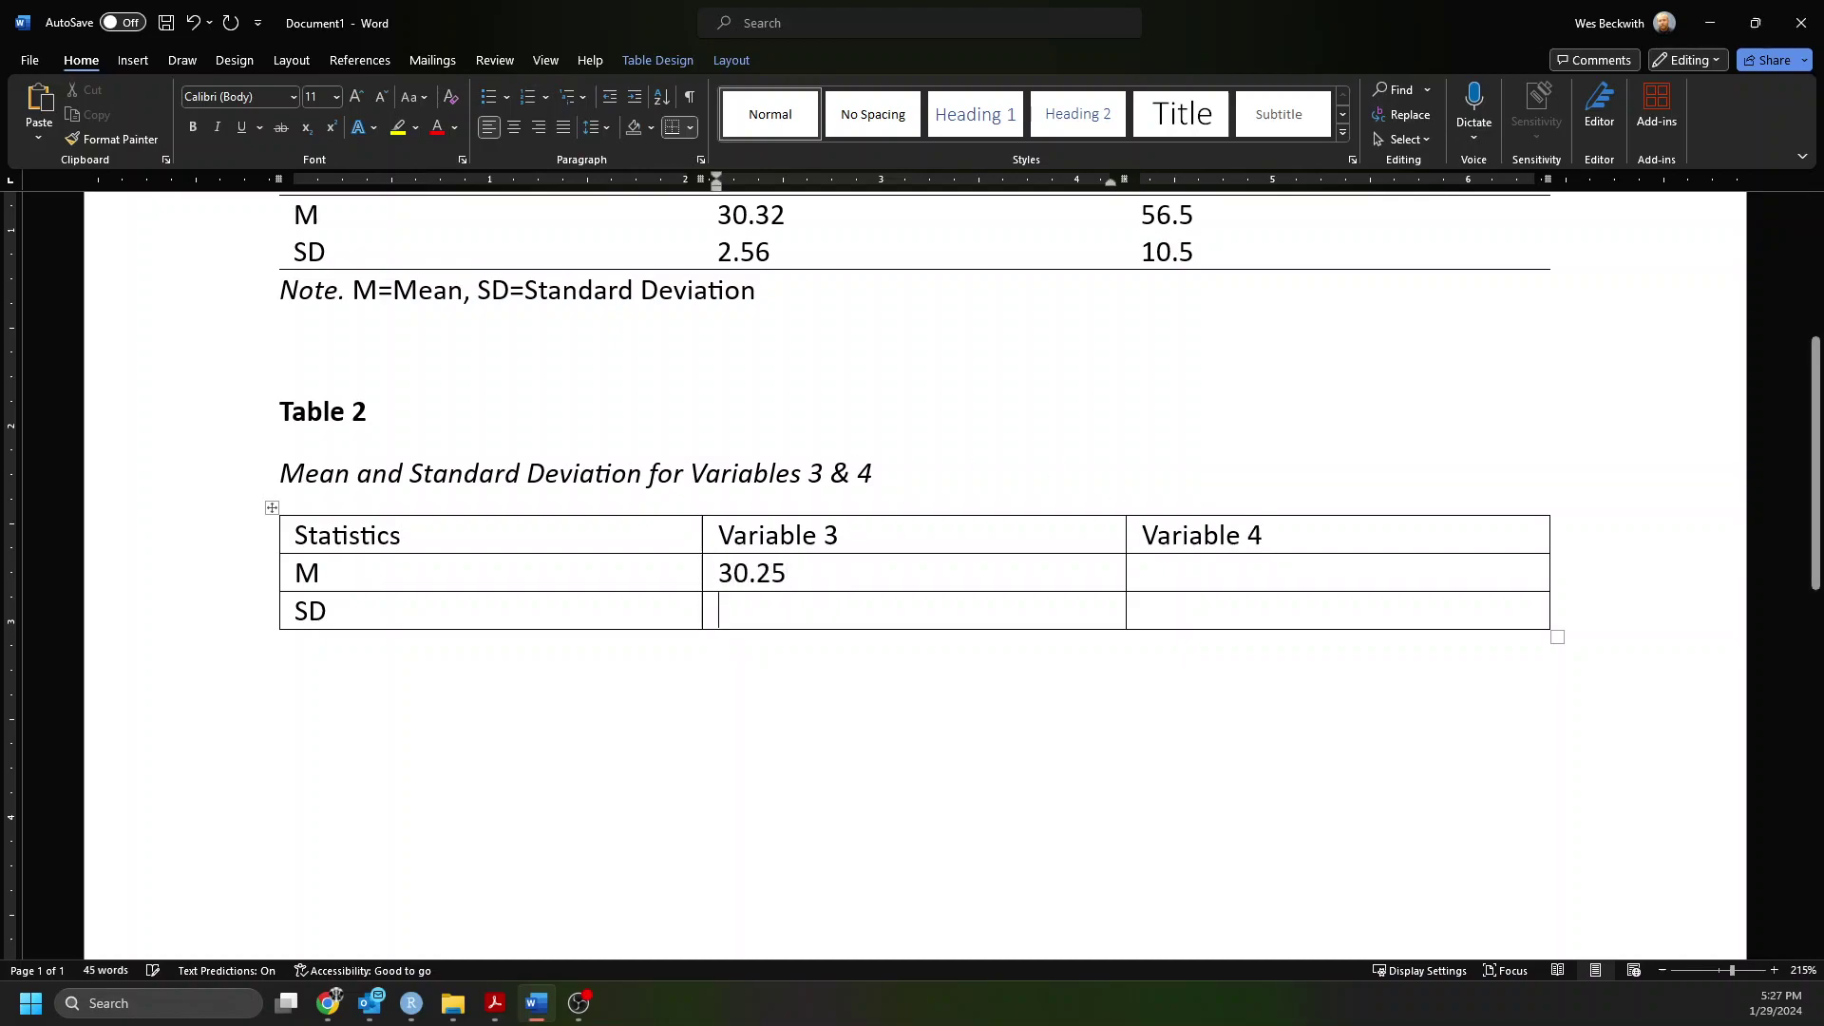
{"action": "type", "text": "10.25"}
{"action": "left_click", "coordinate": [1233, 570]}
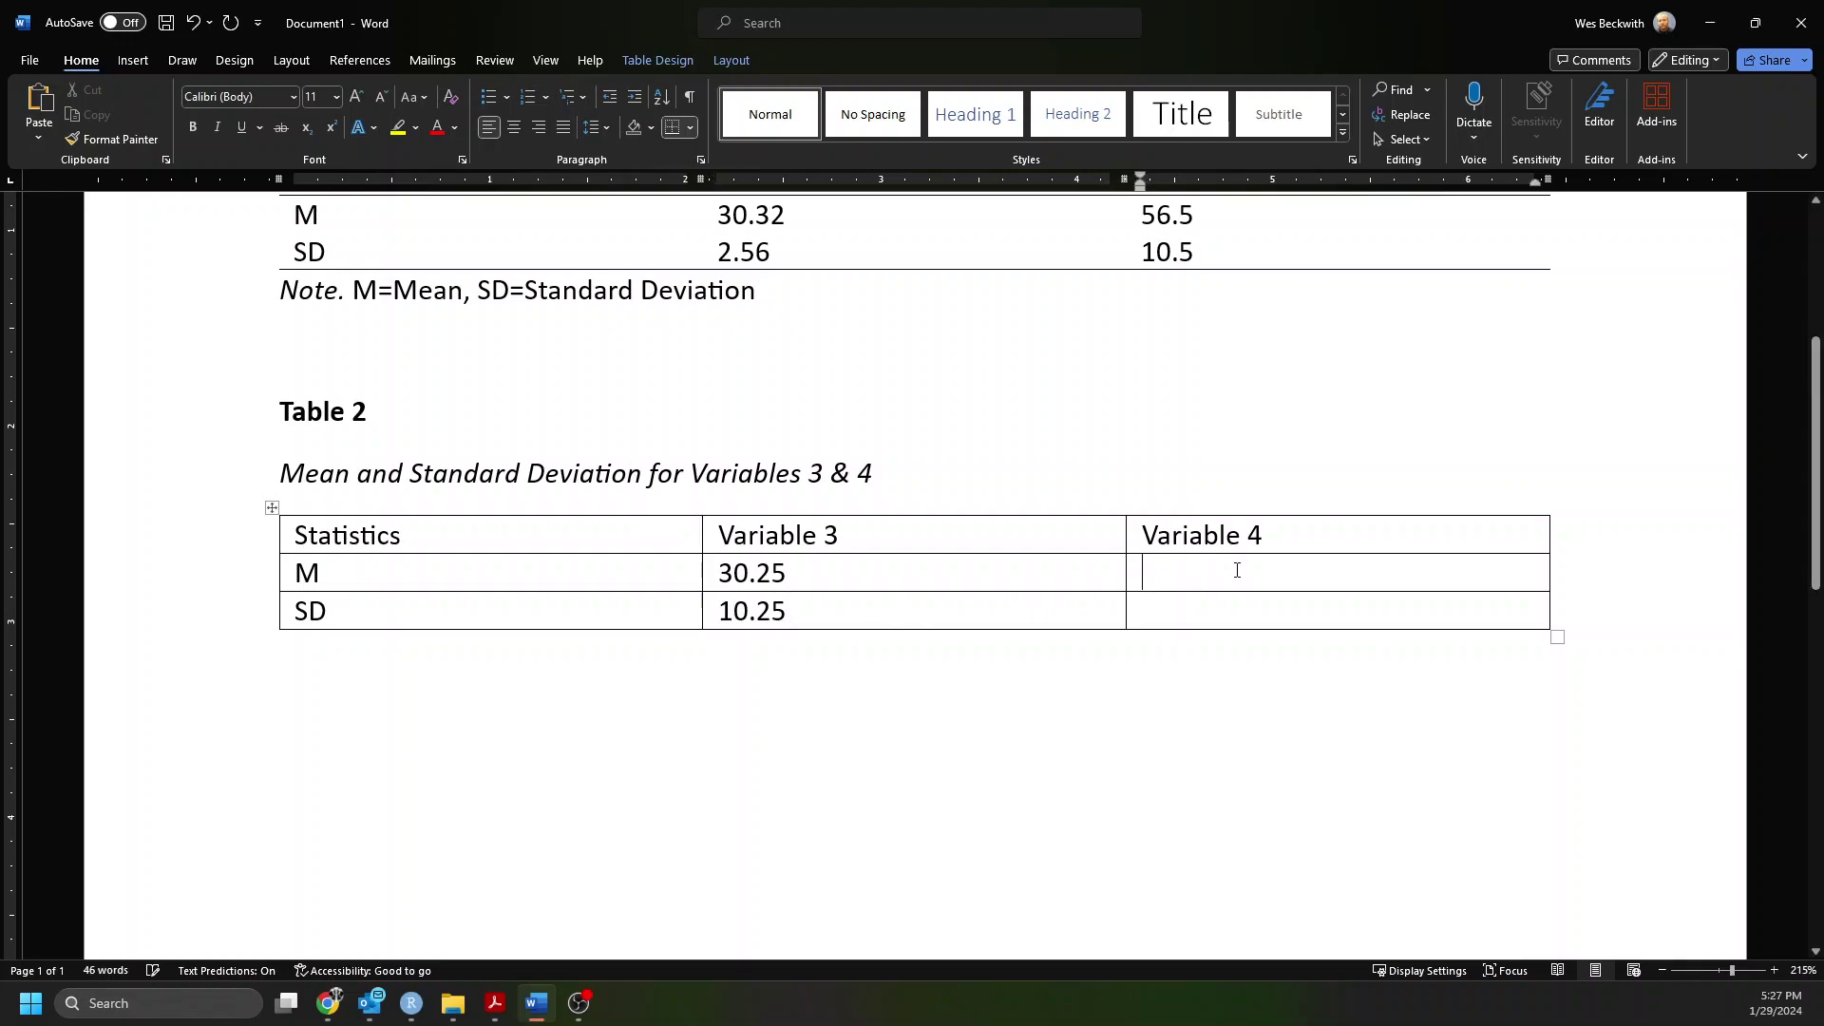
{"action": "type", "text": "50.36"}
{"action": "type", "text": "52"}
{"action": "type", "text": ".12"}
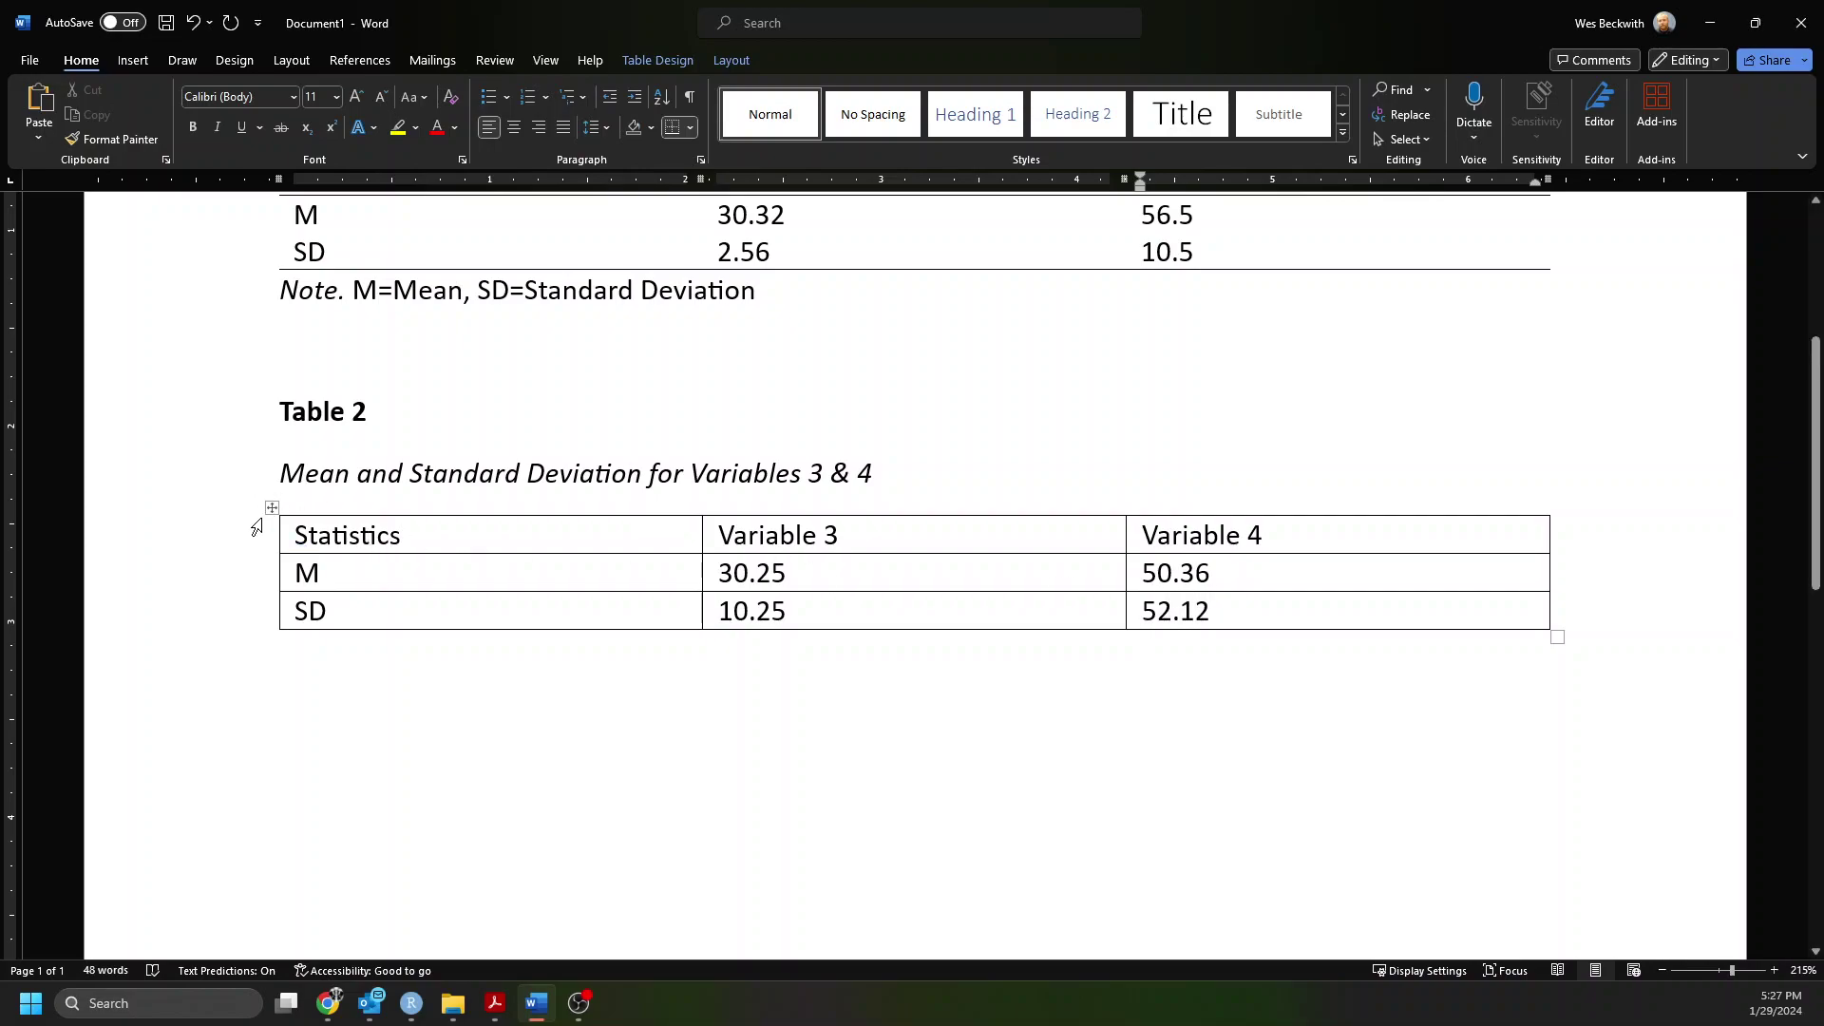
Remove all borders from Table 2 with Table Design > Borders > No Border.
{"action": "left_click", "coordinate": [504, 700]}
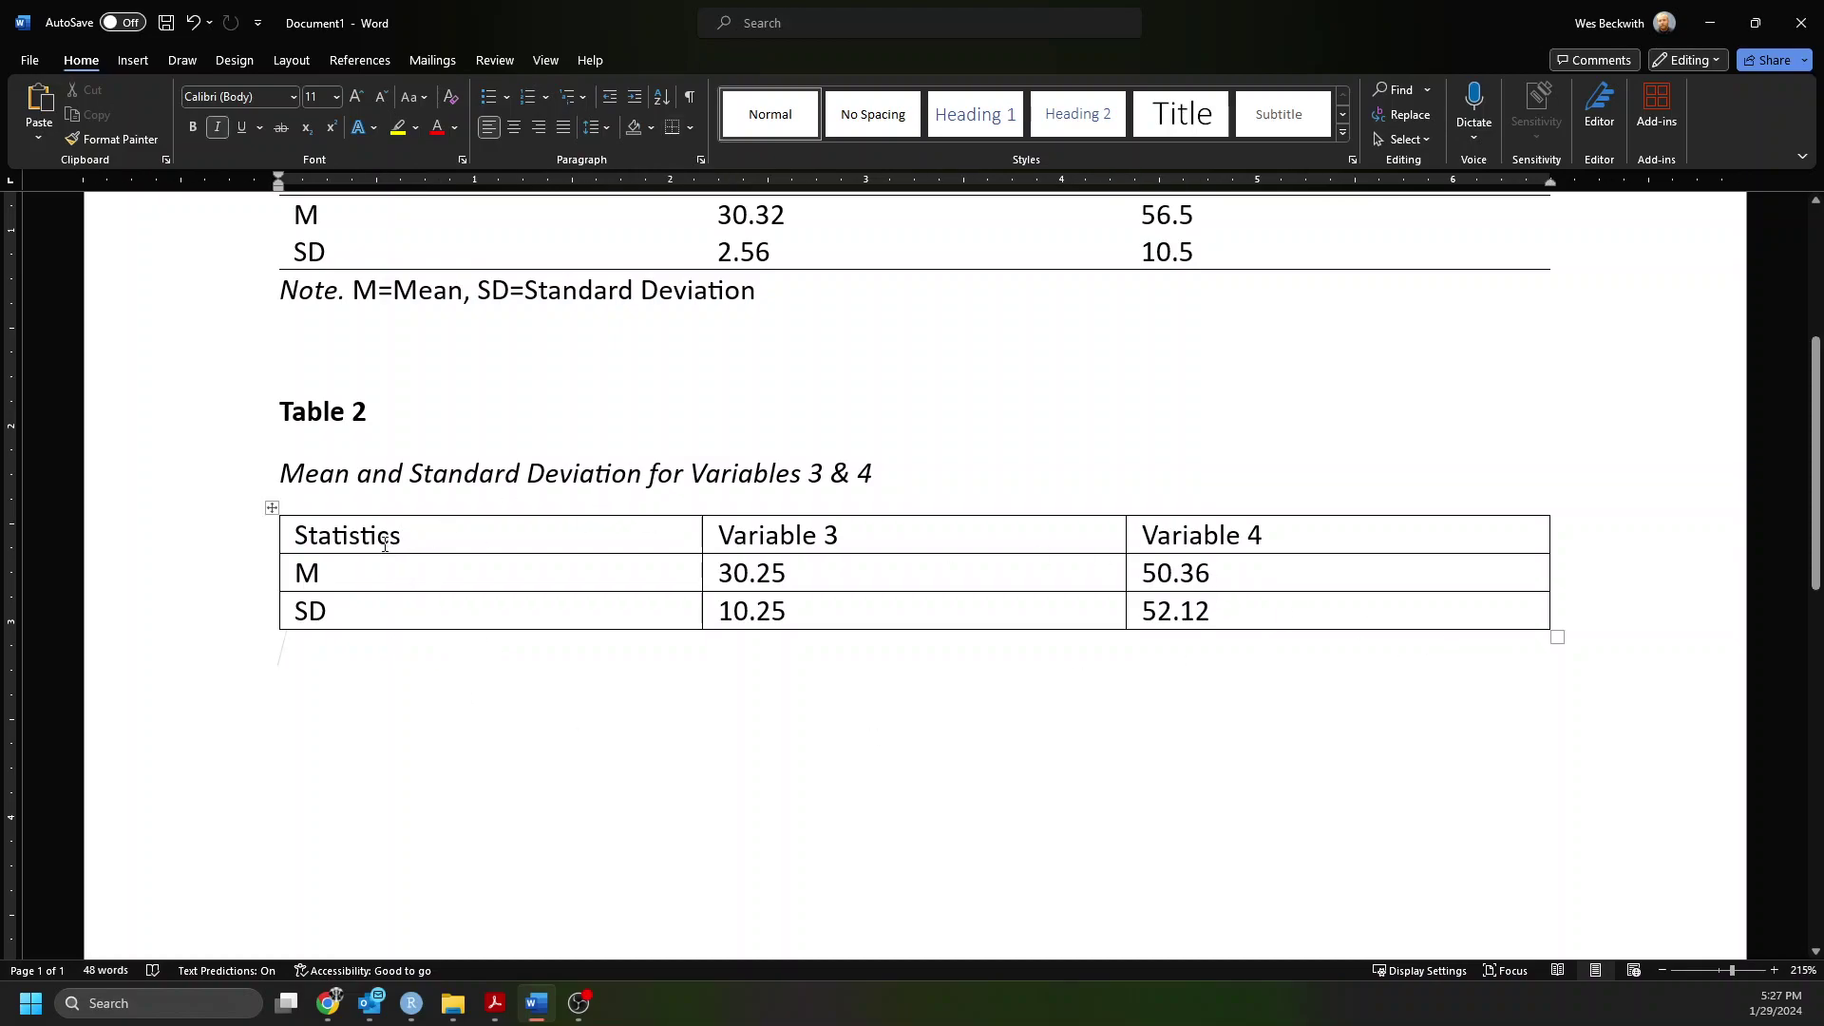
{"action": "left_click_drag", "start_coordinate": [289, 528], "coordinate": [1211, 539]}
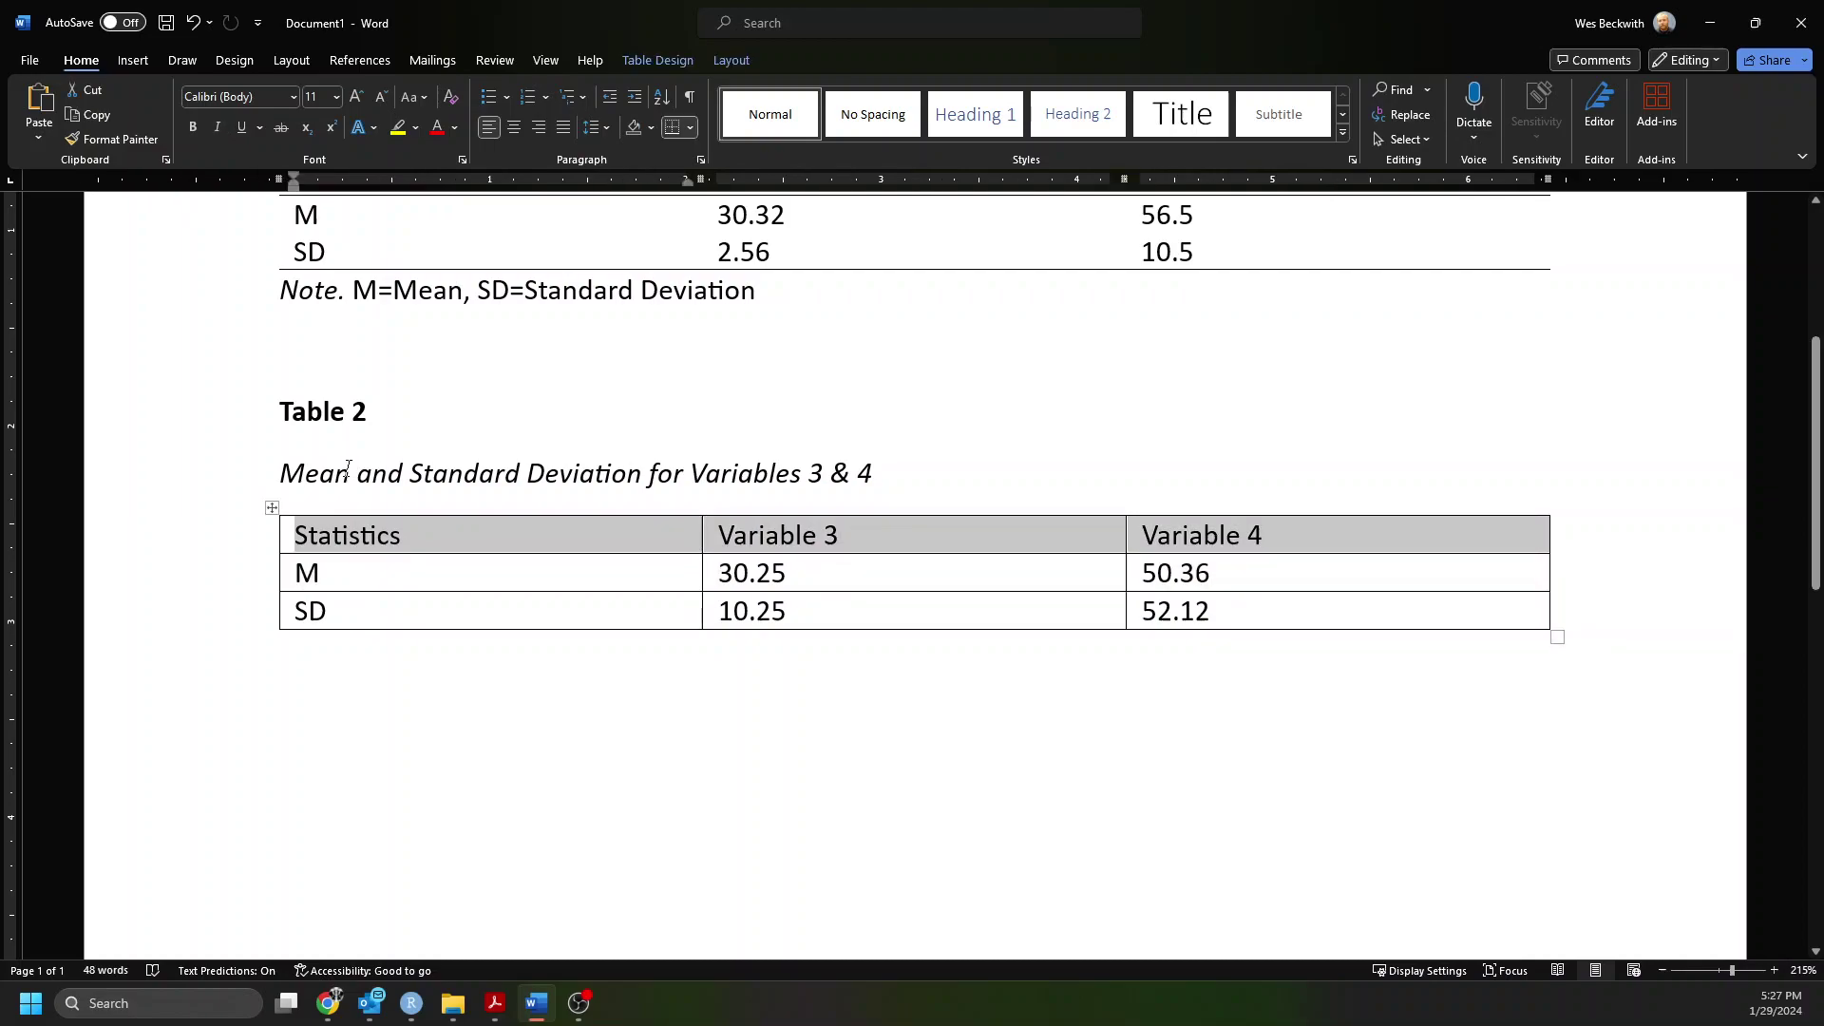
{"action": "left_click", "coordinate": [272, 510]}
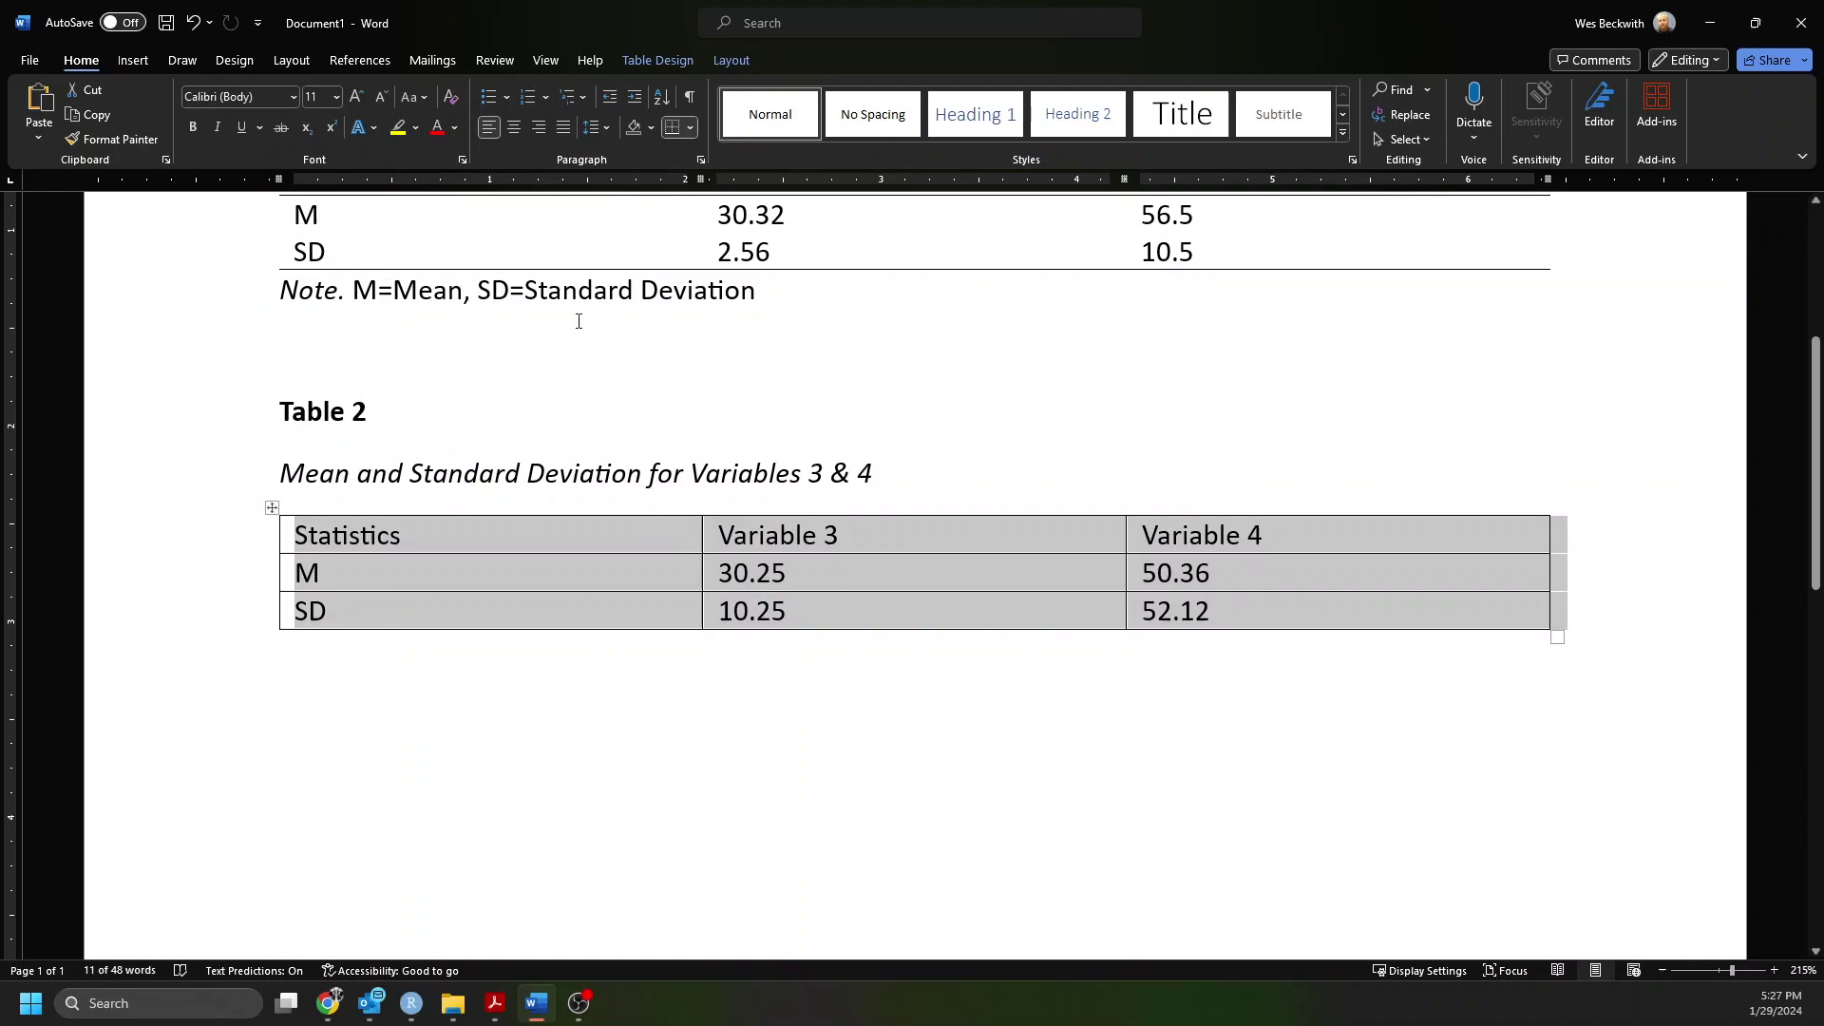
{"action": "left_click", "coordinate": [657, 61]}
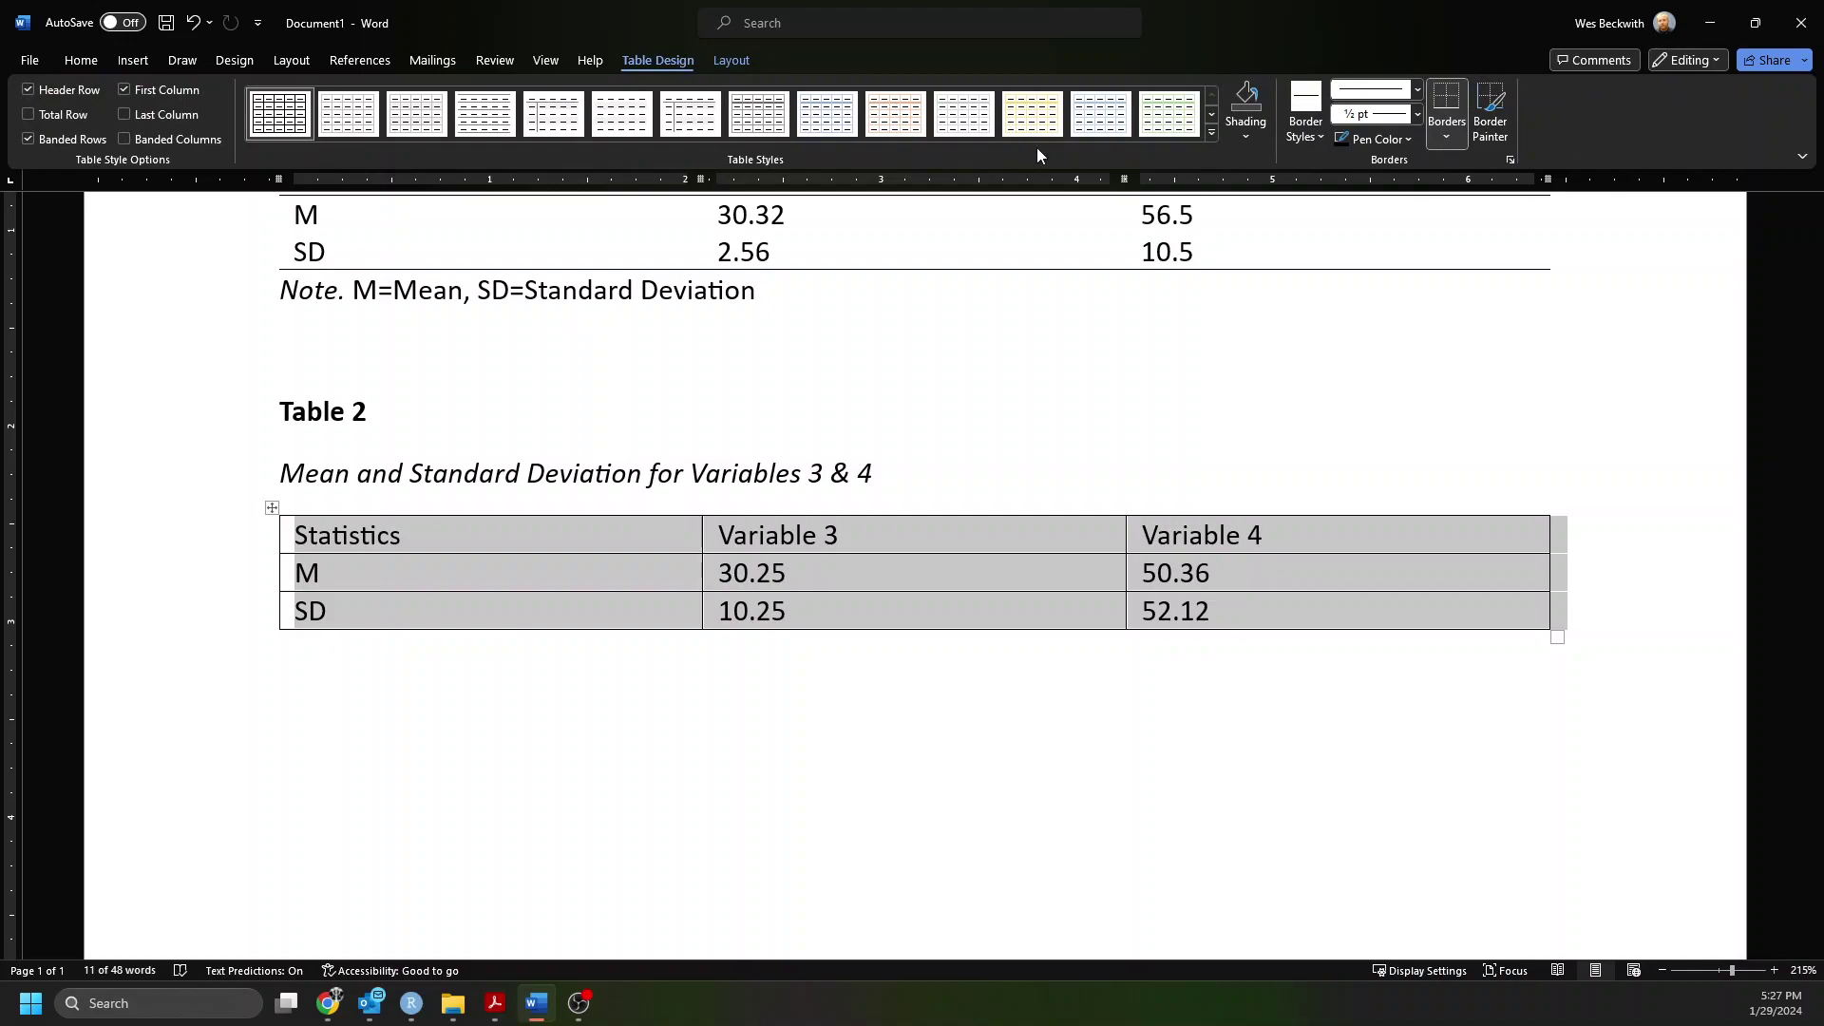
{"action": "left_click", "coordinate": [1447, 137]}
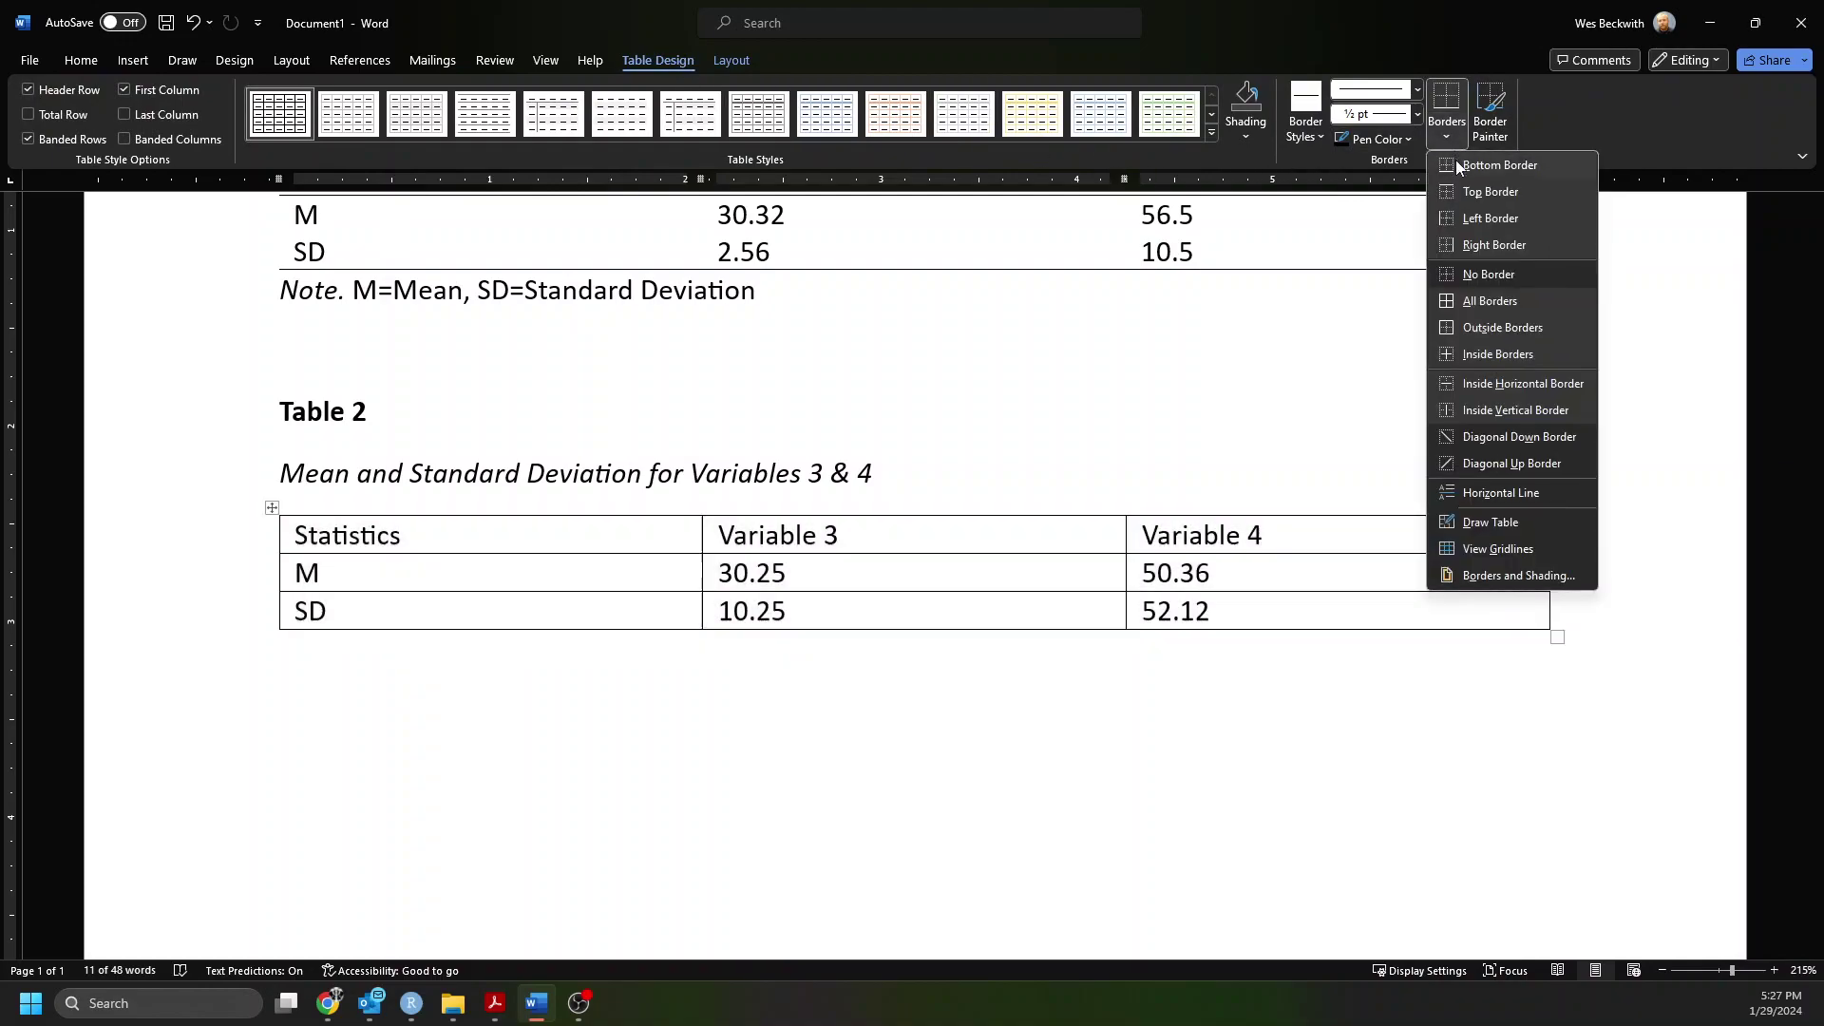
{"action": "left_click", "coordinate": [1461, 272]}
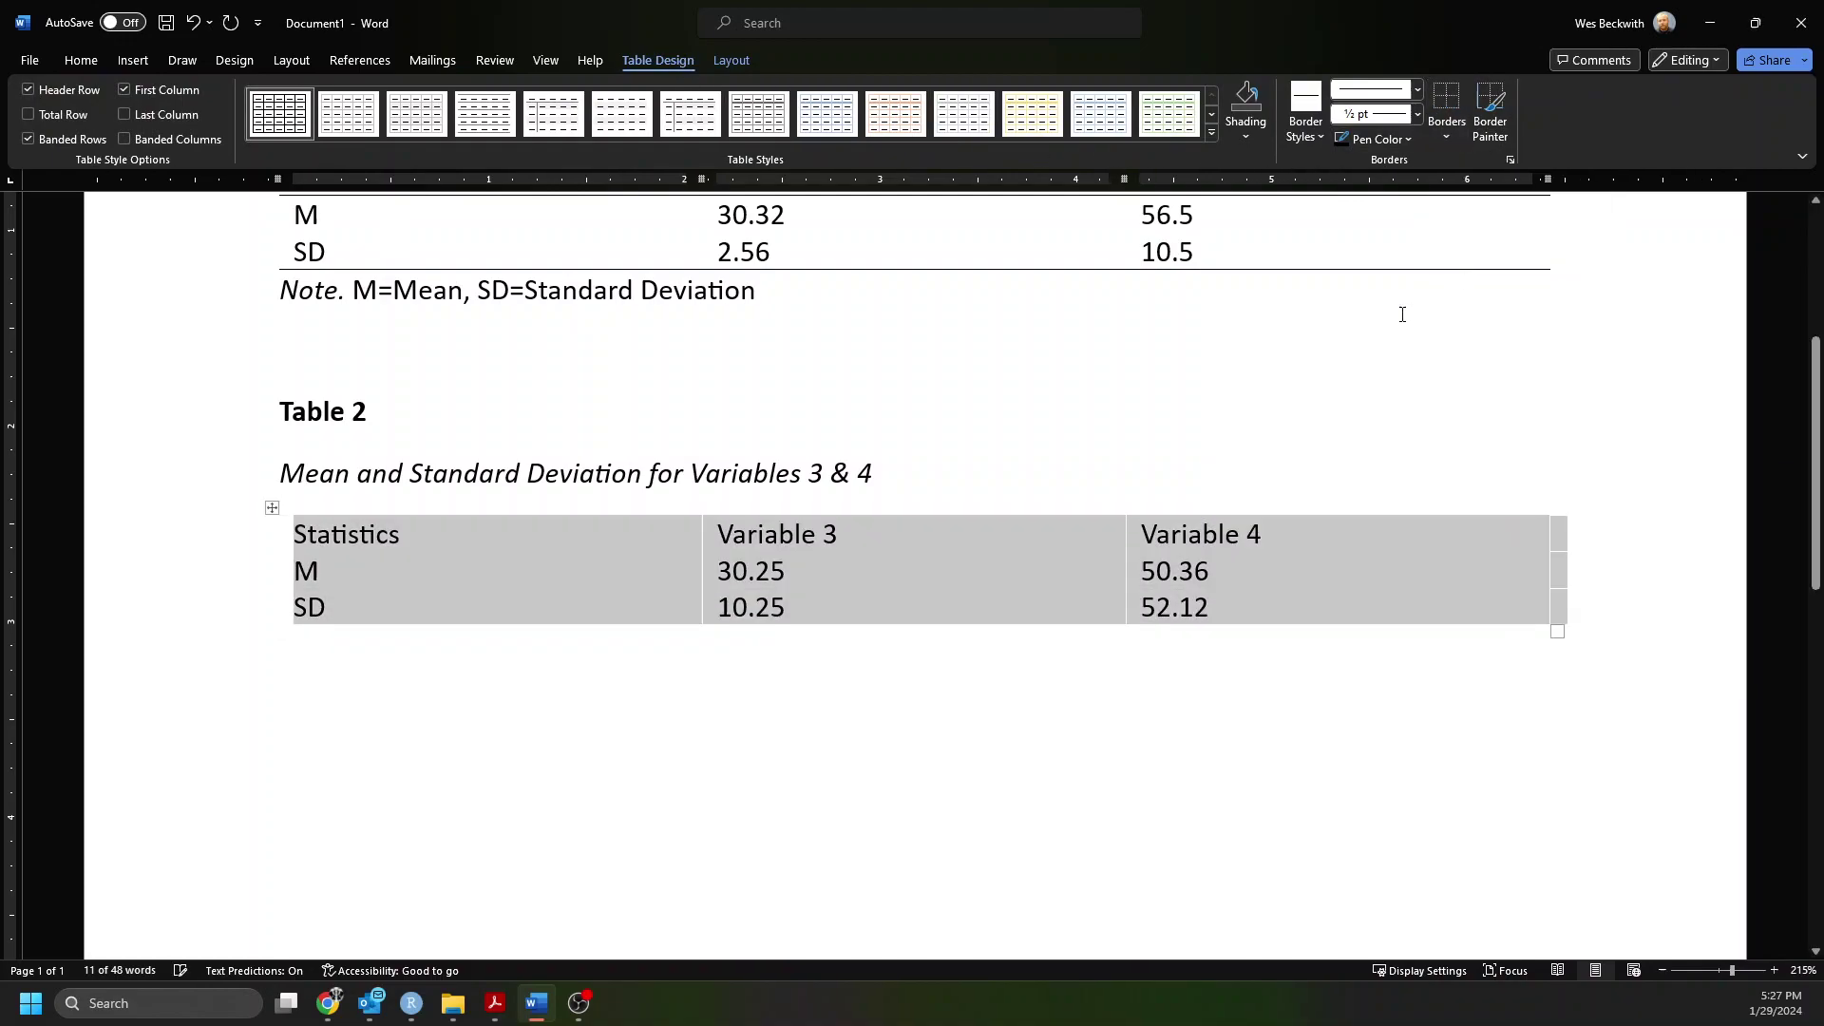
{"action": "left_click", "coordinate": [496, 536]}
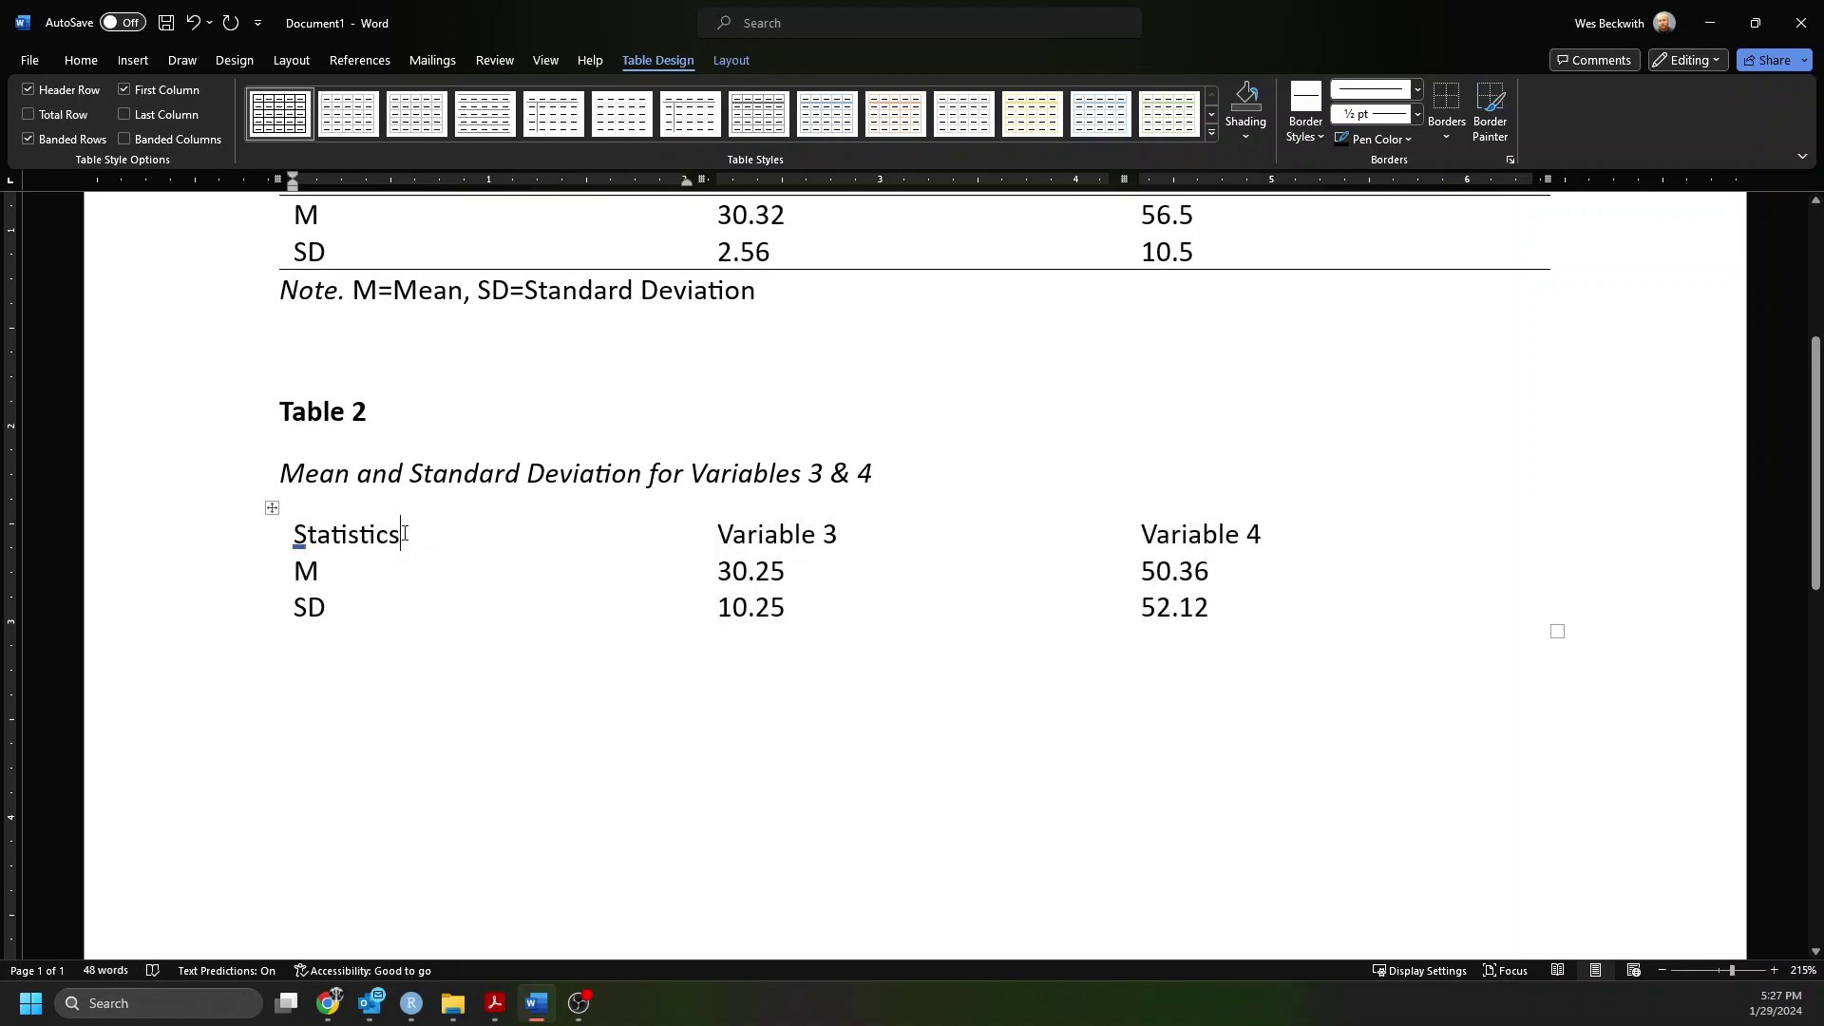
Add top and bottom borders to the header row and a bottom border under the SD row.
{"action": "left_click_drag", "start_coordinate": [403, 534], "coordinate": [1254, 539]}
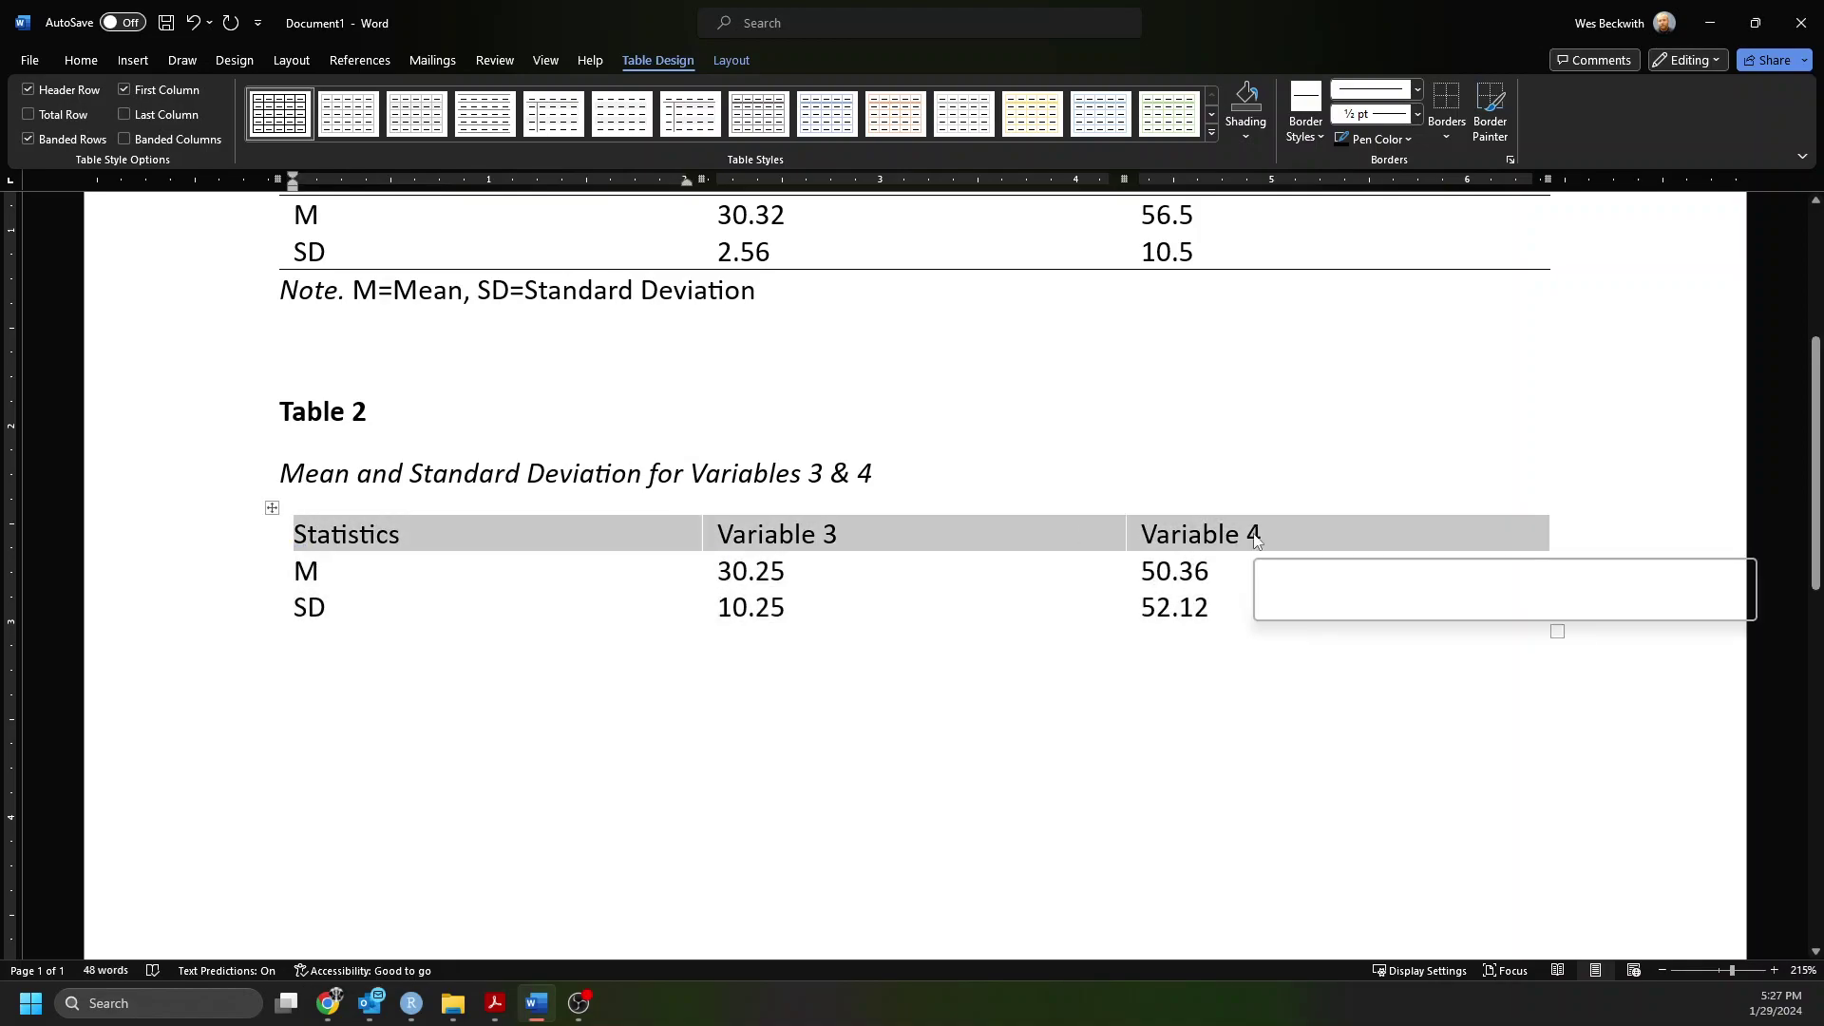
{"action": "left_click", "coordinate": [1439, 141]}
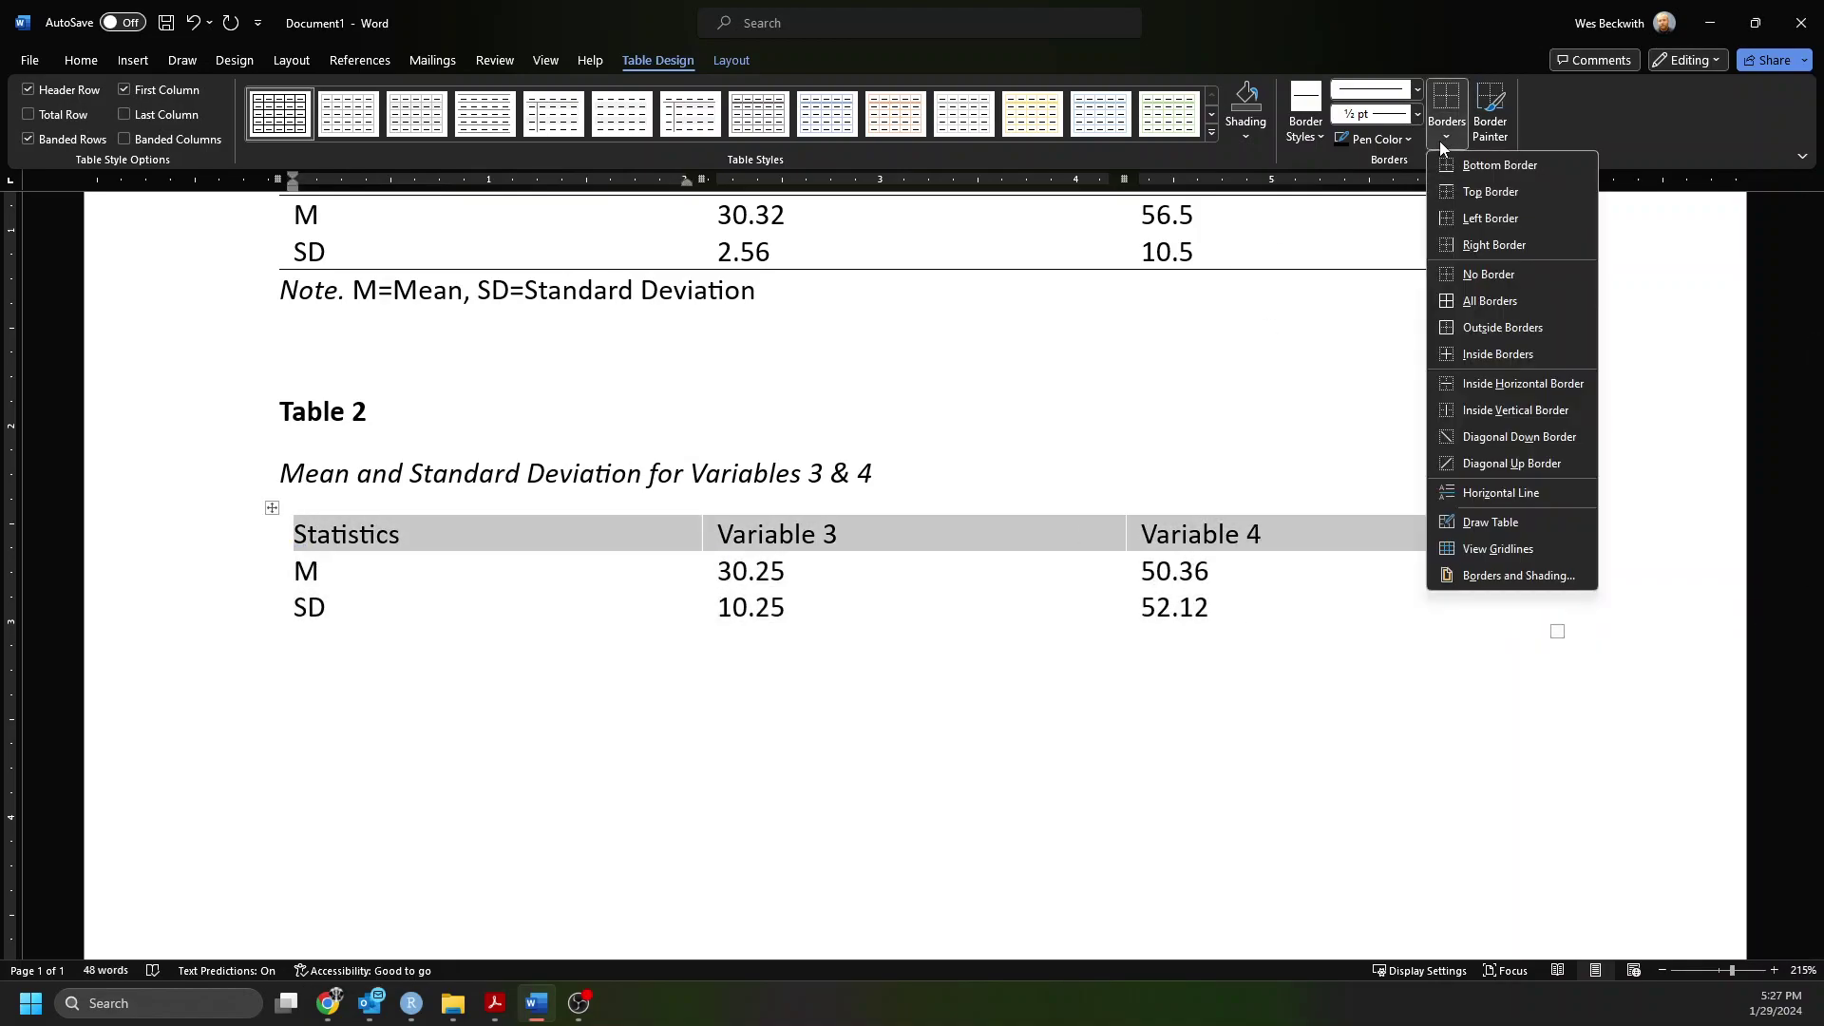
{"action": "left_click", "coordinate": [1466, 190]}
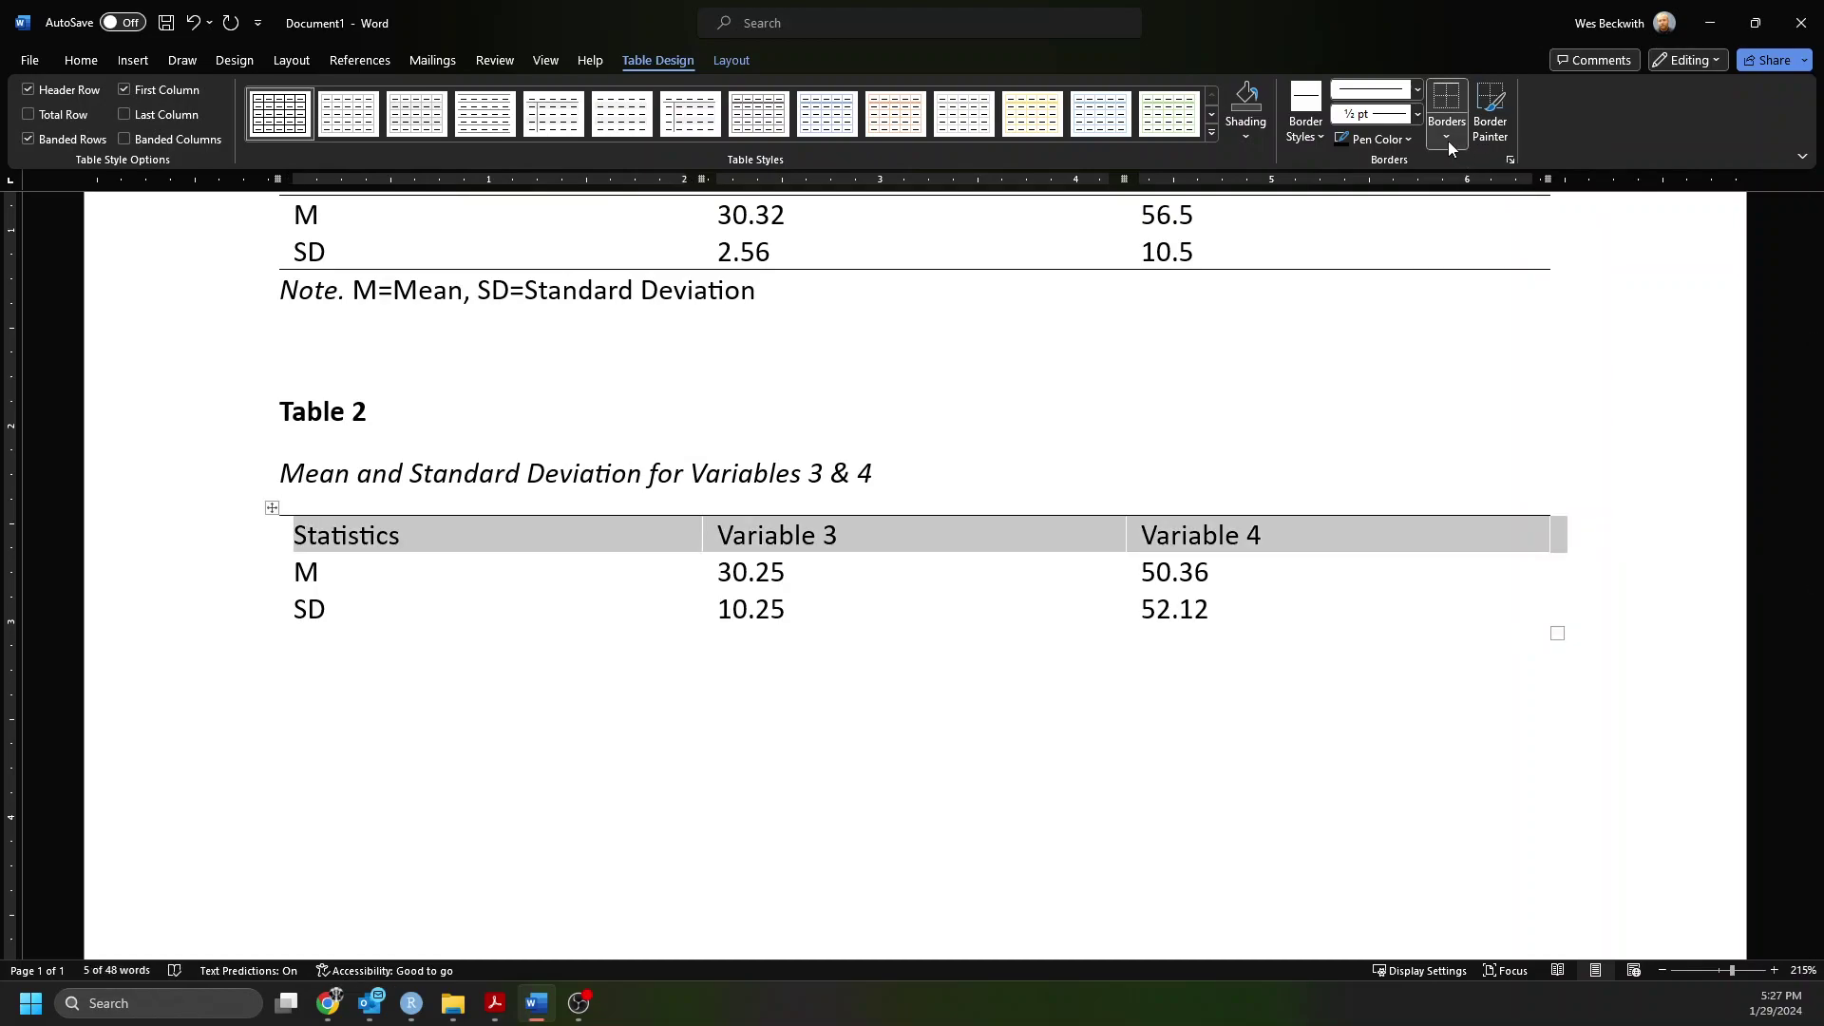
{"action": "left_click", "coordinate": [1448, 140]}
{"action": "left_click", "coordinate": [1461, 166]}
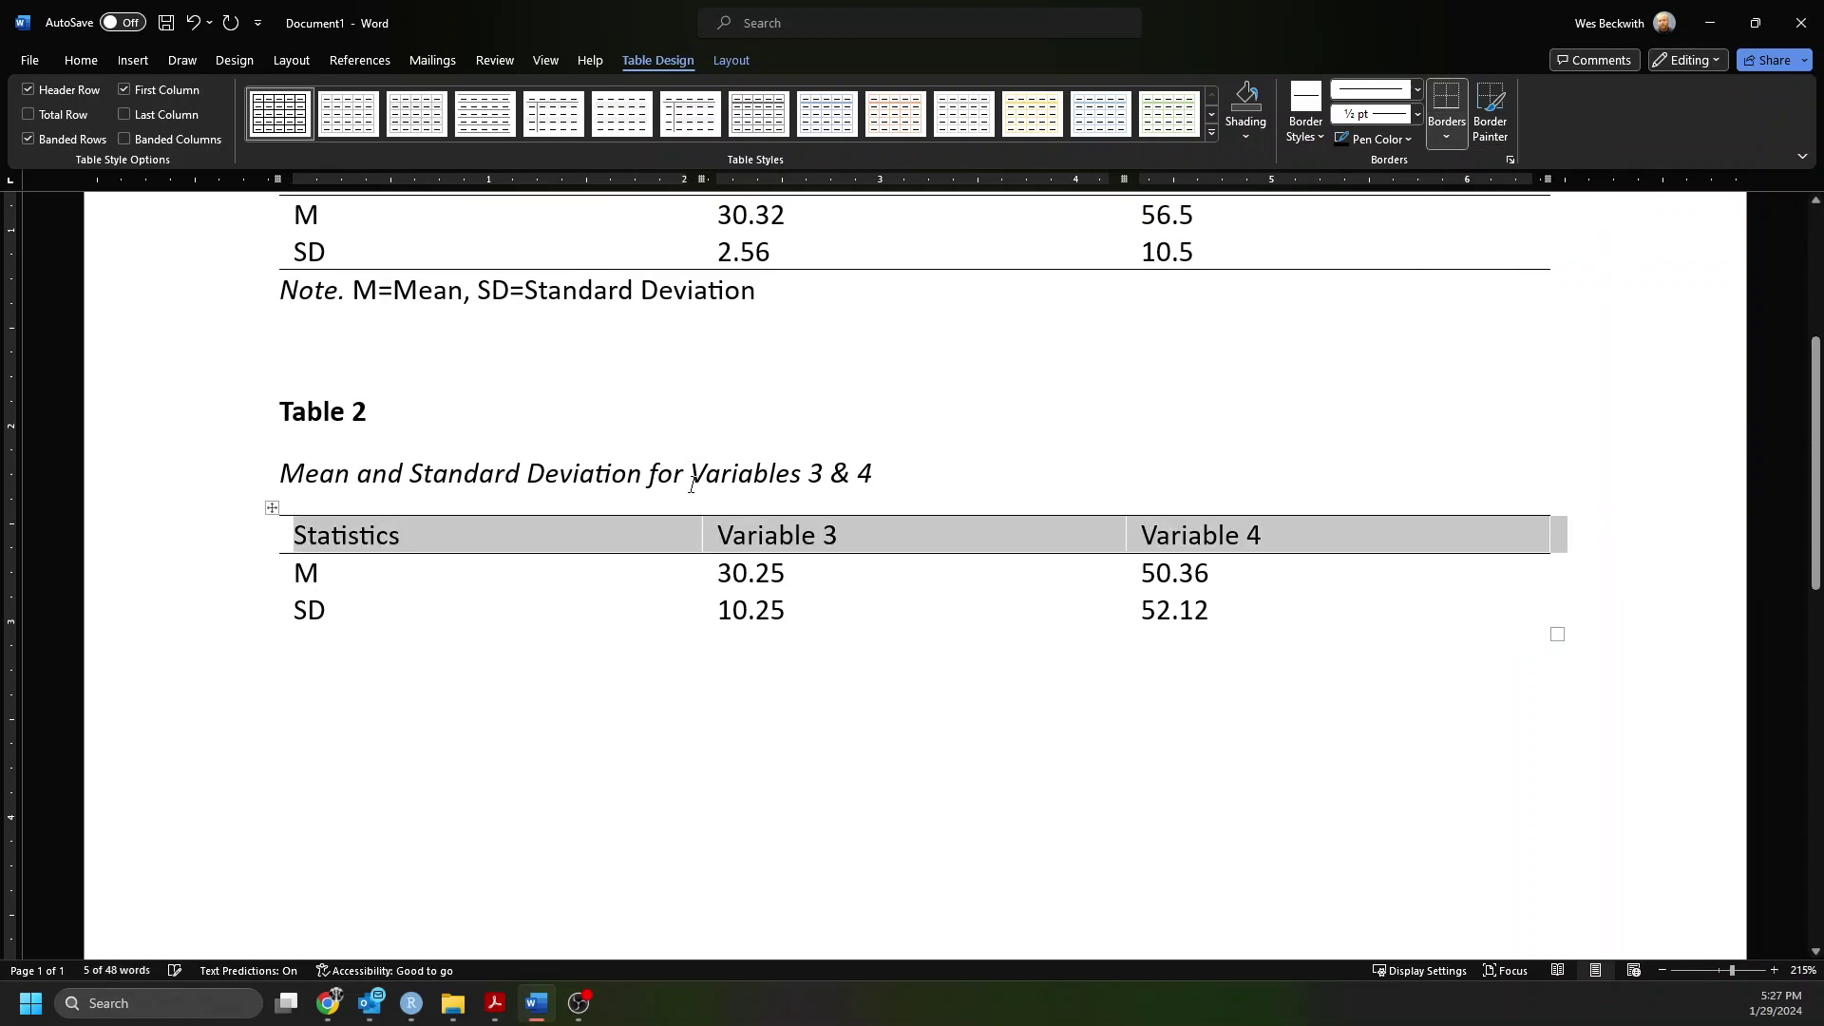
{"action": "left_click_drag", "start_coordinate": [300, 609], "coordinate": [1271, 605]}
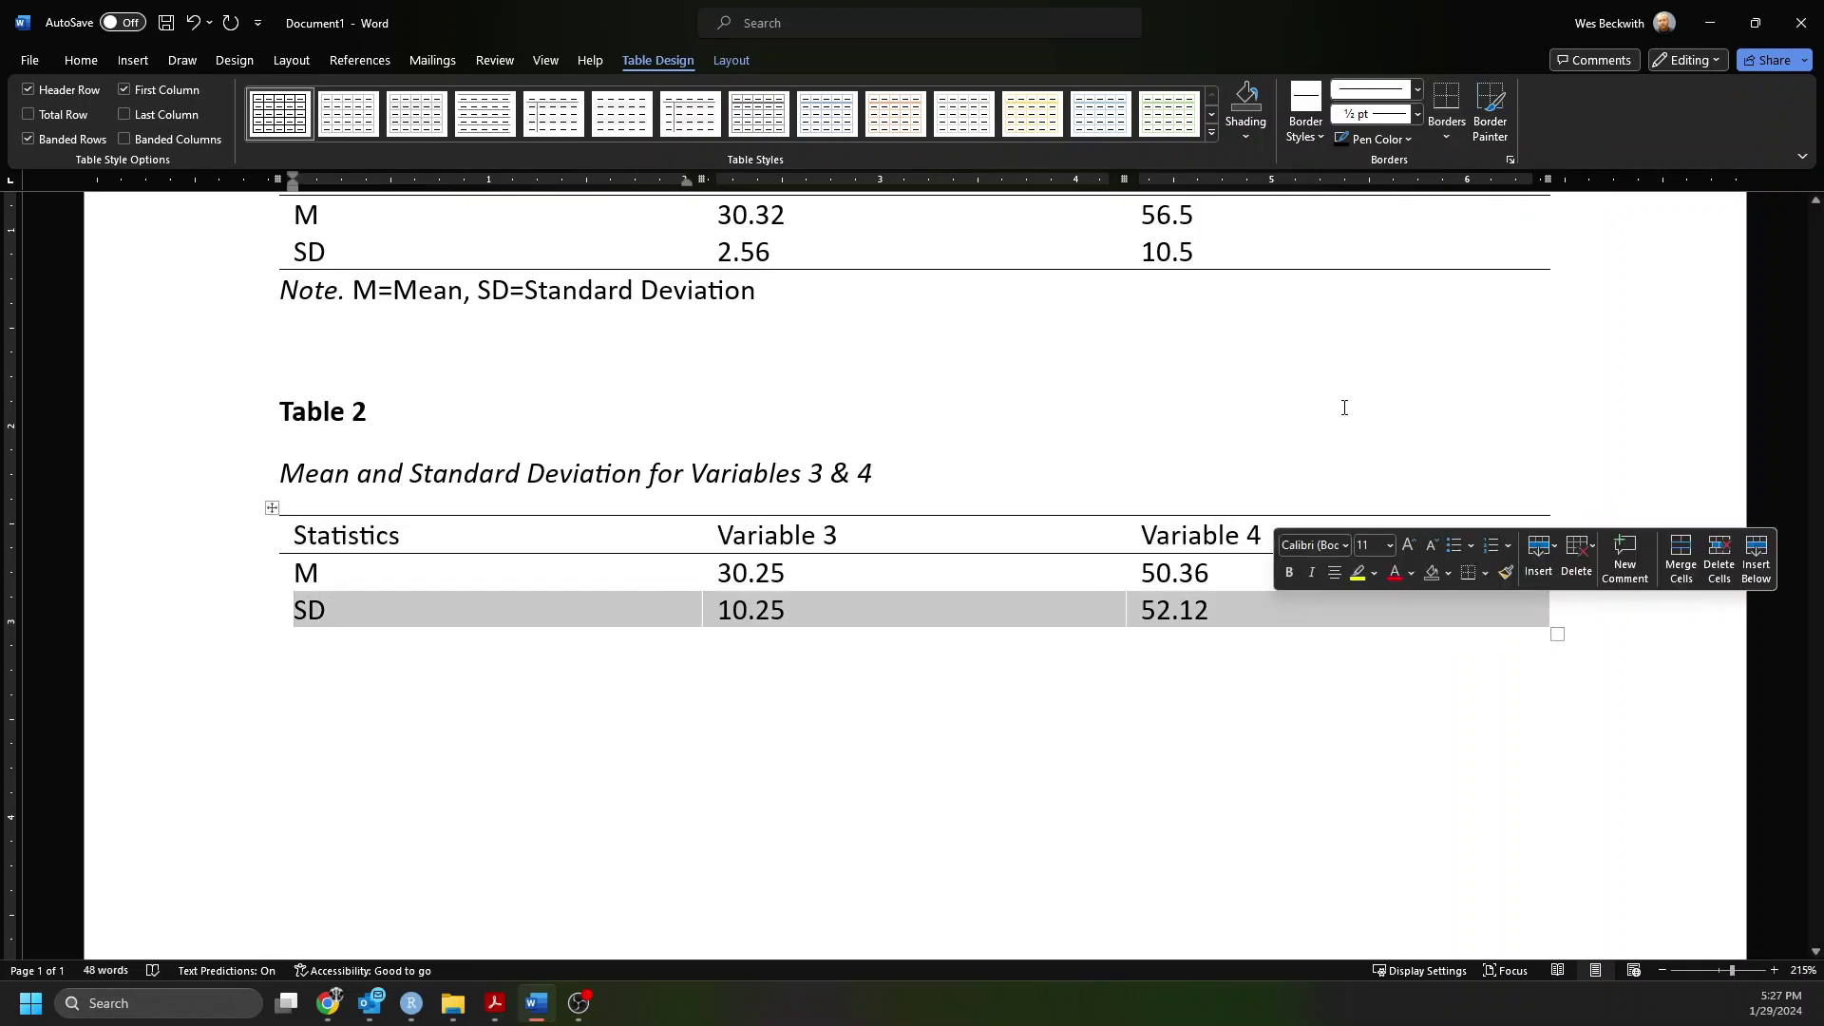
{"action": "left_click", "coordinate": [1450, 137]}
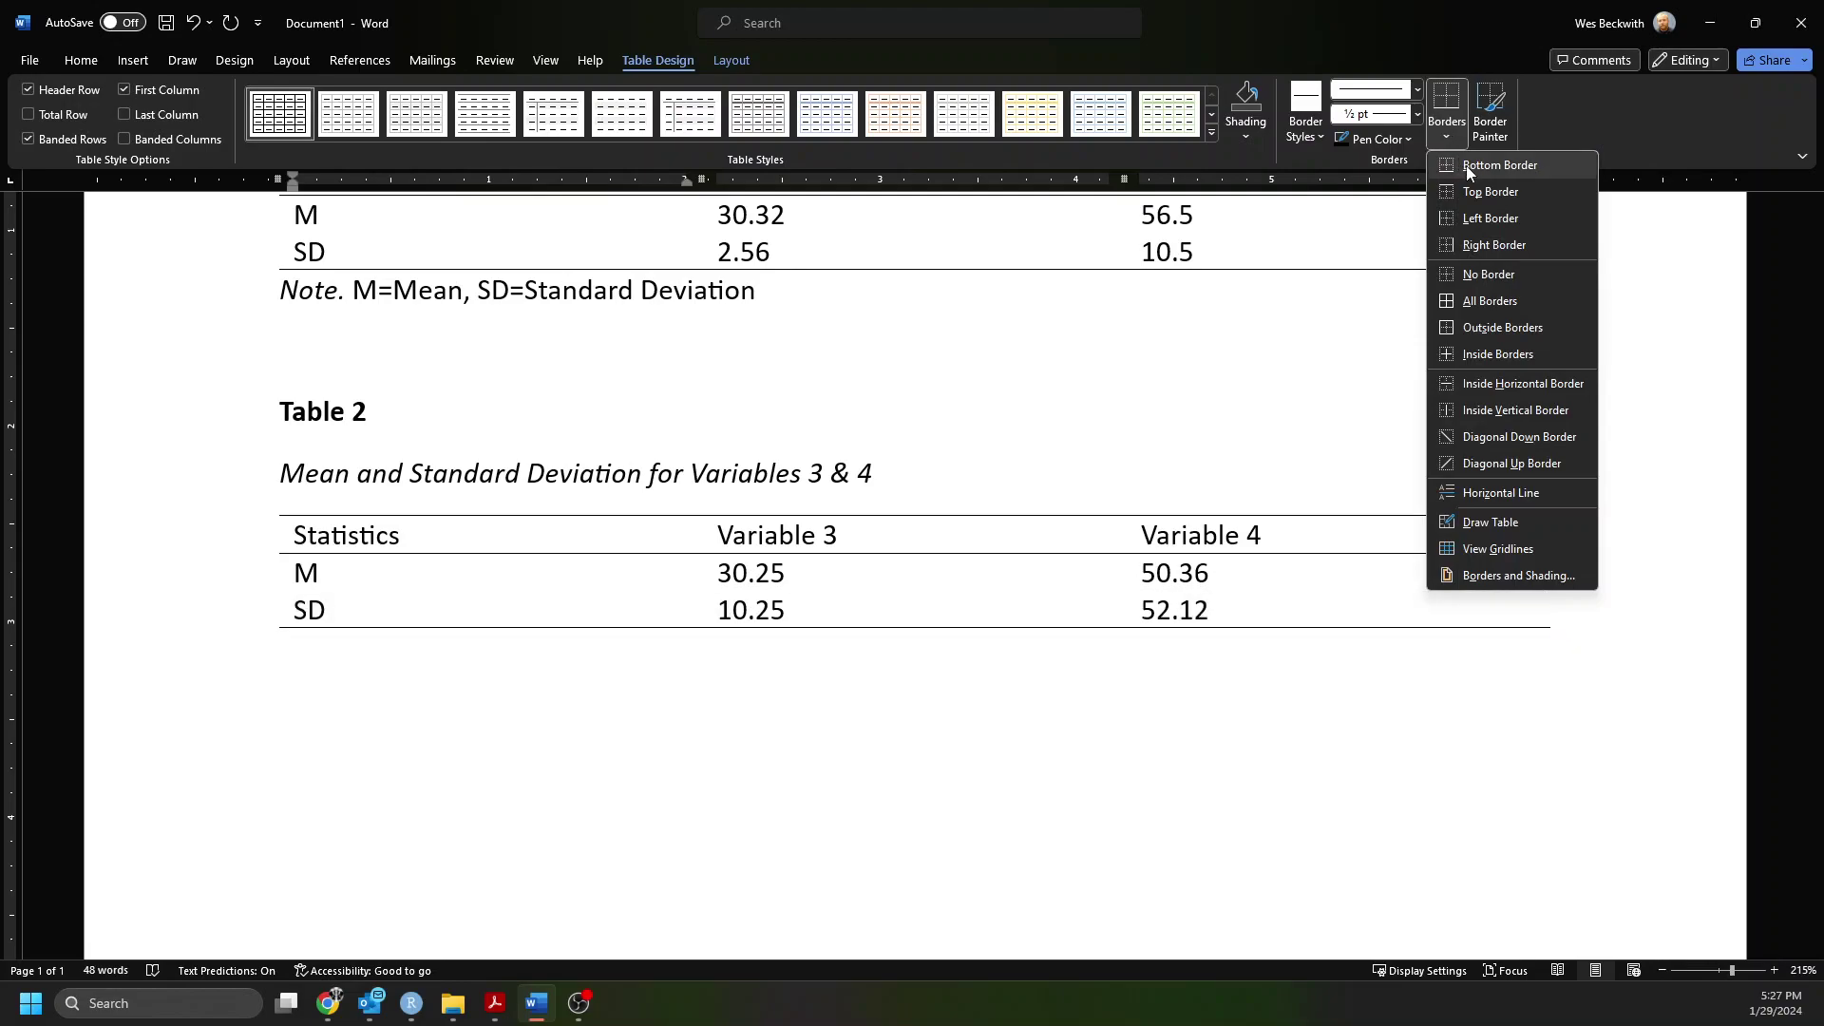
{"action": "left_click", "coordinate": [1473, 166]}
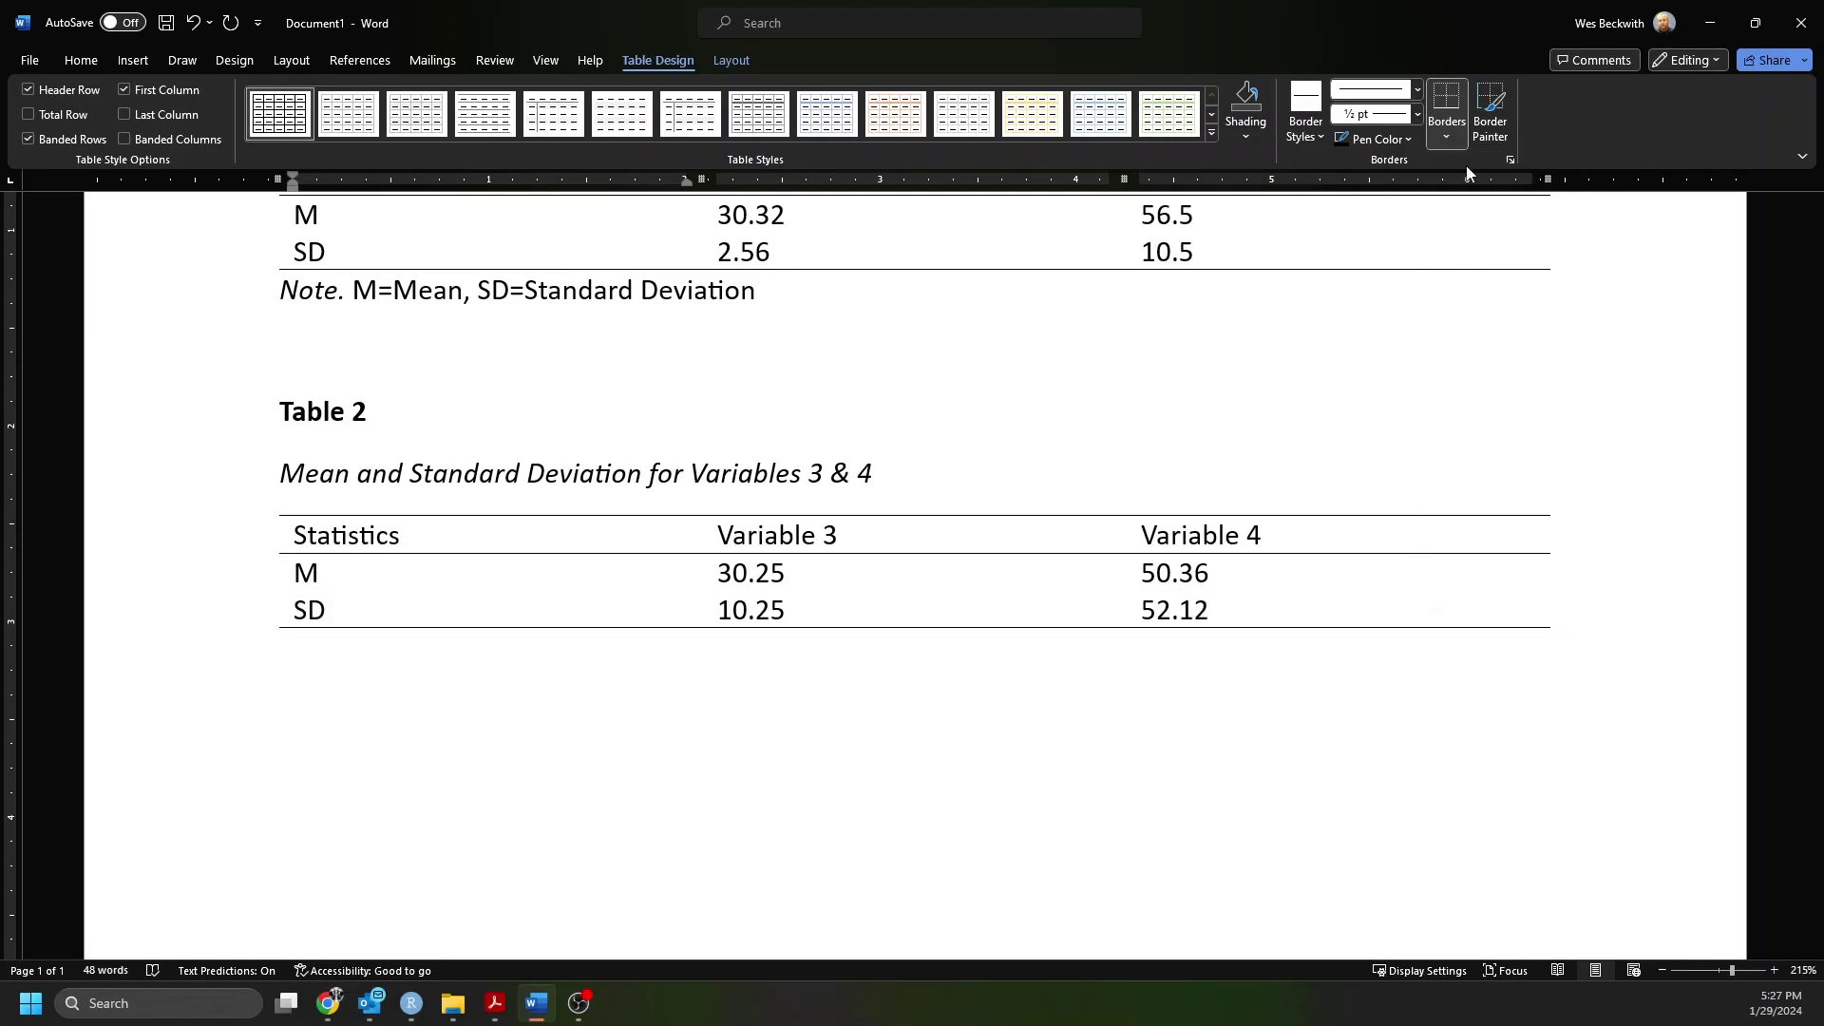
Below Table 2, type italic 'Note.' followed by upright 'M=Mean, SD=Standard Deviation'.
{"action": "left_click", "coordinate": [354, 656]}
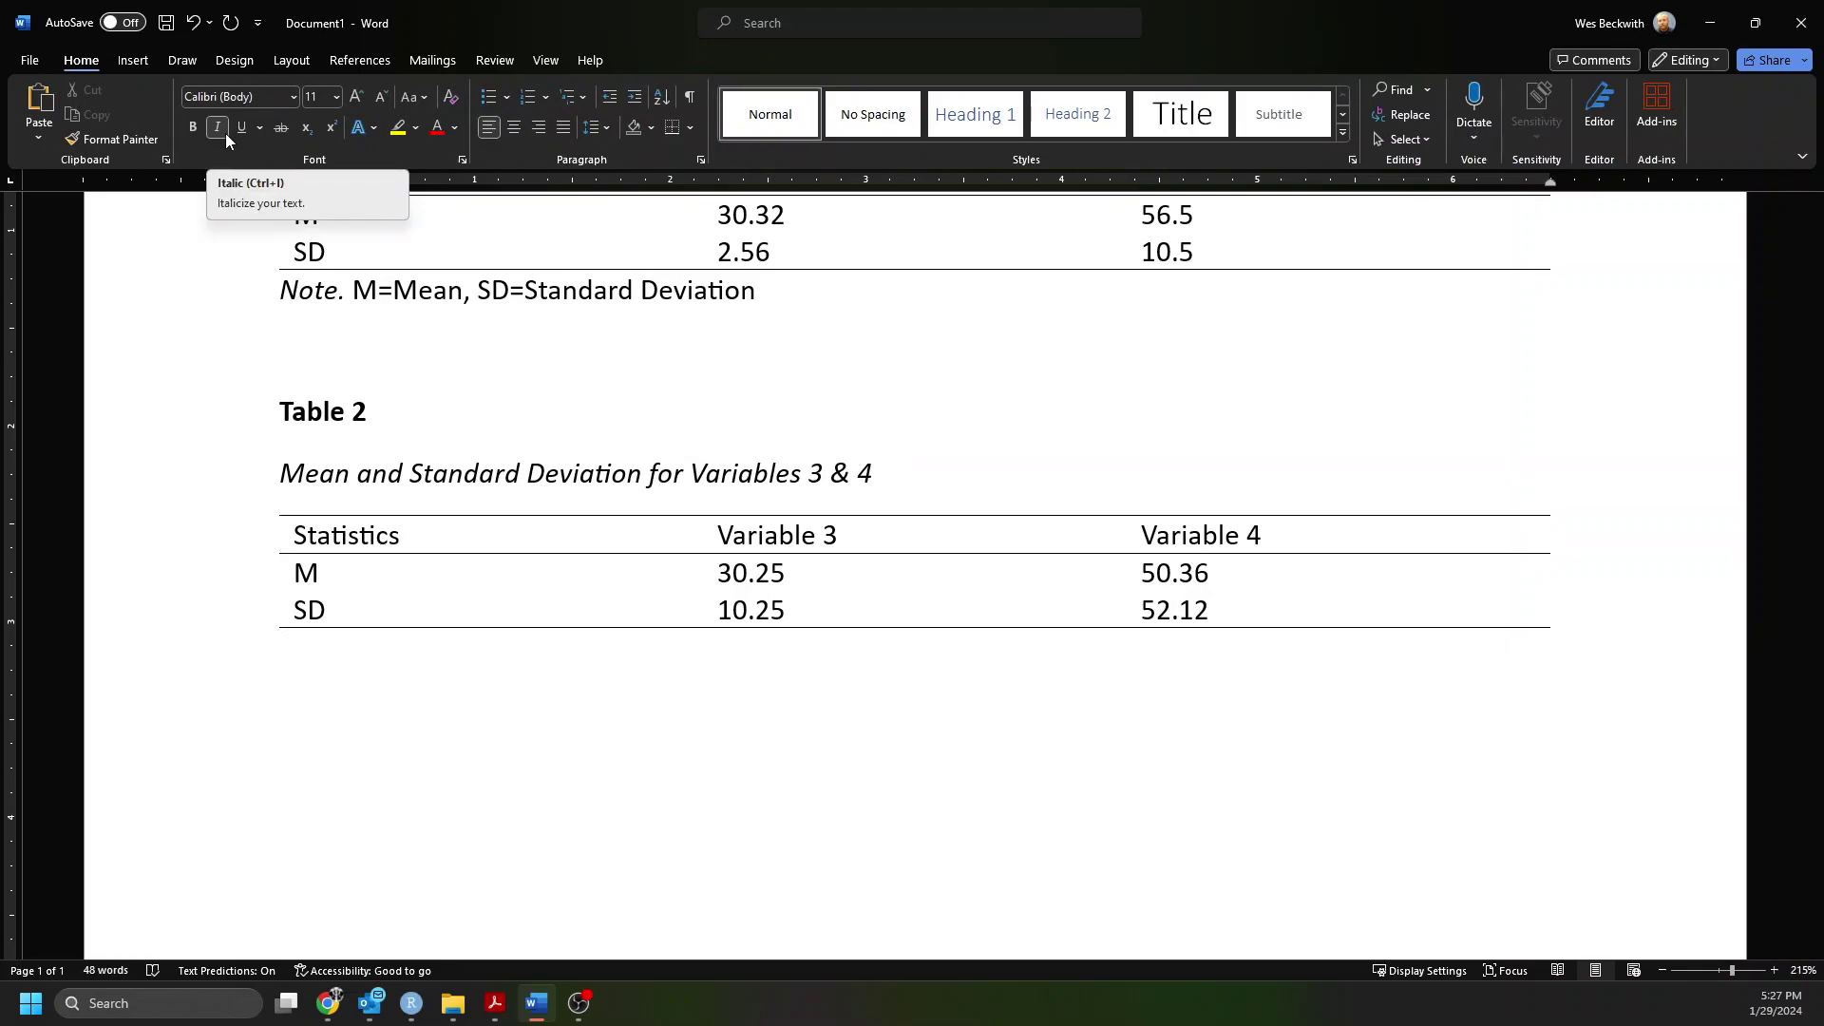
{"action": "type", "text": "Not"}
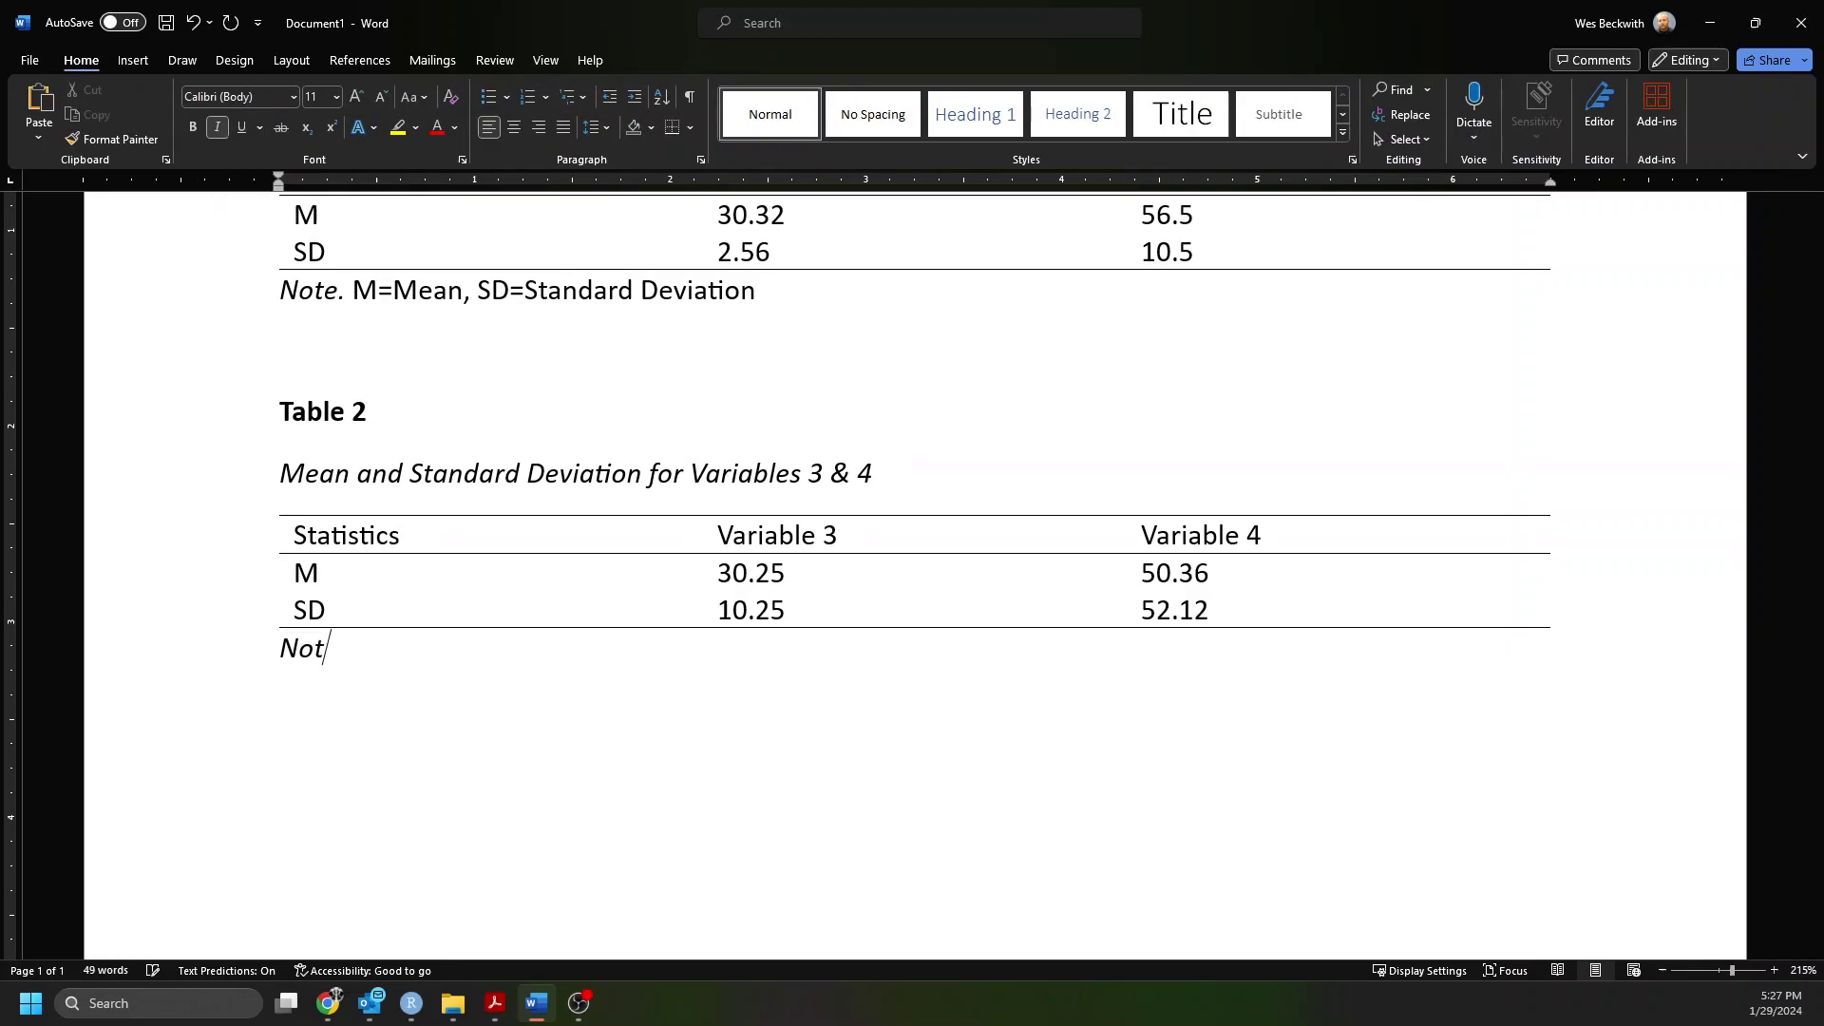
{"action": "type", "text": "e."}
{"action": "left_click", "coordinate": [220, 127]}
{"action": "type", "text": "M=MEan"}
{"action": "key", "text": "BackSpace"}
{"action": "key", "text": "BackSpace"}
{"action": "key", "text": "BackSpace"}
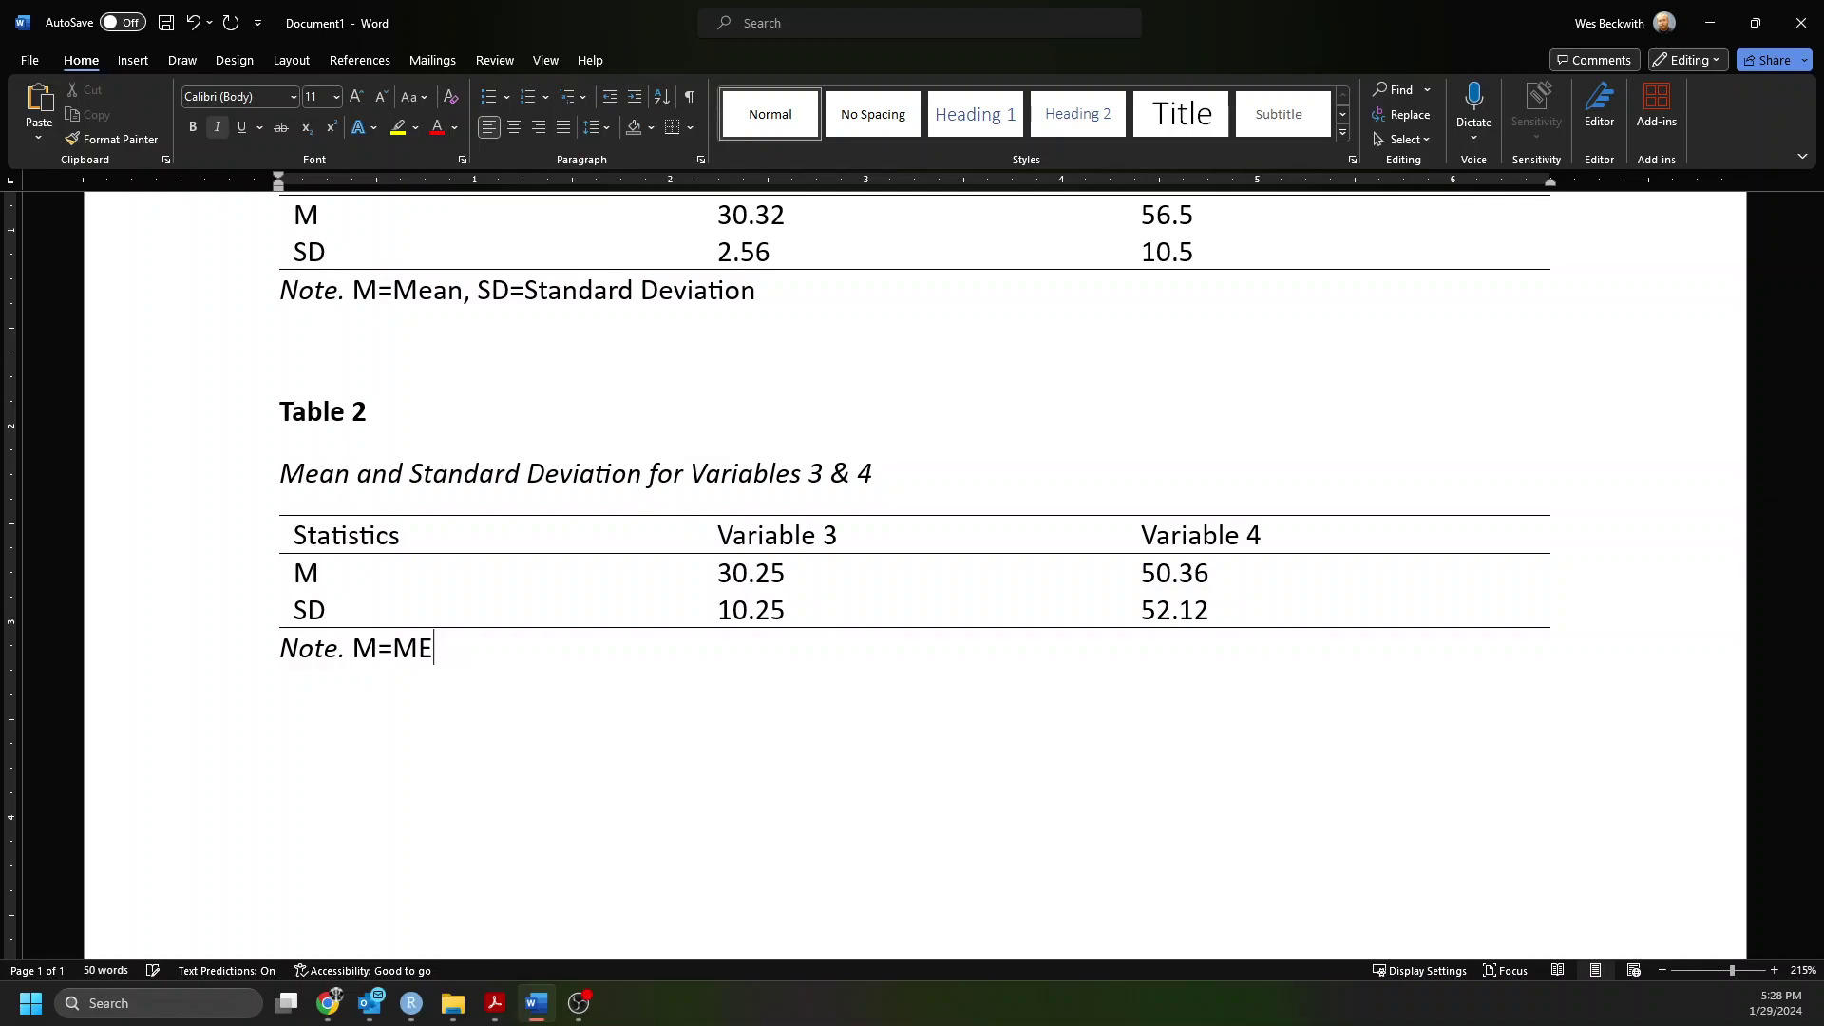
{"action": "type", "text": "ean,"}
{"action": "type", "text": "SD="}
{"action": "key", "text": "BackSpace"}
{"action": "type", "text": "=Stand"}
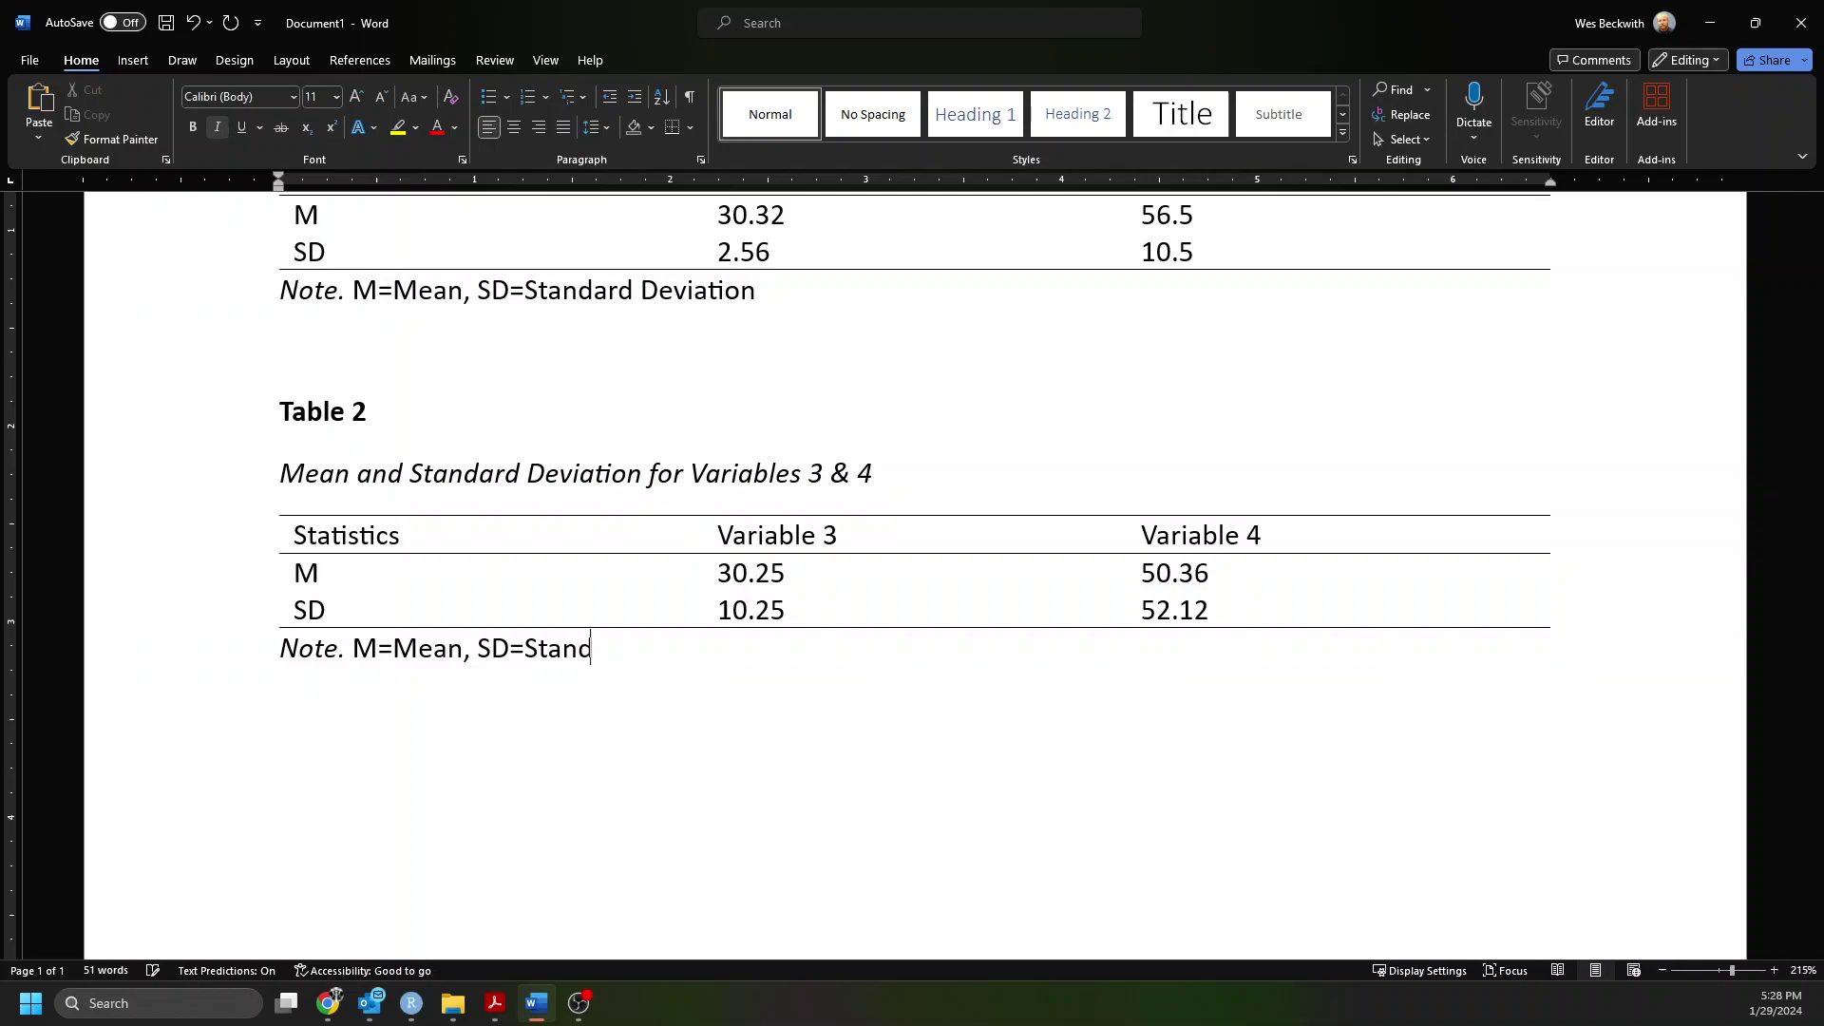
{"action": "type", "text": "ard Deviation"}
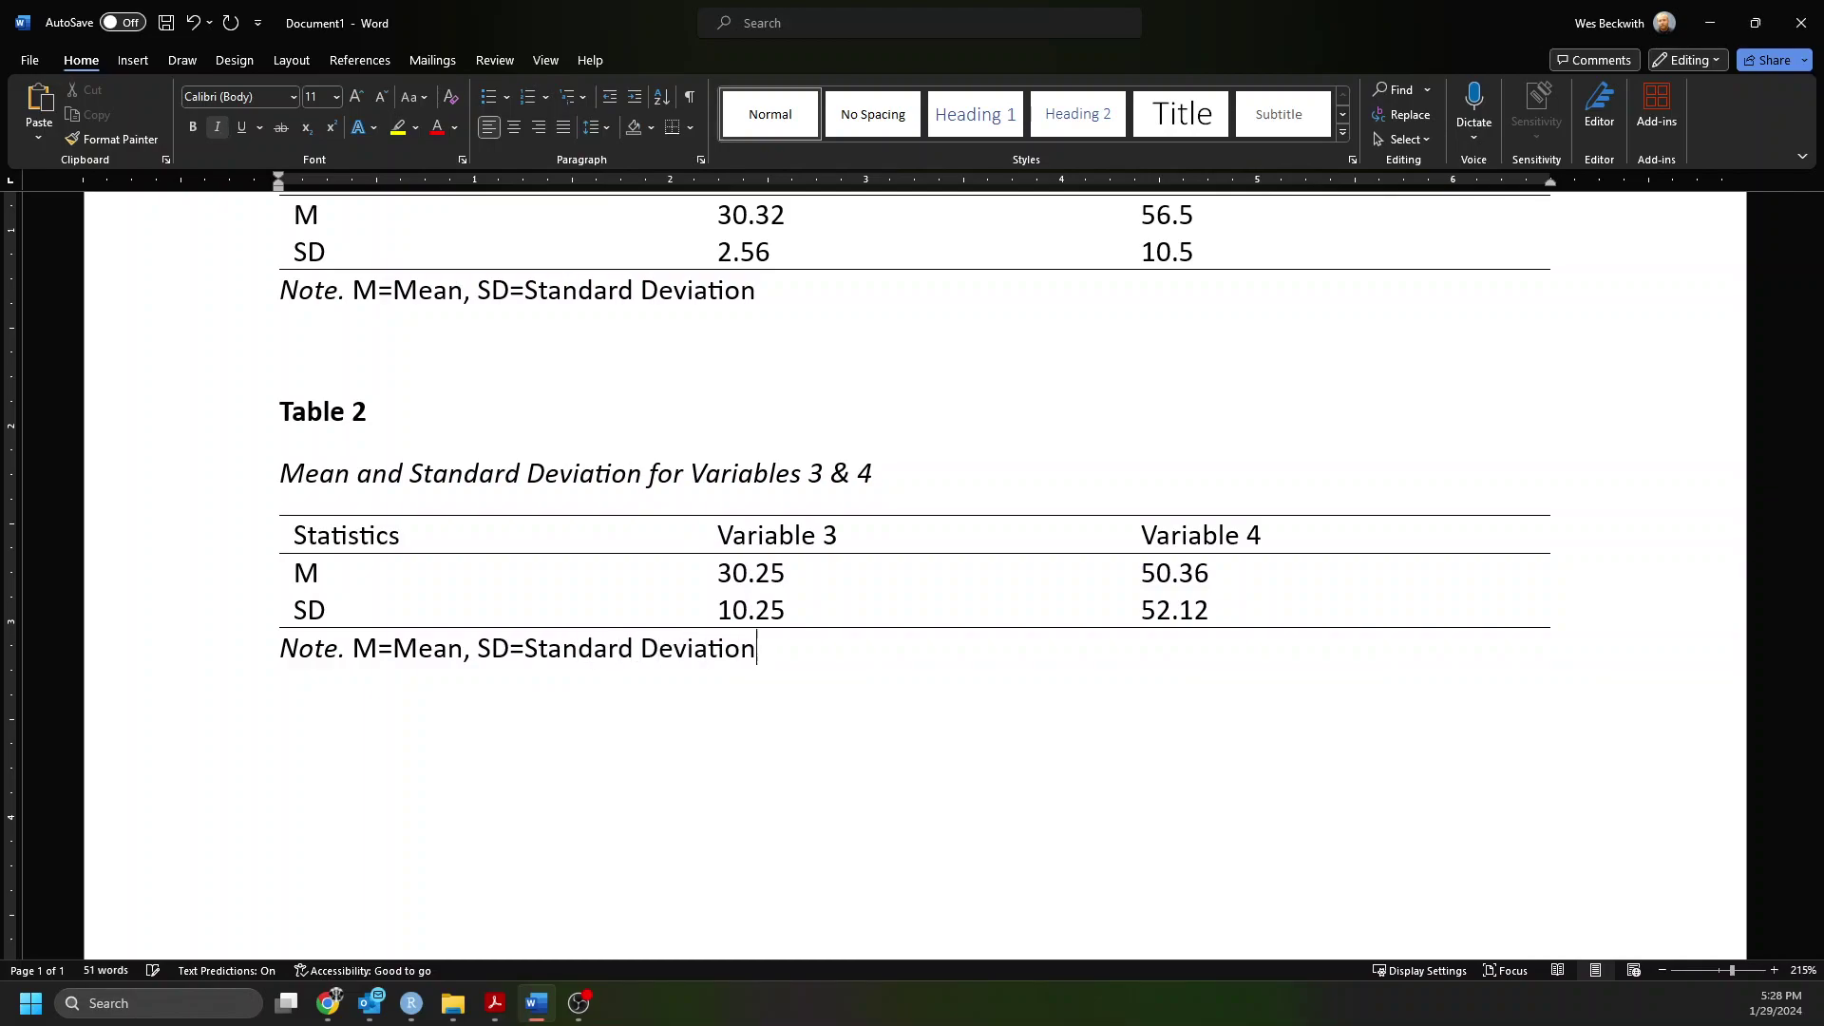